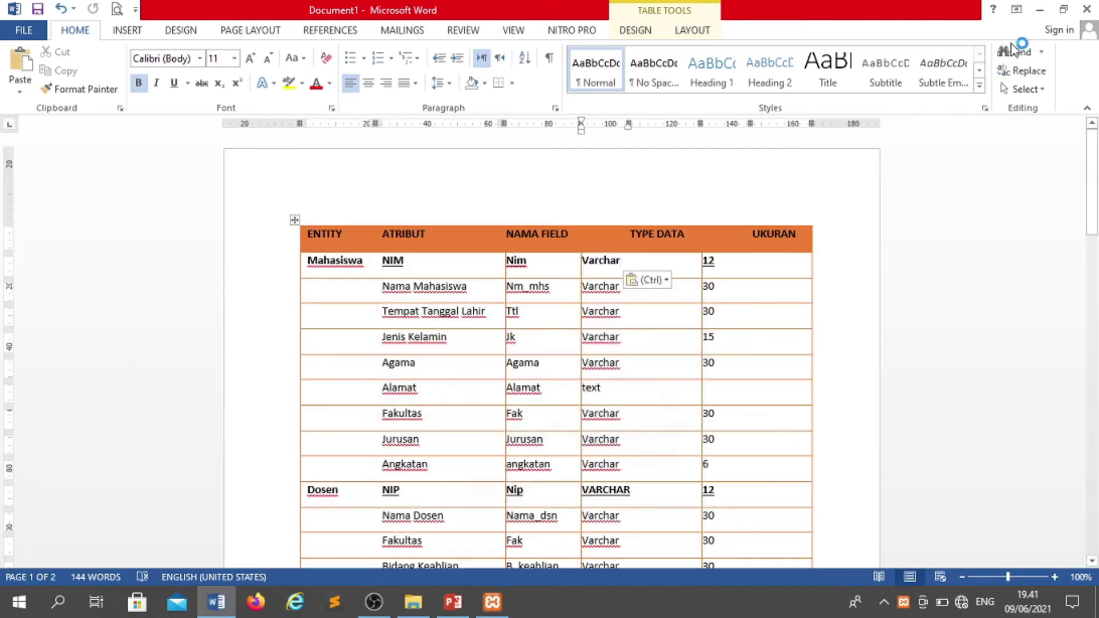
- Minimize the Word entity design document to reveal the File Explorer window
left_click(1041, 16)
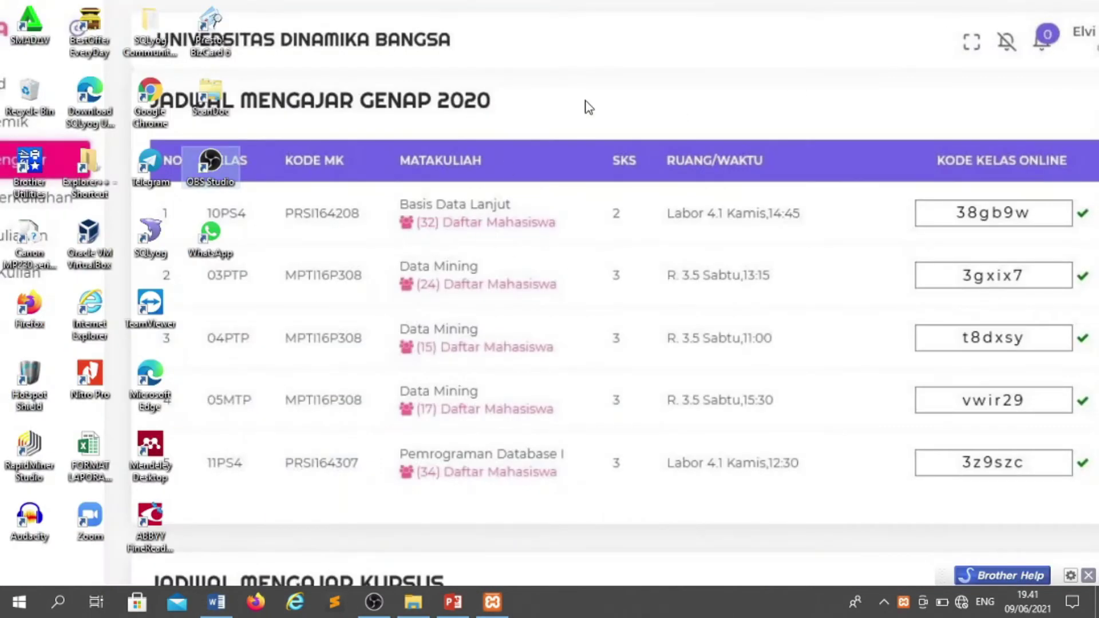
- Refresh the desktop, launch Firefox and open the localhost phpMyAdmin home page
right_click(584, 102)
left_click(627, 151)
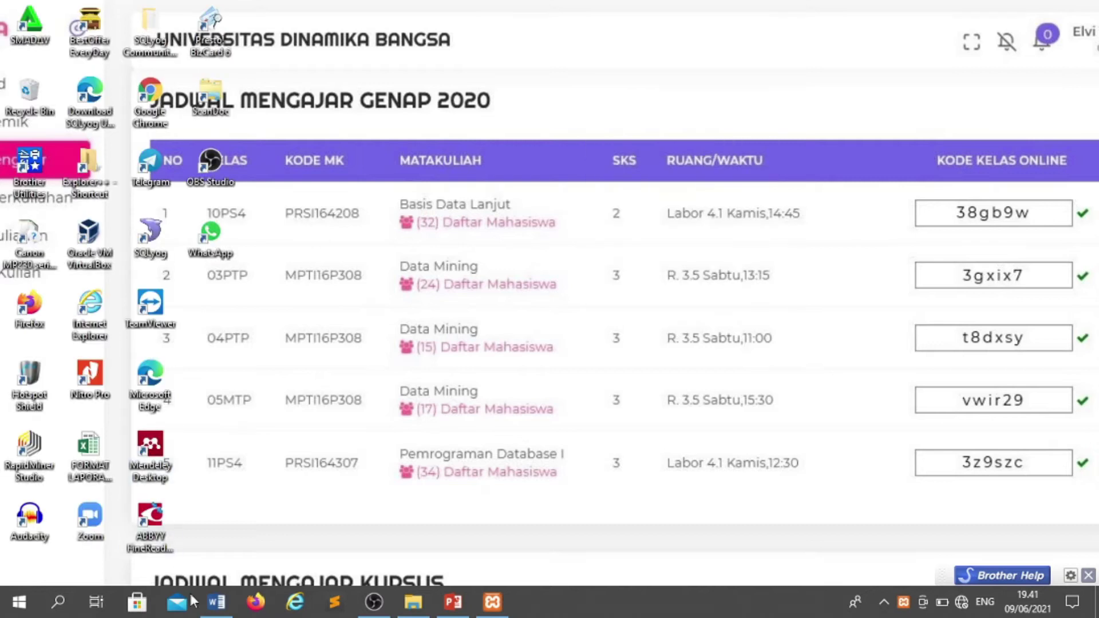
left_click(257, 605)
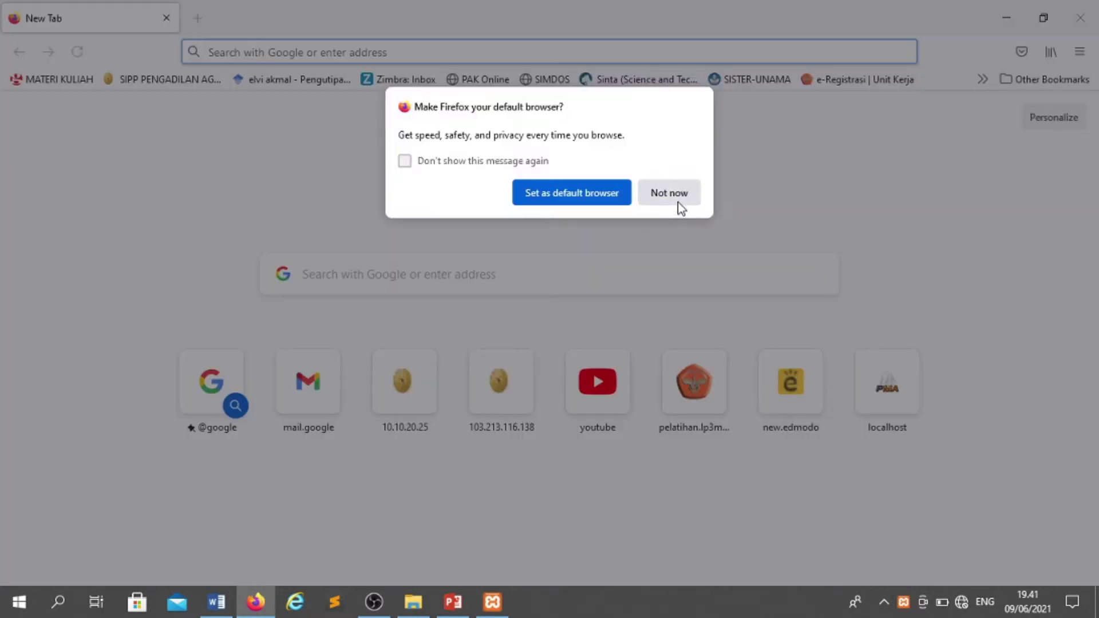
left_click(676, 198)
left_click(306, 52)
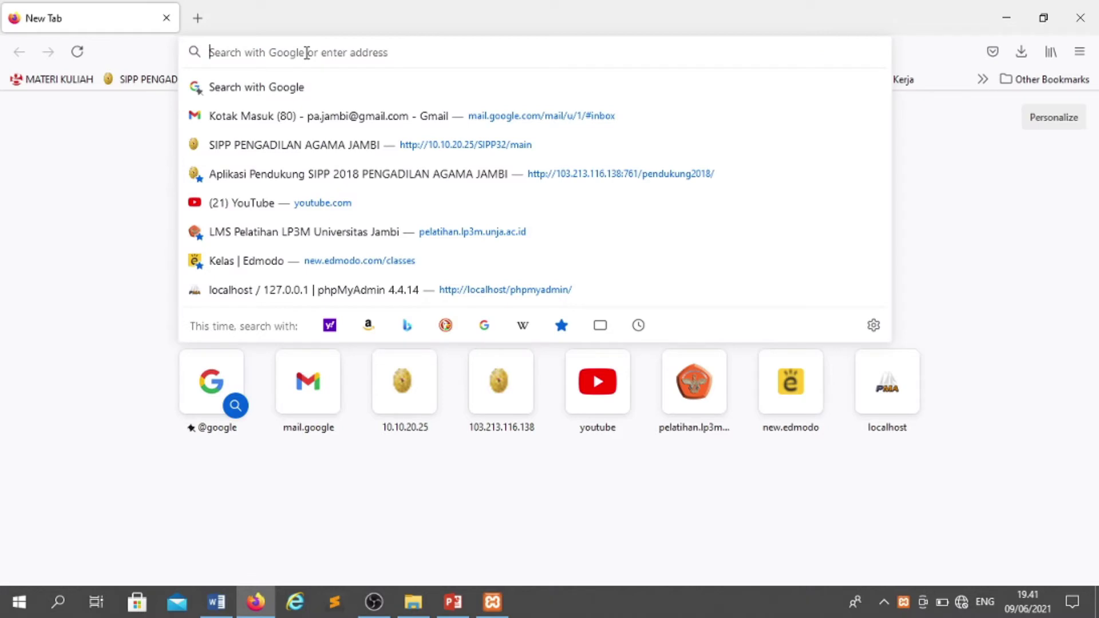
type("local")
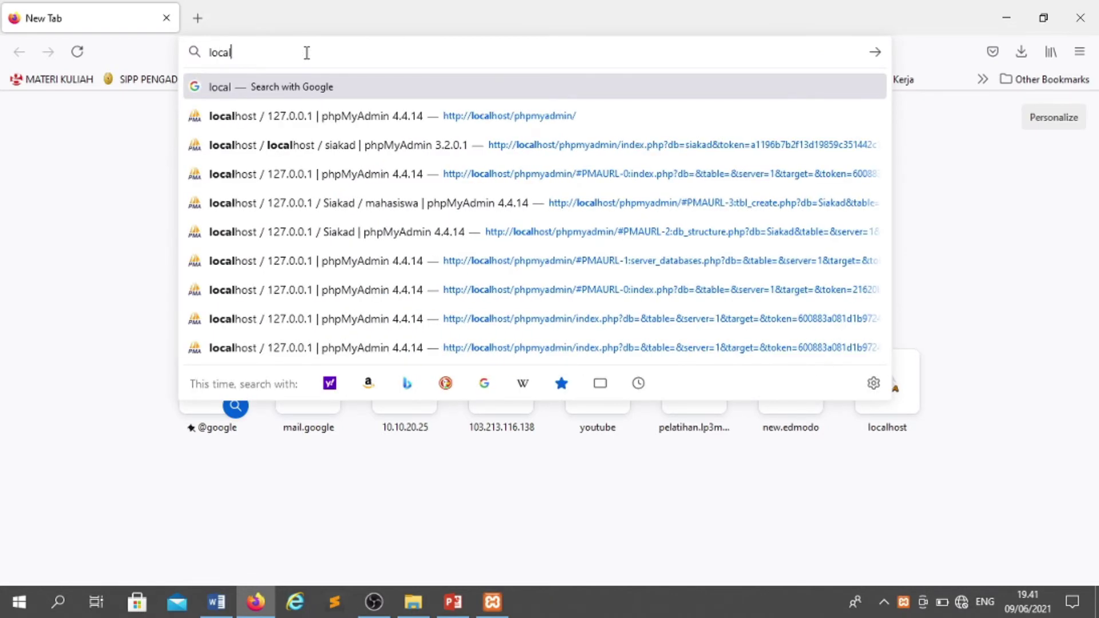
left_click(267, 116)
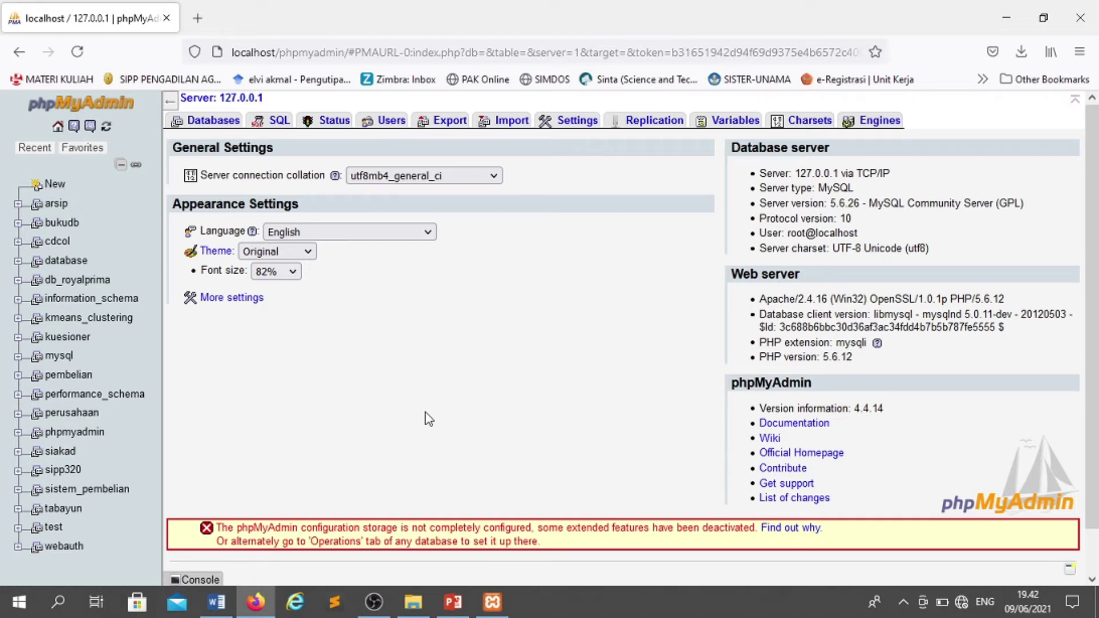
- Create a database named siakad1 from the Databases tab
left_click(225, 127)
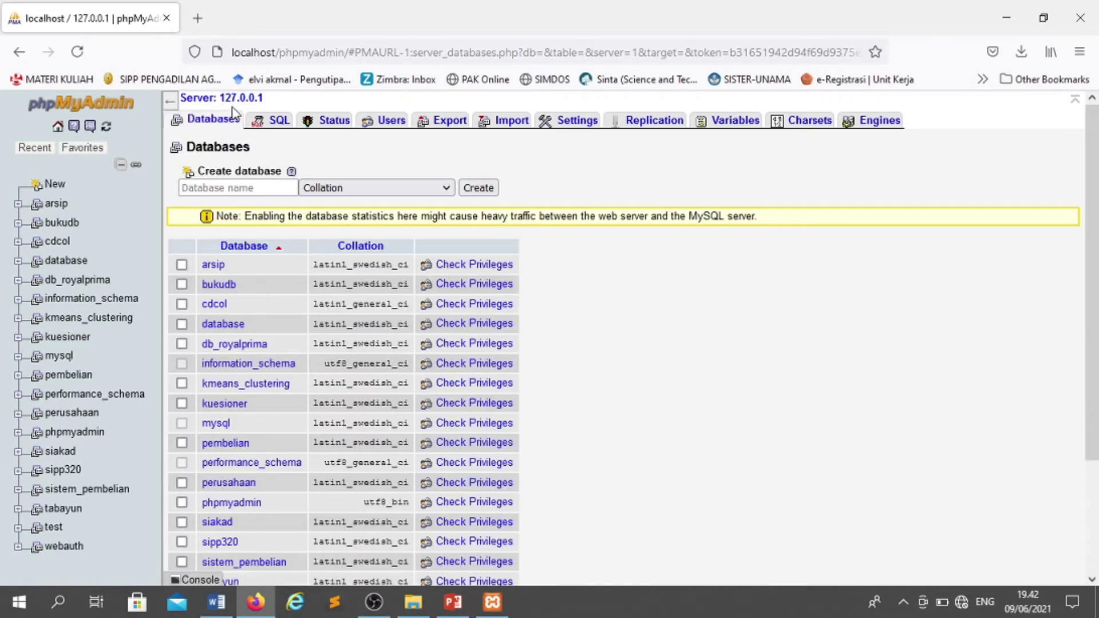
left_click(213, 188)
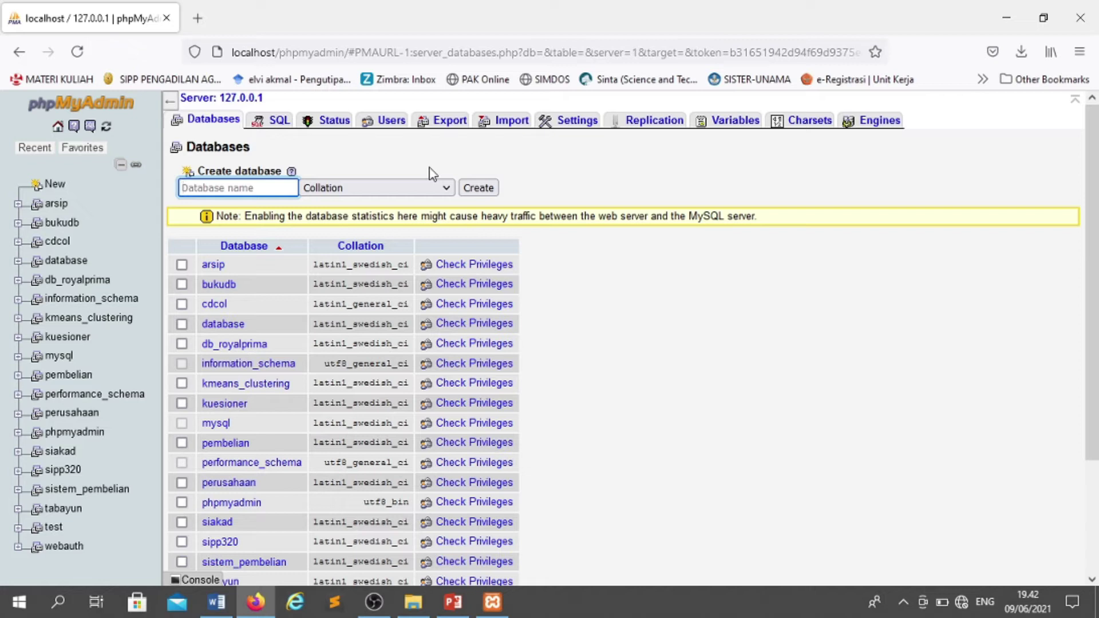
type("s")
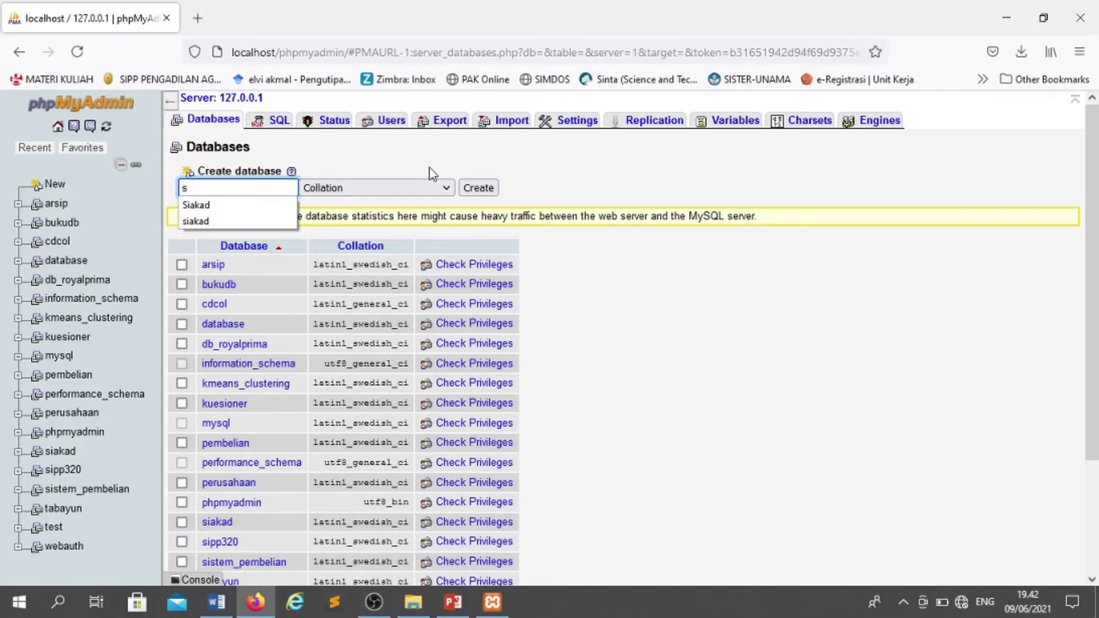
type("iakad1")
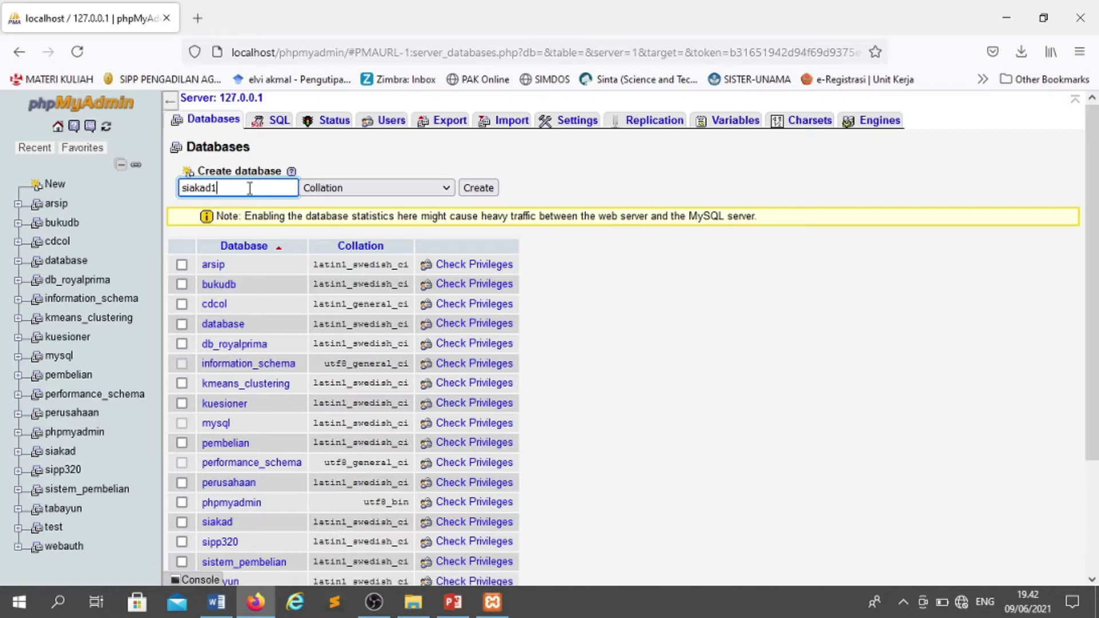
left_click(476, 190)
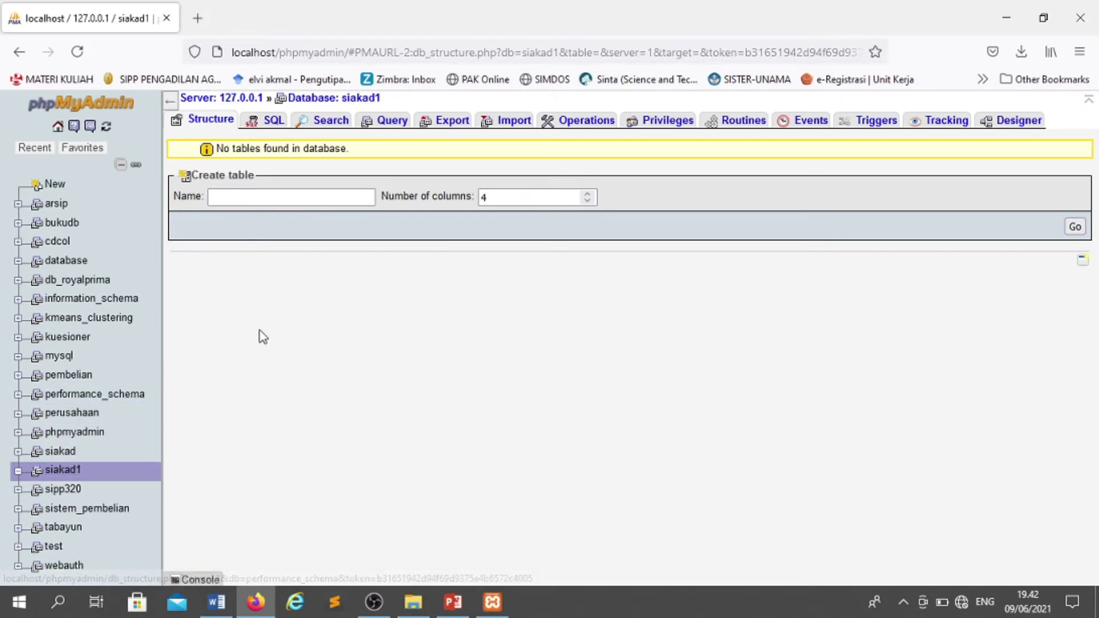
- Check the PowerPoint slides and the Word table design, then return to phpMyAdmin
left_click(252, 198)
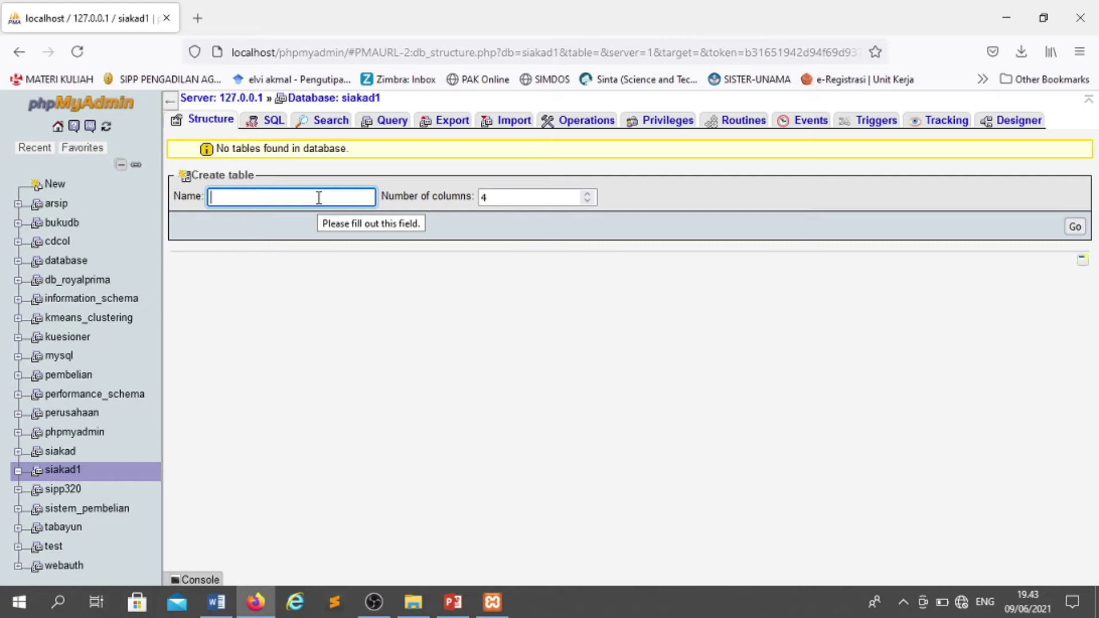
left_click(449, 601)
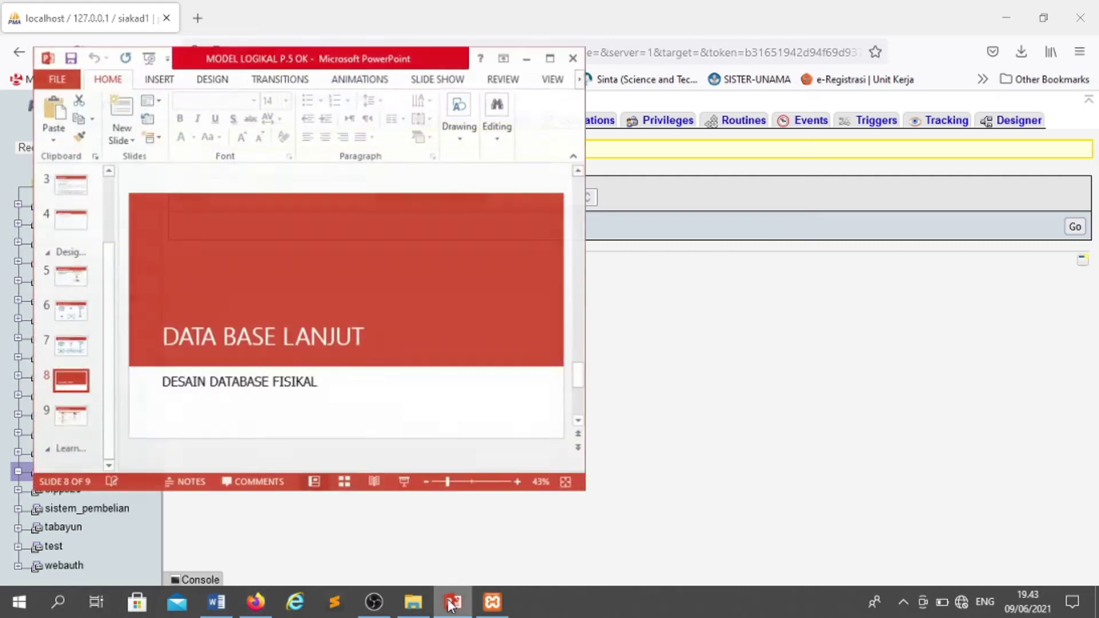
left_click(449, 600)
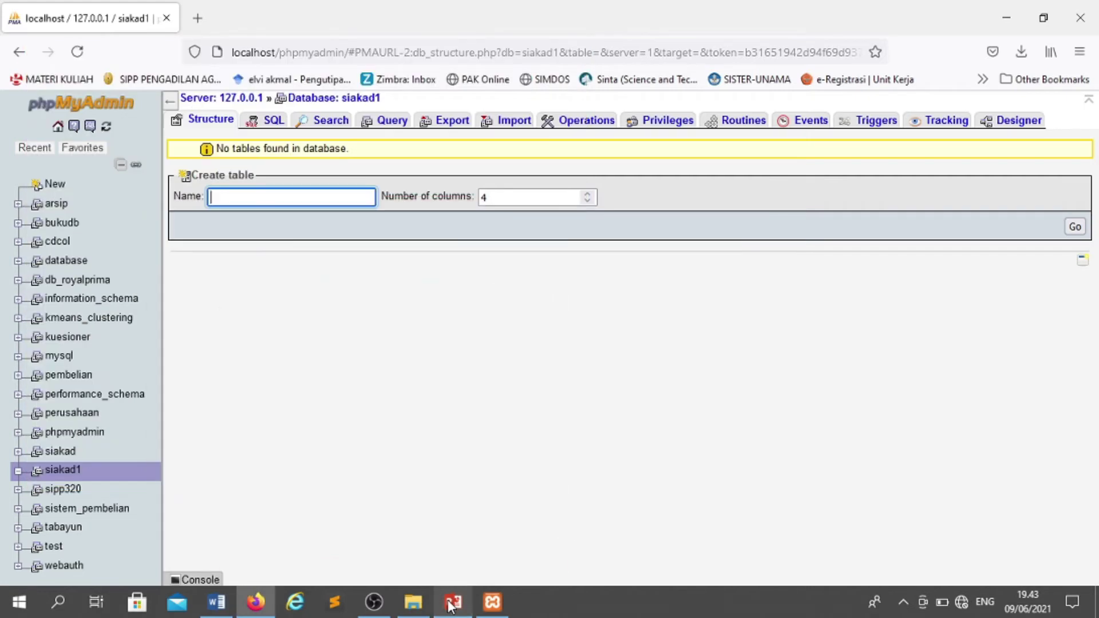
left_click(222, 606)
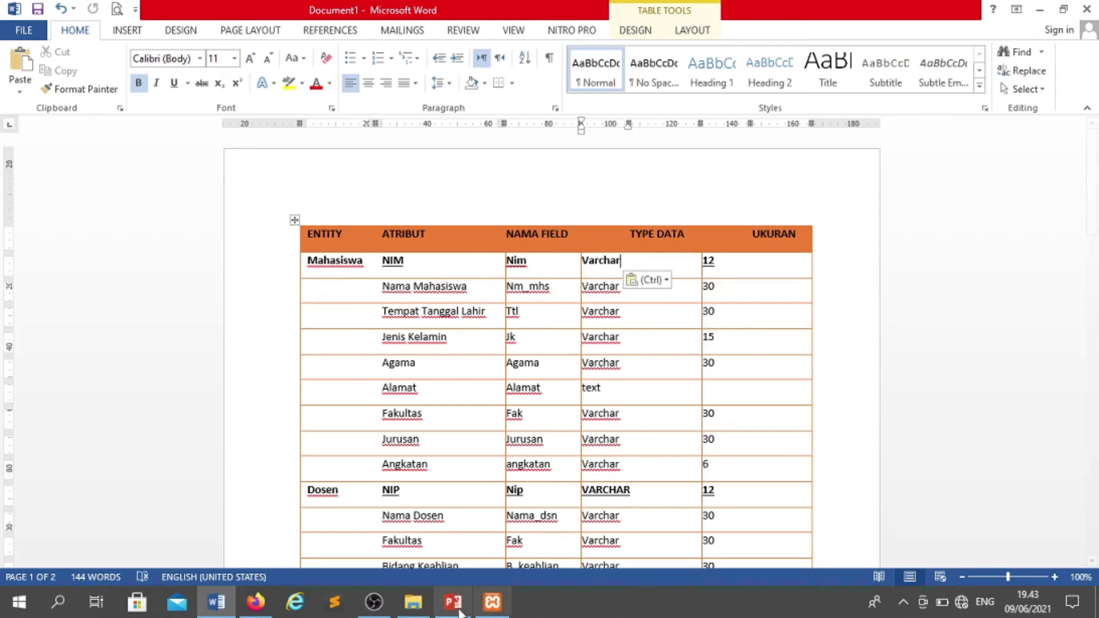
left_click(256, 602)
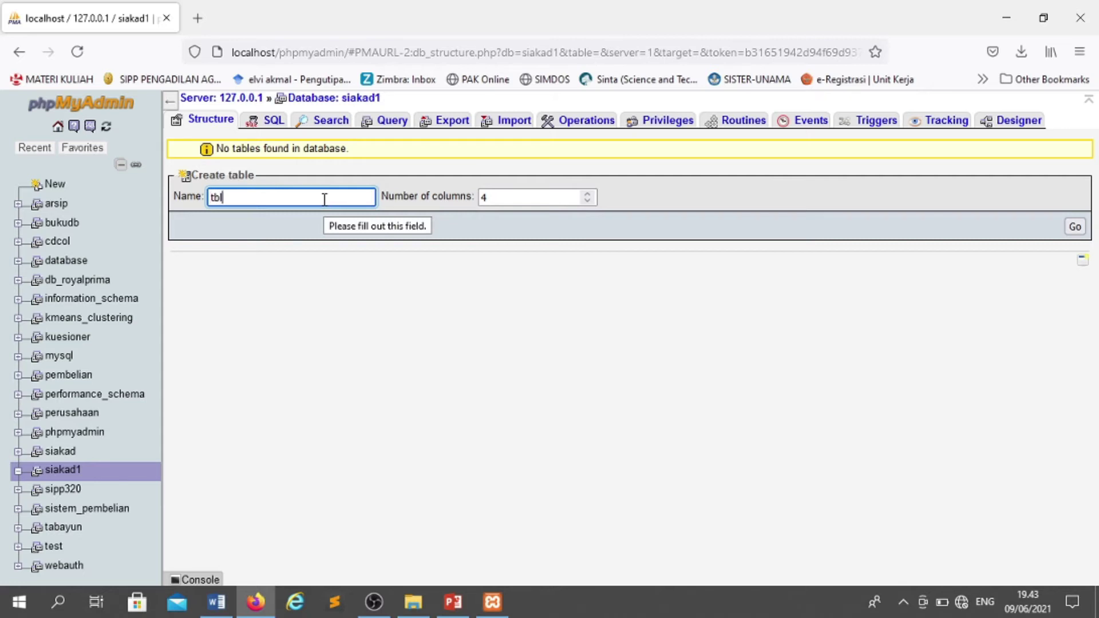
- Submit a new table named tbl_mahasiswa with 9 columns
type("tbl_mahasiswa")
left_click(491, 197)
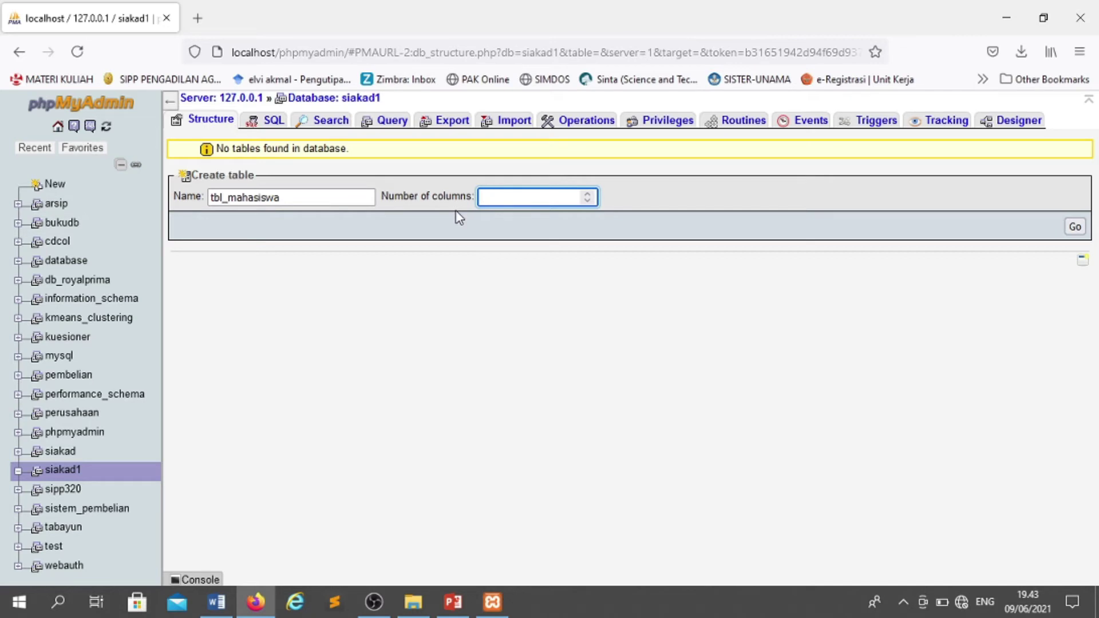
type("9")
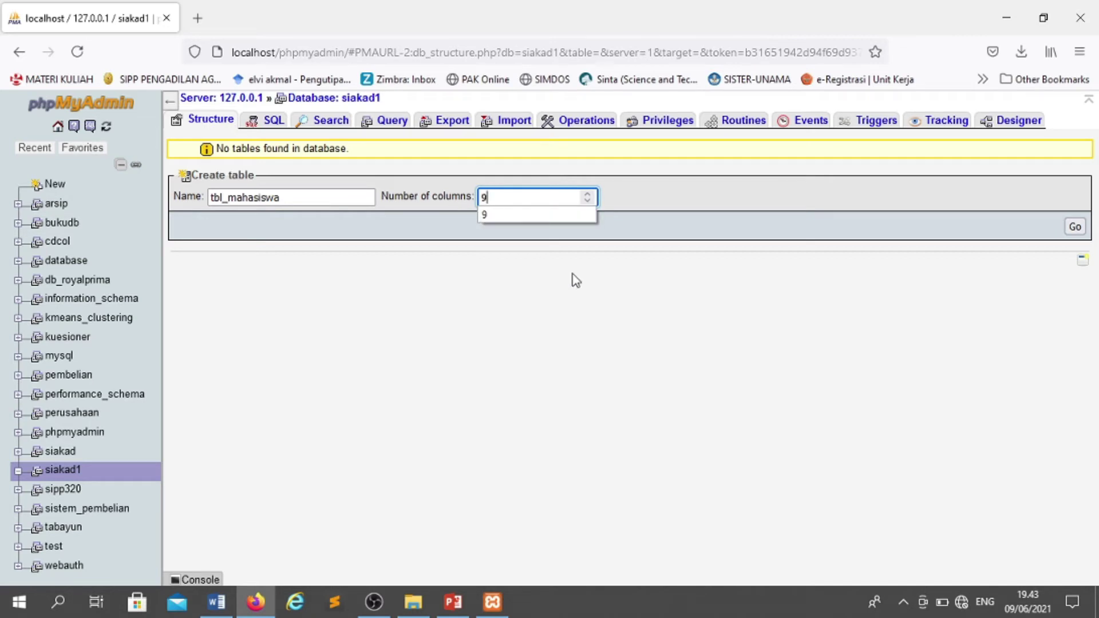
left_click(578, 289)
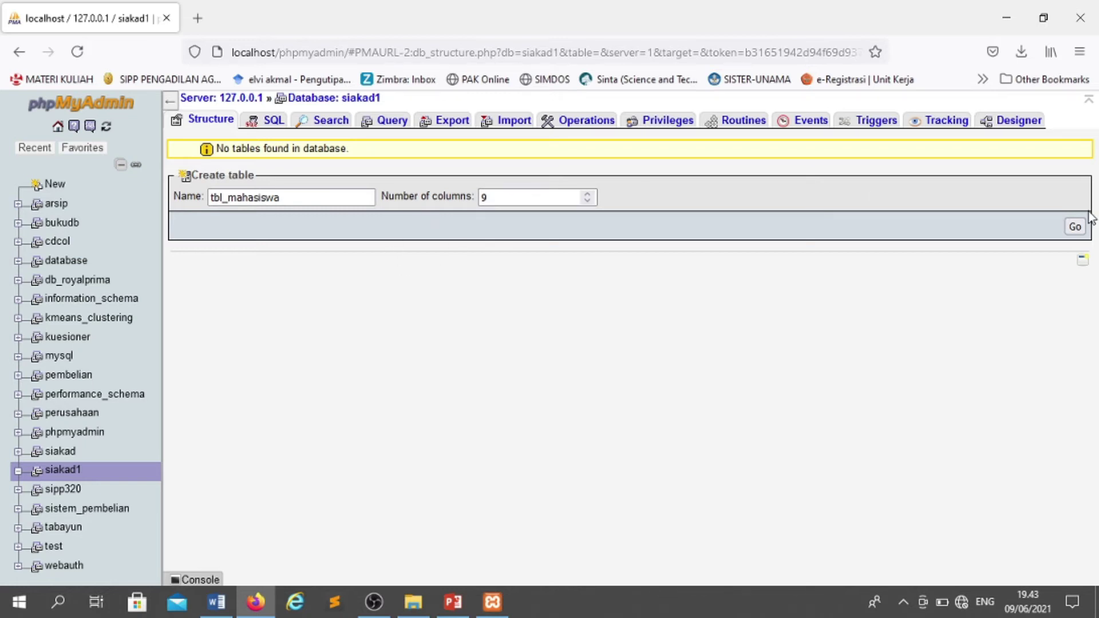
left_click(1075, 229)
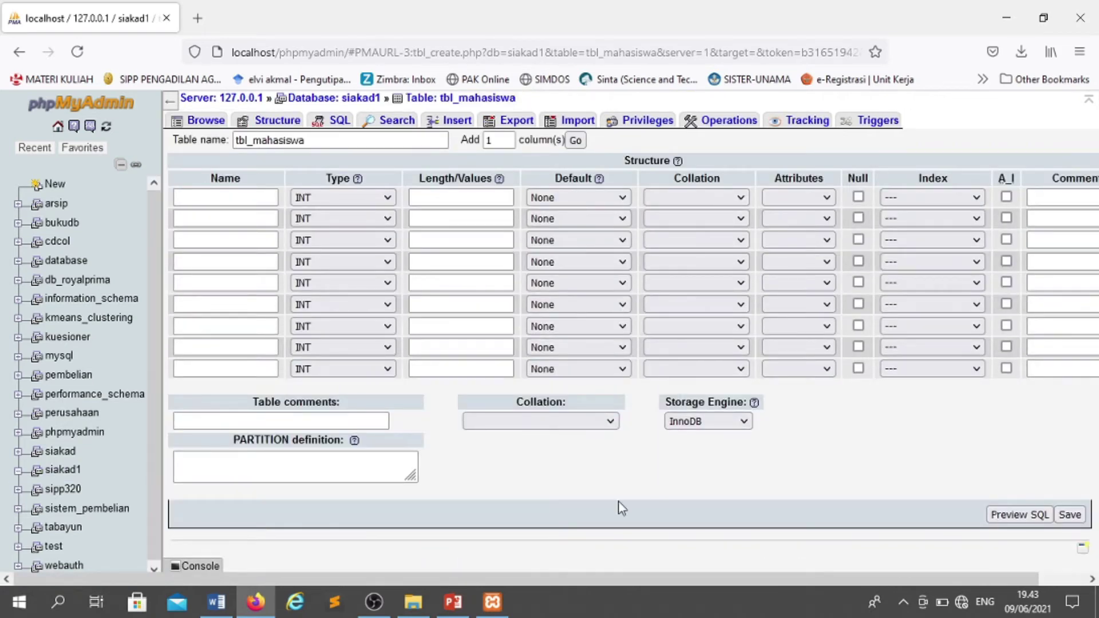
- Place the Word Mahasiswa field table and the phpMyAdmin column form side by side
left_click(263, 199)
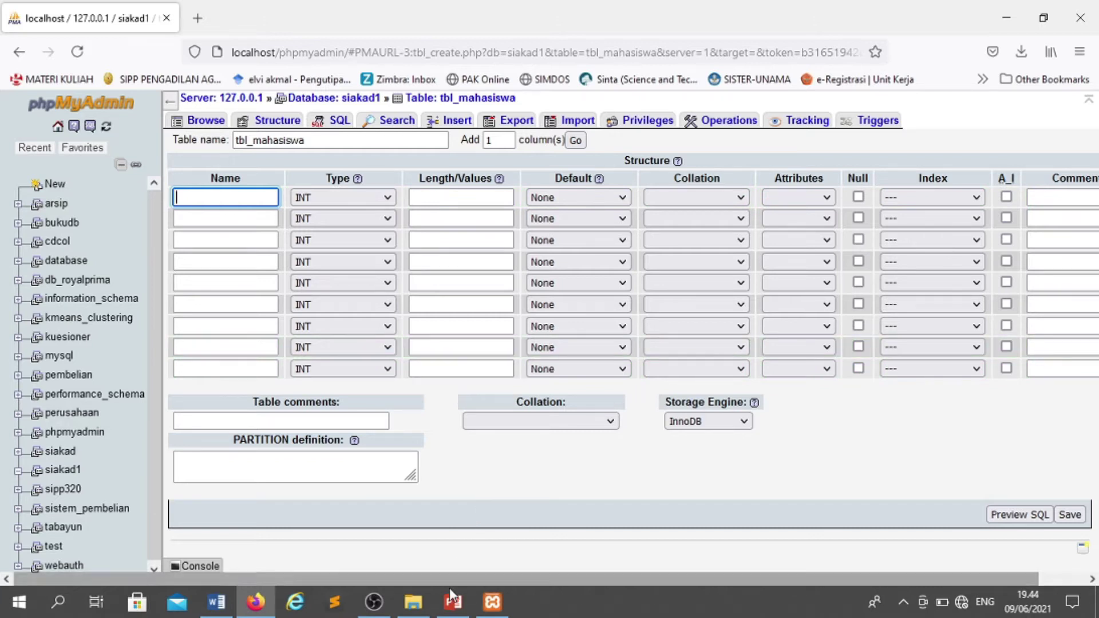
left_click(216, 602)
left_click(1059, 8)
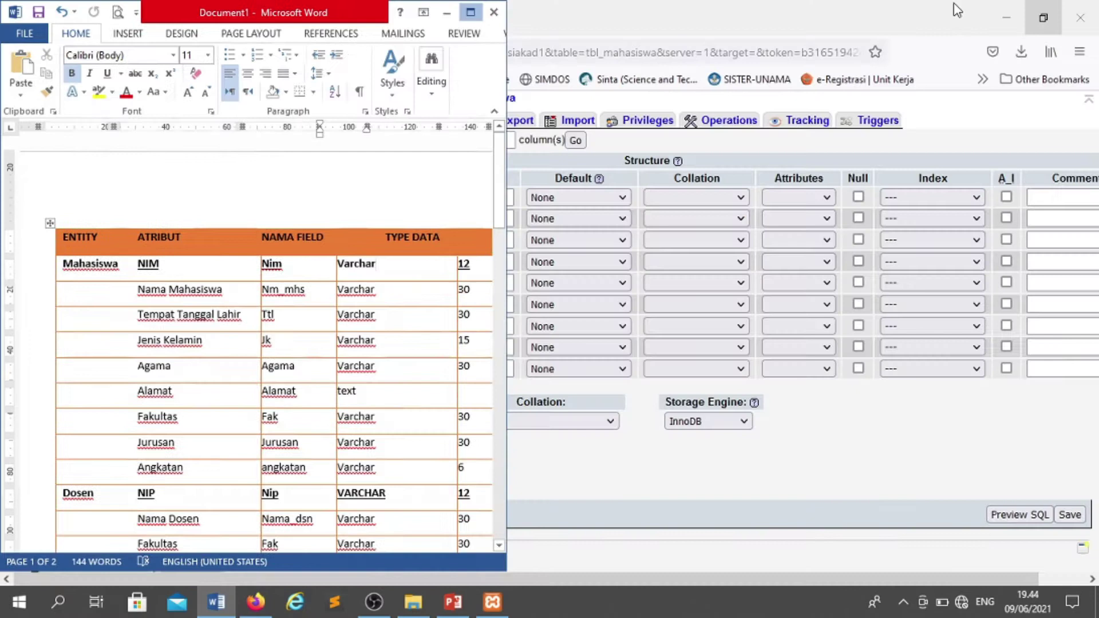
left_click(1044, 17)
left_click_drag(476, 24, 974, 40)
left_click_drag(342, 15, 314, 14)
left_click(698, 223)
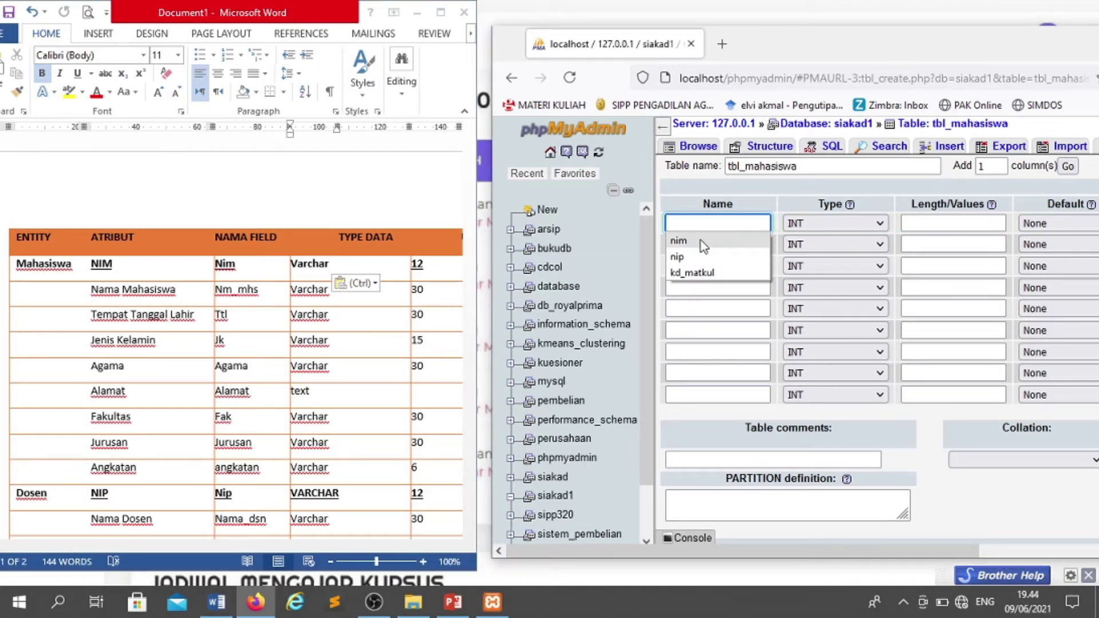
- Define the first column nim as VARCHAR with length 12
left_click(700, 241)
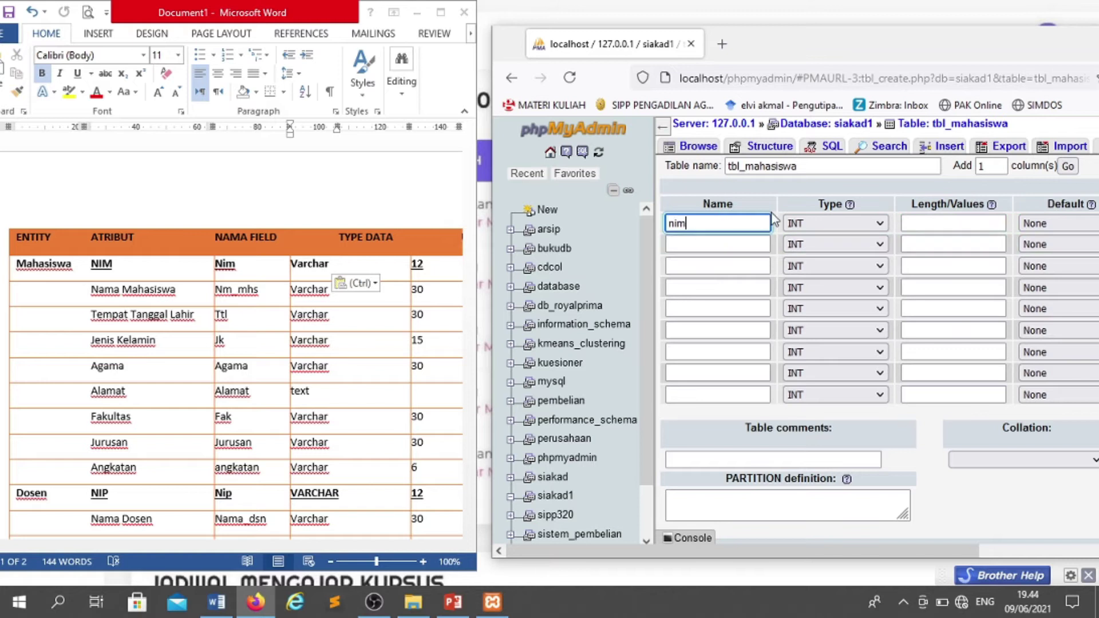
left_click(859, 225)
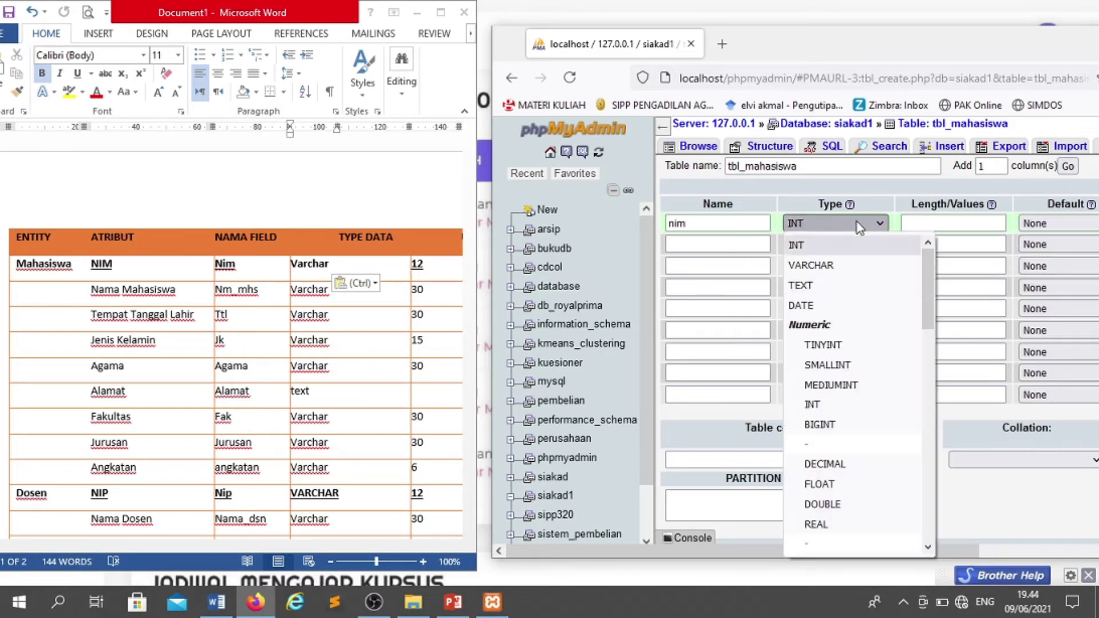
left_click(812, 265)
left_click(920, 225)
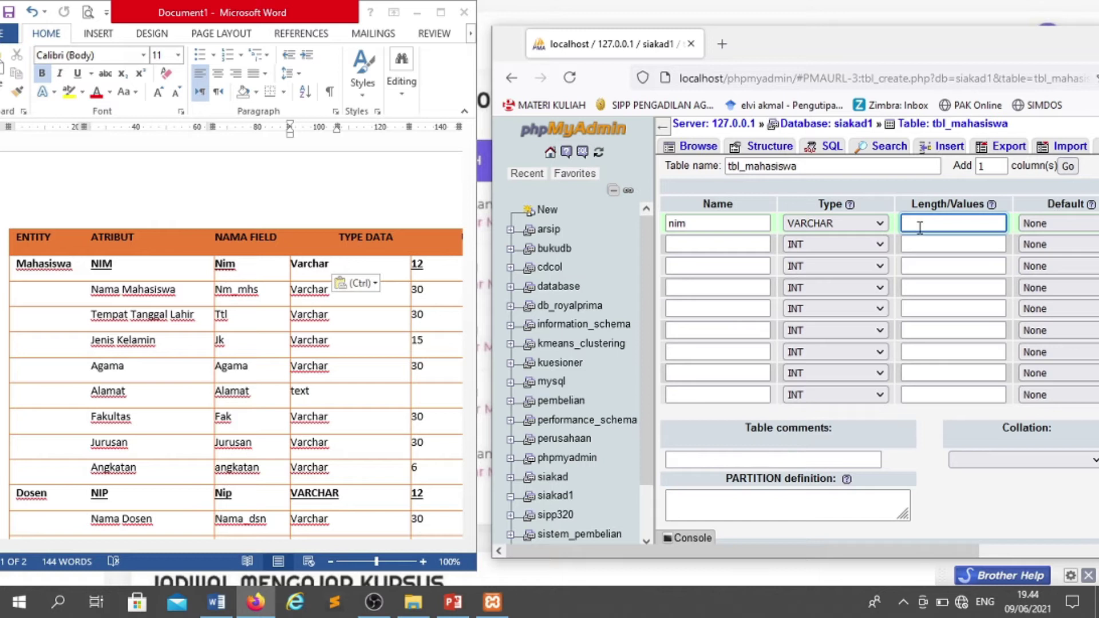
type("12")
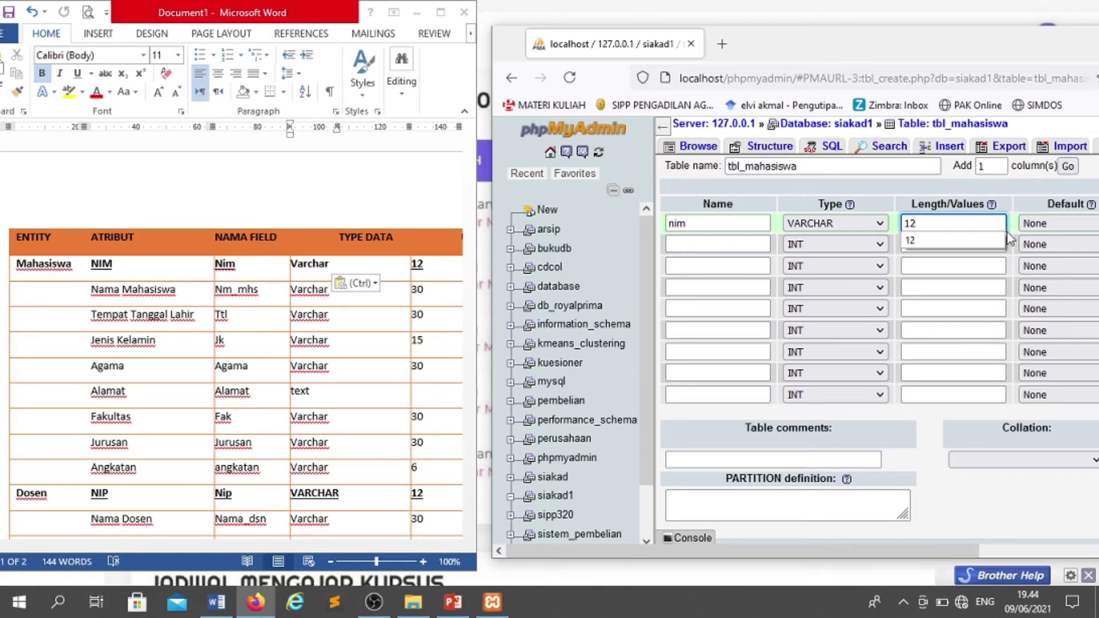
left_click_drag(845, 552, 1097, 525)
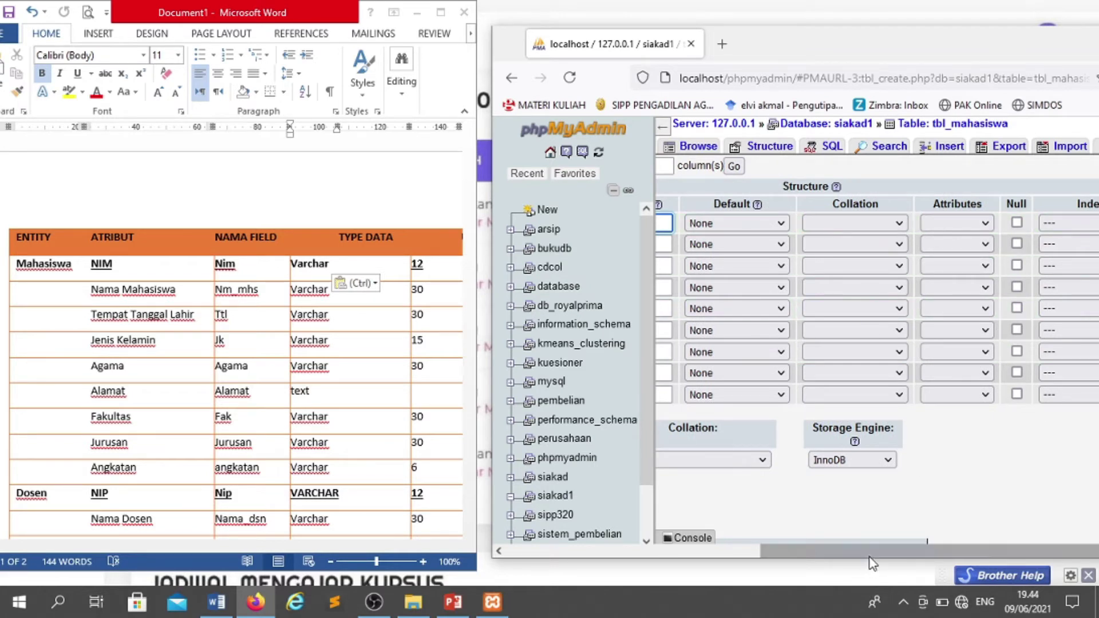
left_click_drag(893, 551, 916, 551)
- Give nim a PRIMARY index, keeping the index name PRIMARY
left_click(1053, 223)
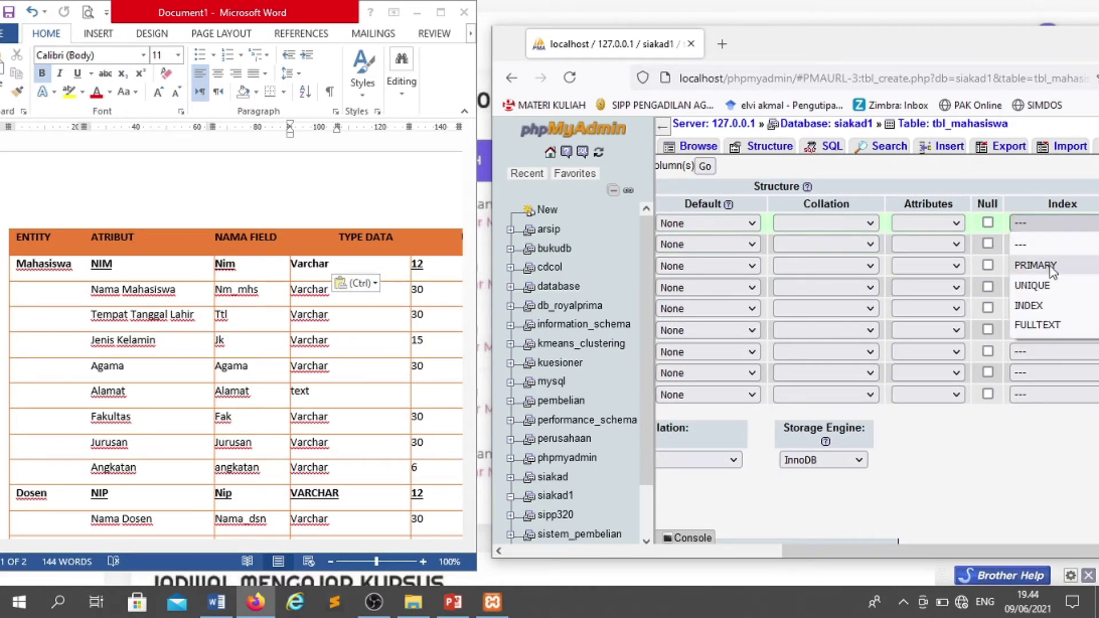
left_click_drag(906, 44, 849, 38)
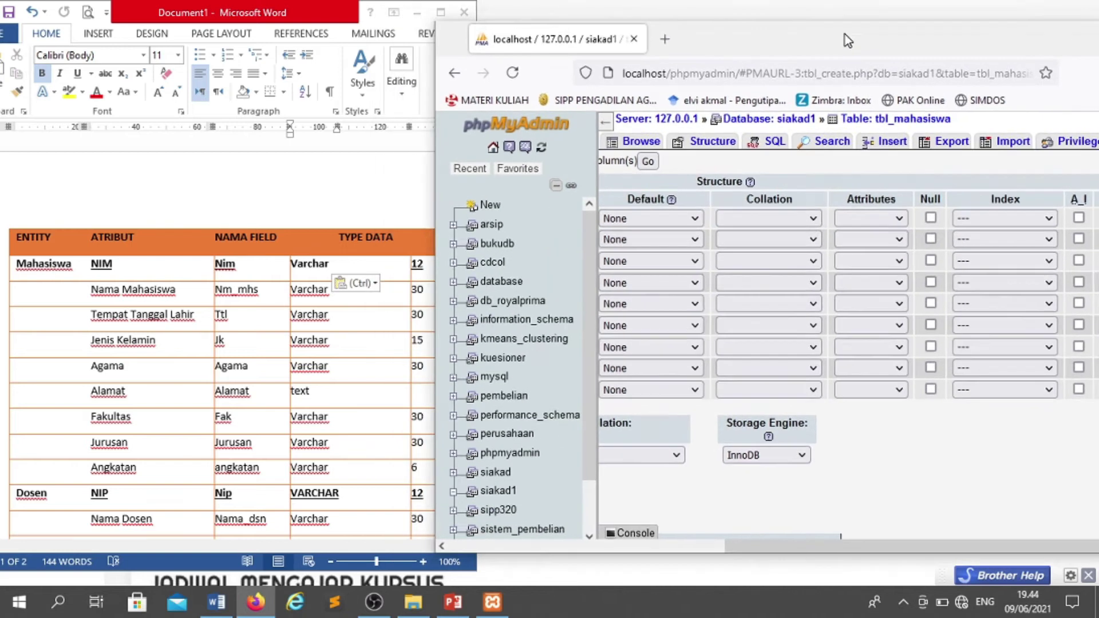
left_click(1003, 218)
left_click(979, 258)
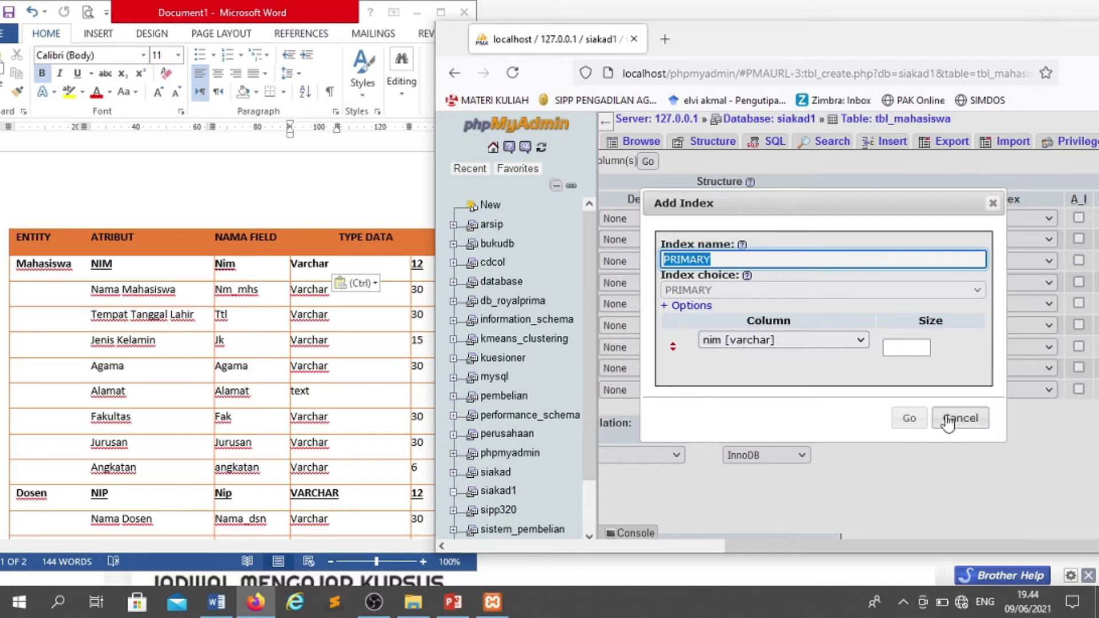
left_click(897, 421)
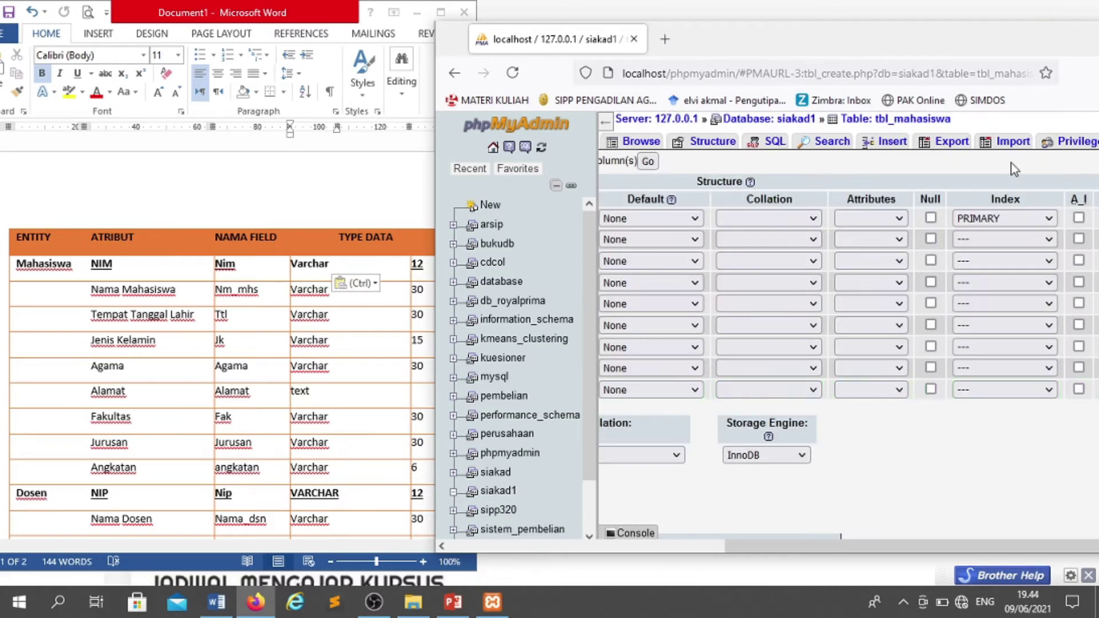
scroll(799, 560, "left", 5)
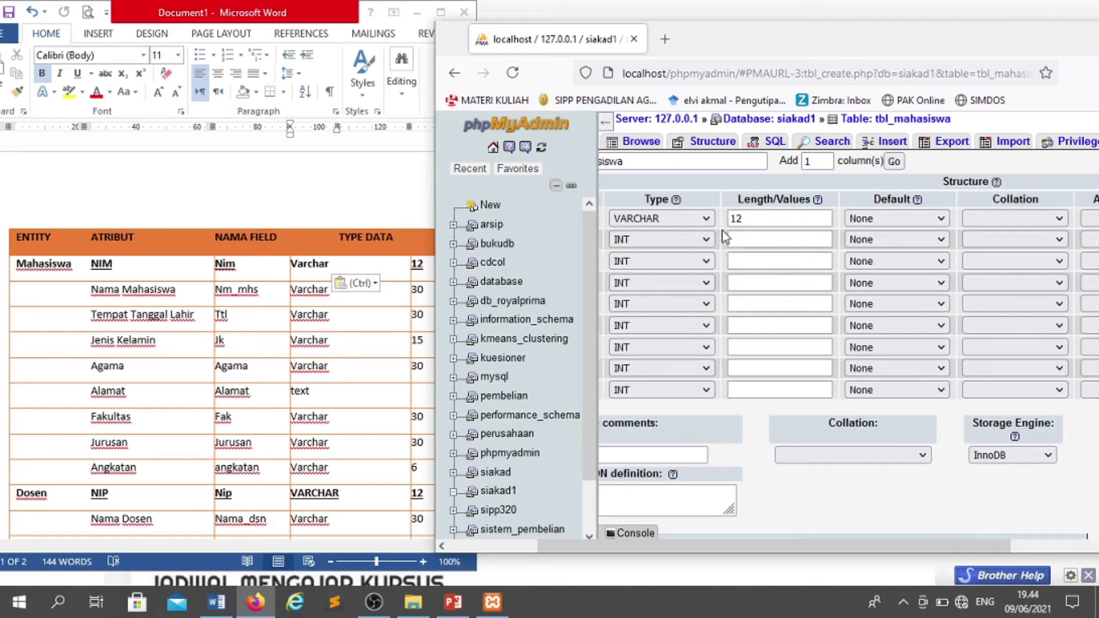
scroll(760, 541, "left", 3)
- Define nm_mhs and ttl as VARCHAR 30 columns
left_click(682, 241)
type("nm_mh")
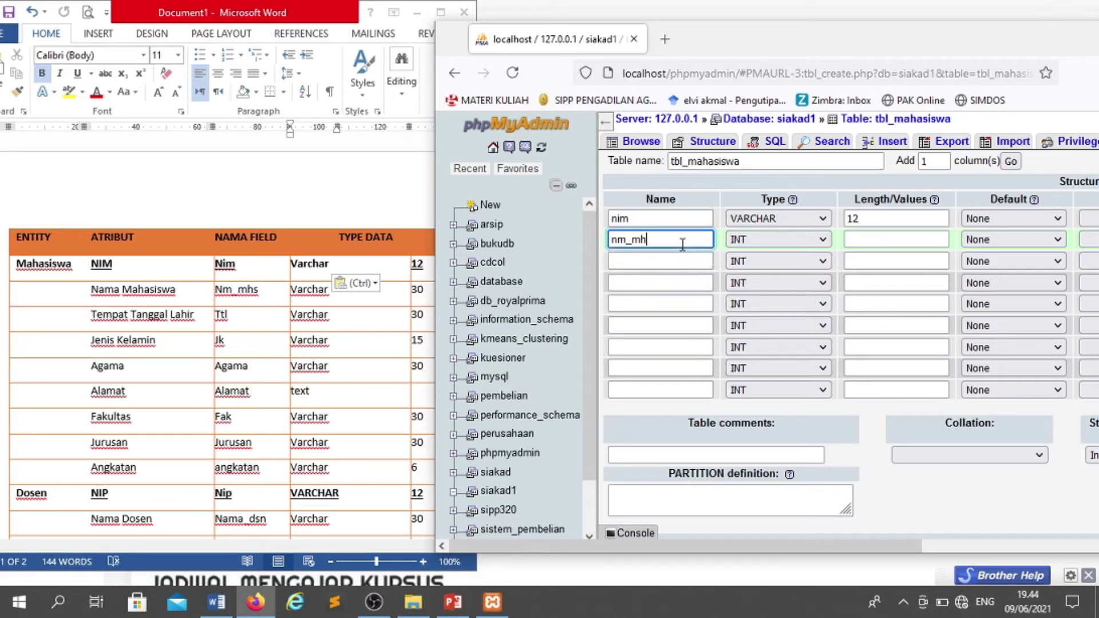
type("s")
left_click(766, 239)
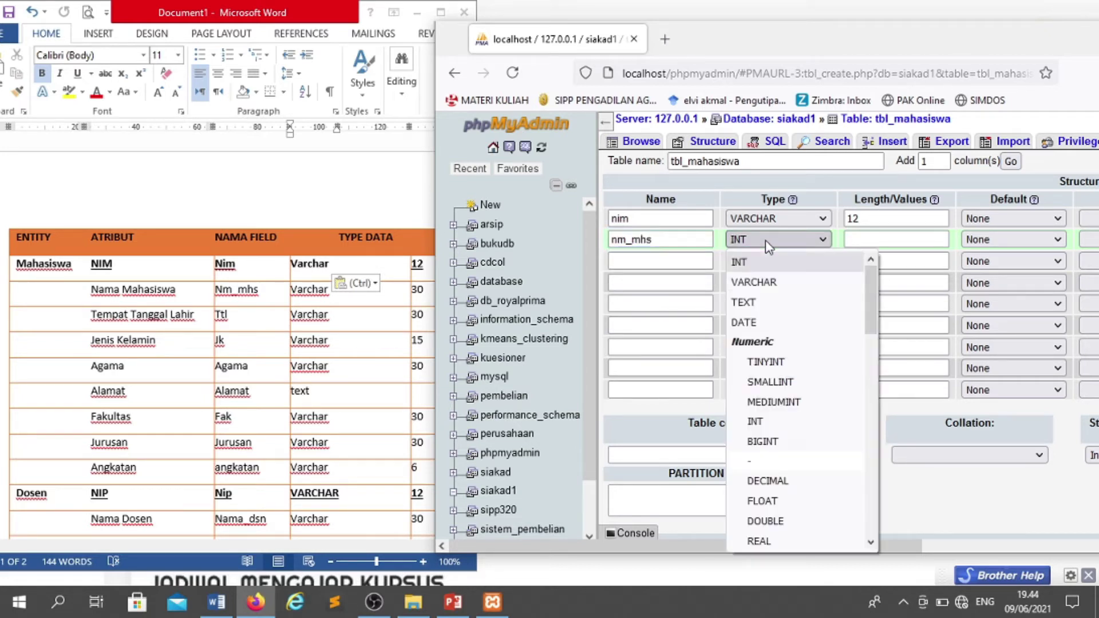
left_click(754, 282)
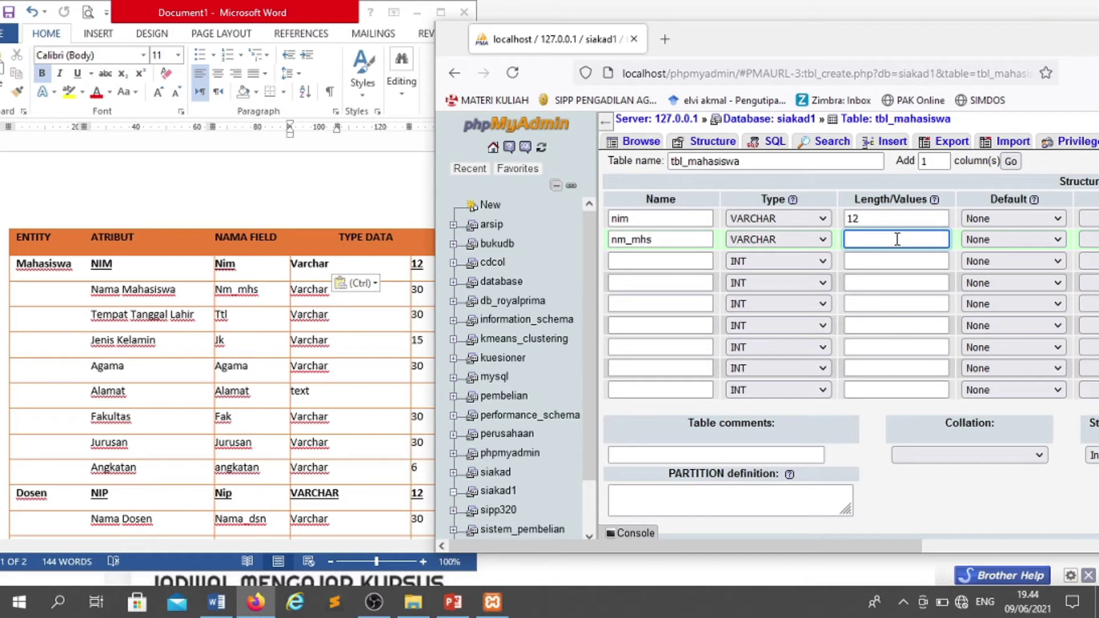
type("30")
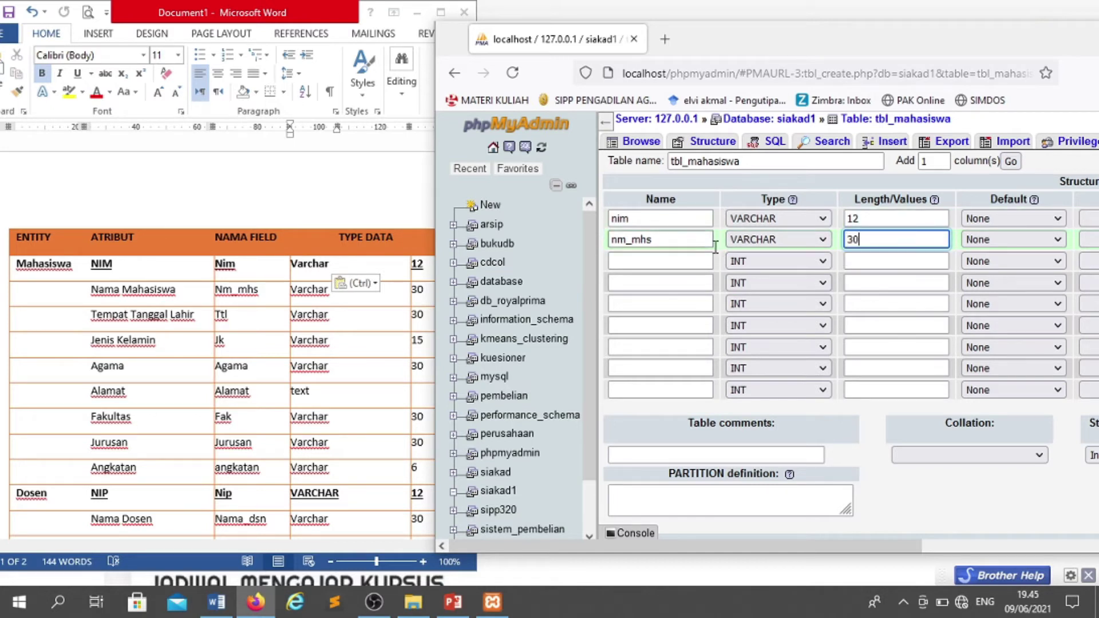
left_click(700, 260)
type("ttl")
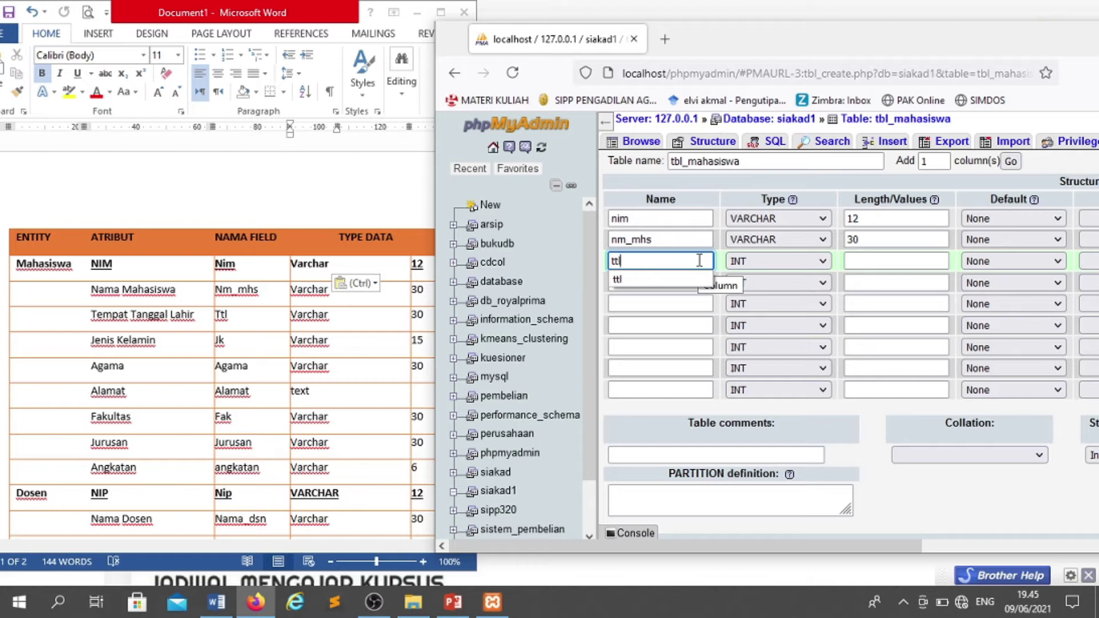
key("Tab")
left_click(744, 262)
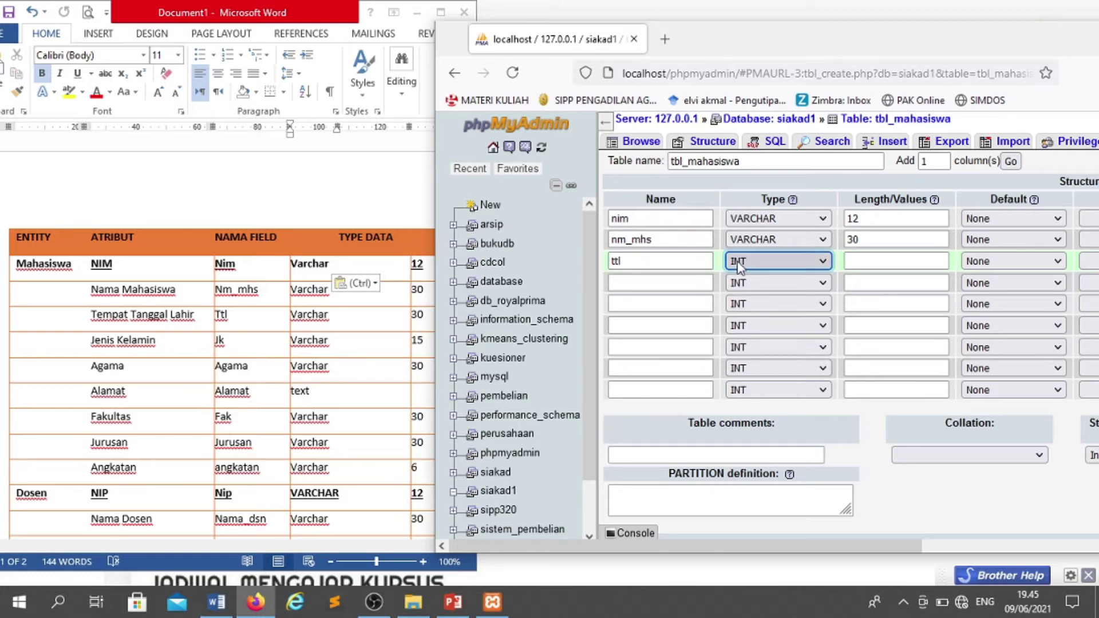
left_click(742, 307)
left_click(891, 258)
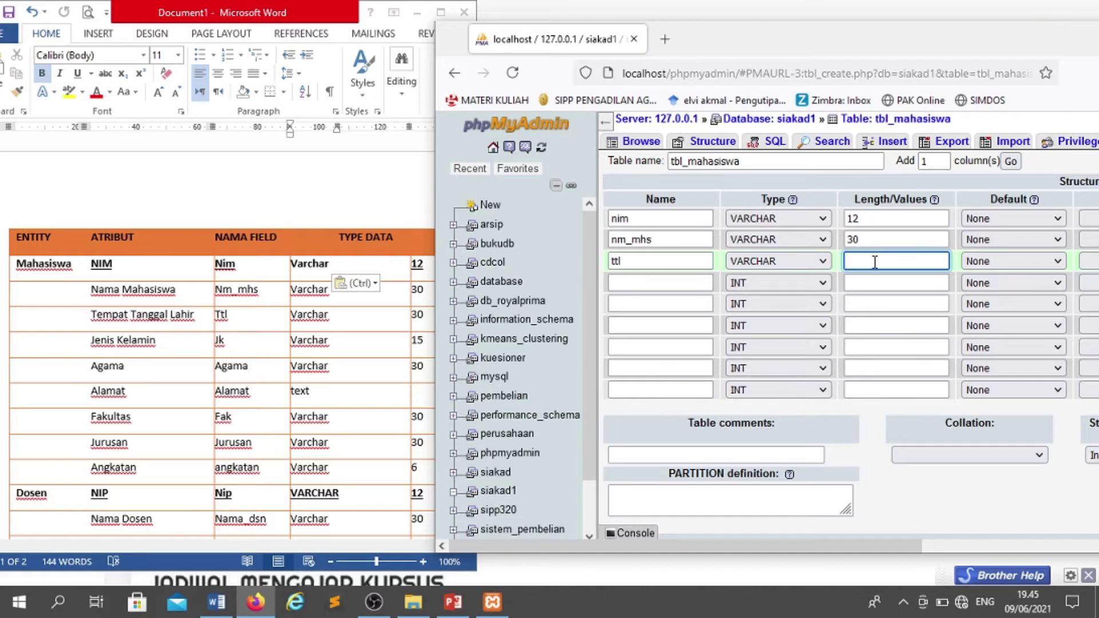
type("30")
- Add jk as VARCHAR 15 and agama as VARCHAR 30
left_click(649, 291)
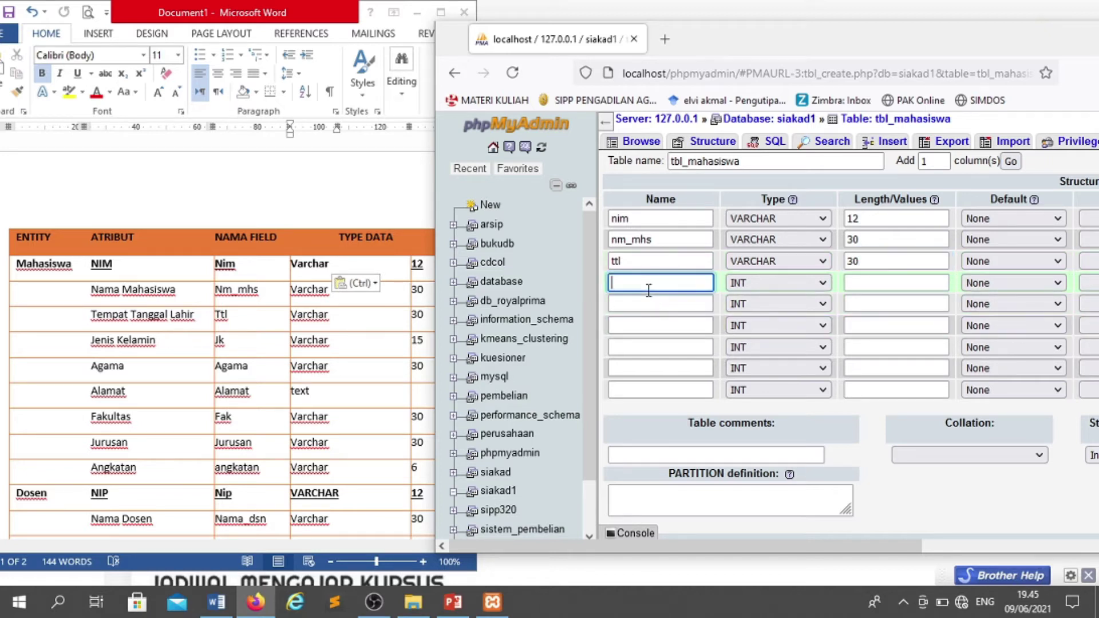
type("jk")
key("Tab")
key("v")
key("Tab")
type("15")
left_click(651, 305)
type("agama")
key("Tab")
key("v")
key("Tab")
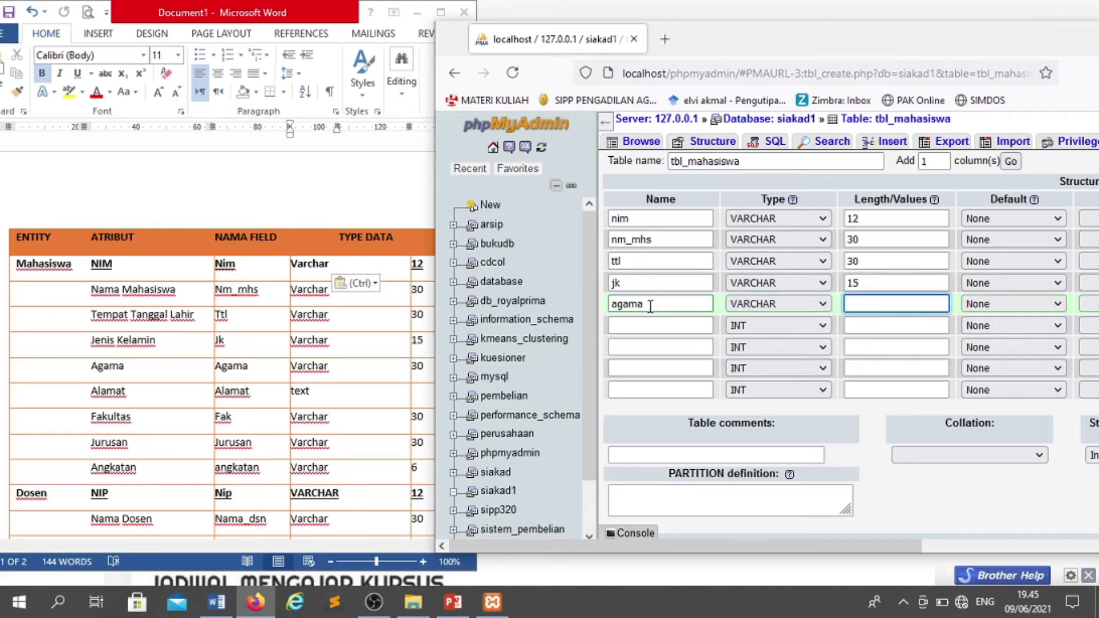
type("30")
- Add the sixth column alamat with type TEXT
left_click(643, 324)
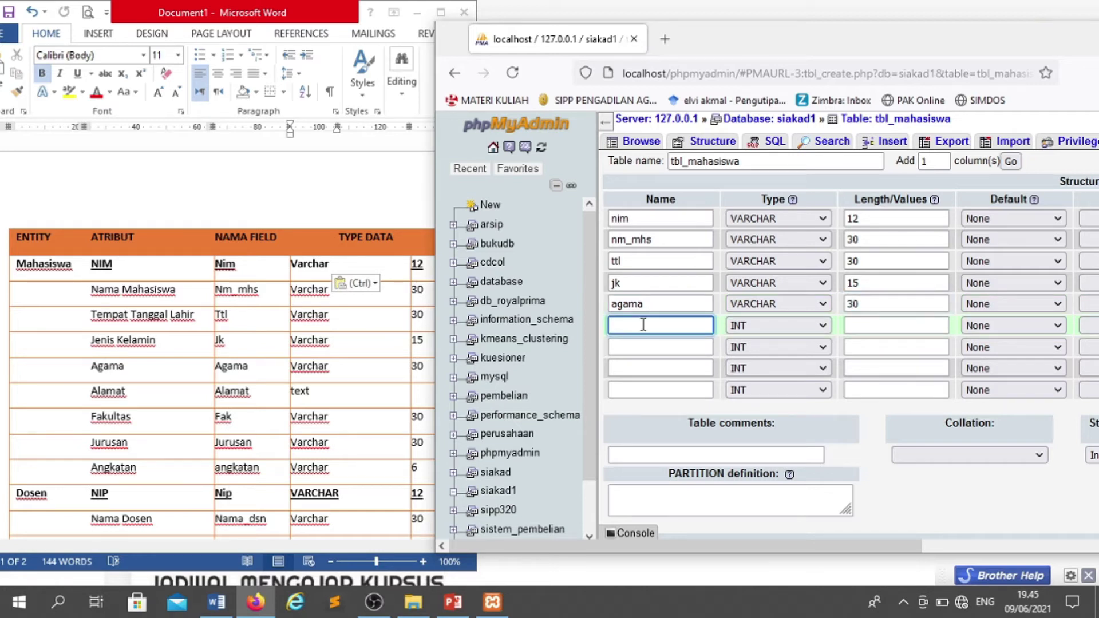
type("alamat")
key("Tab")
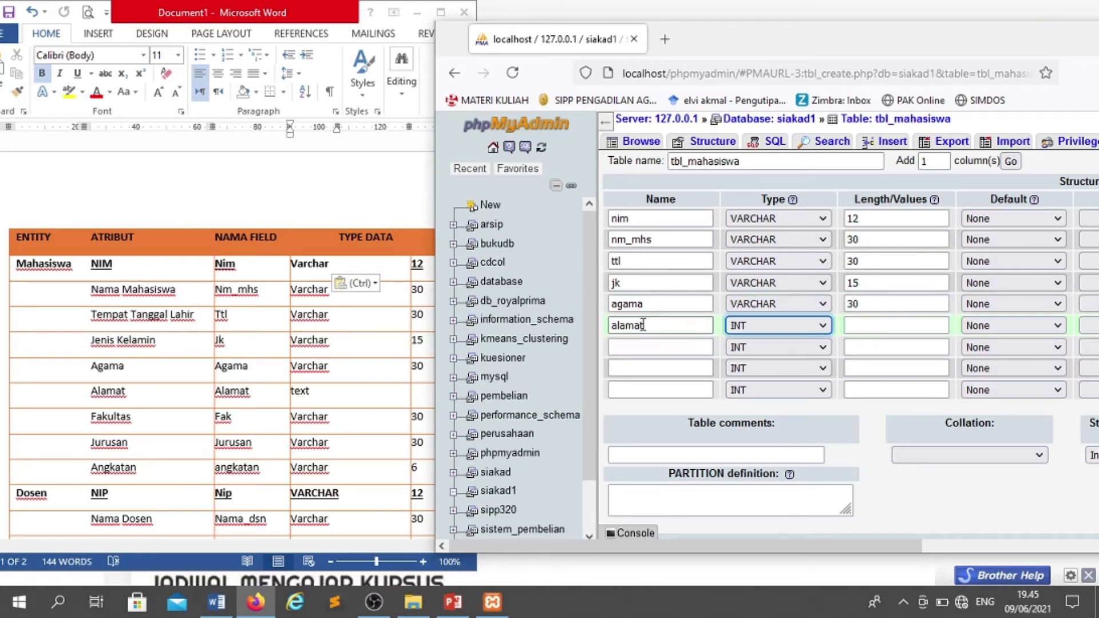
left_click(788, 334)
left_click(747, 388)
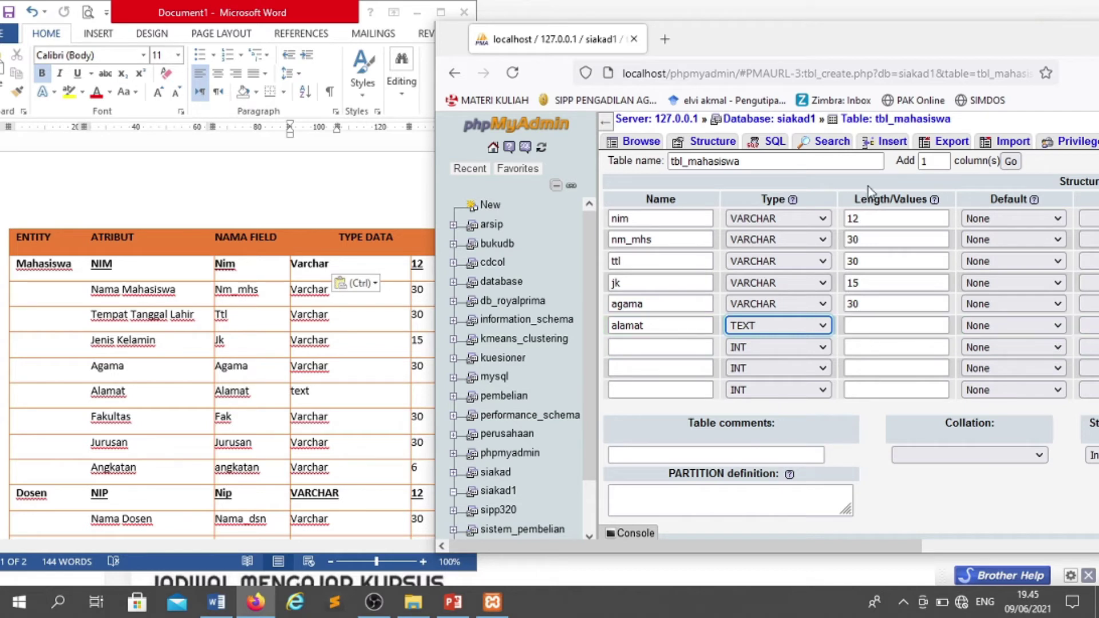
left_click(860, 325)
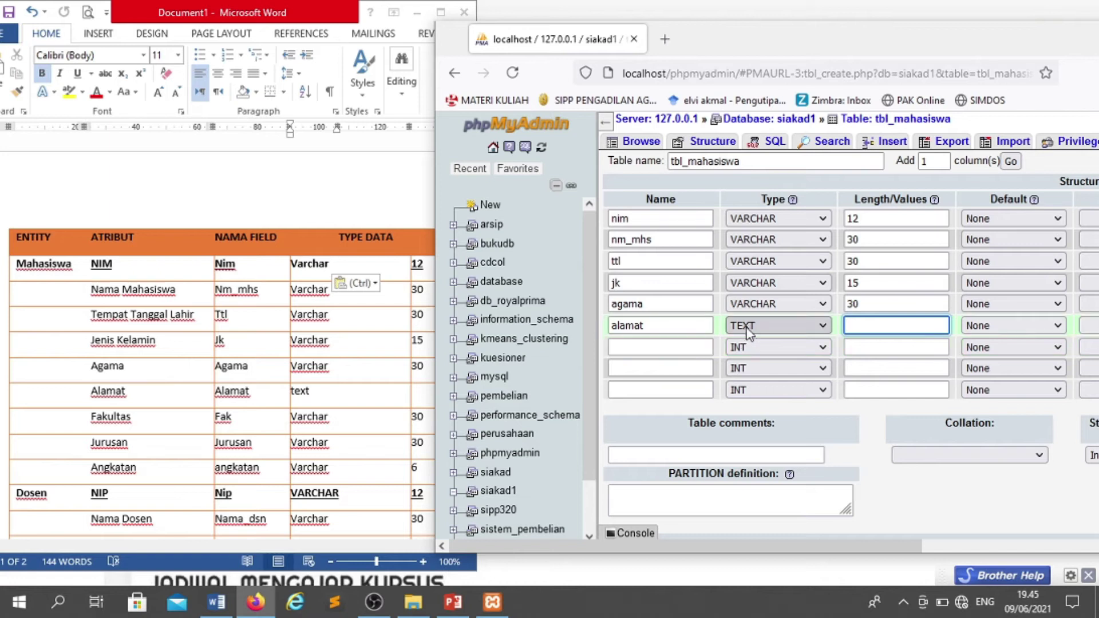
left_click(656, 347)
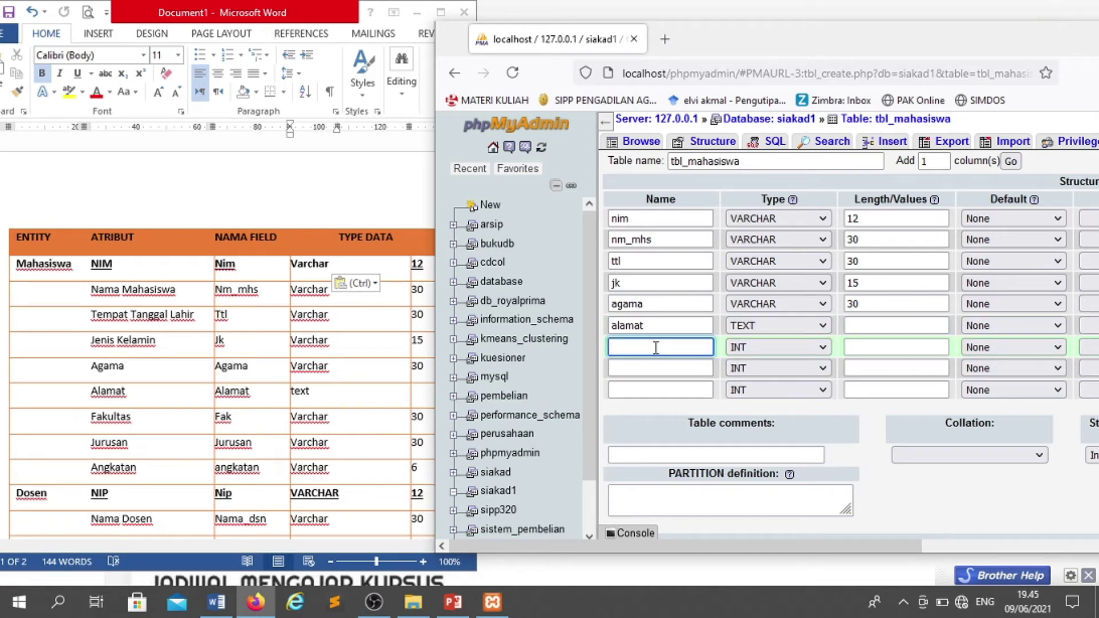
- Add fak and jurusan as VARCHAR 30 columns
type("fak")
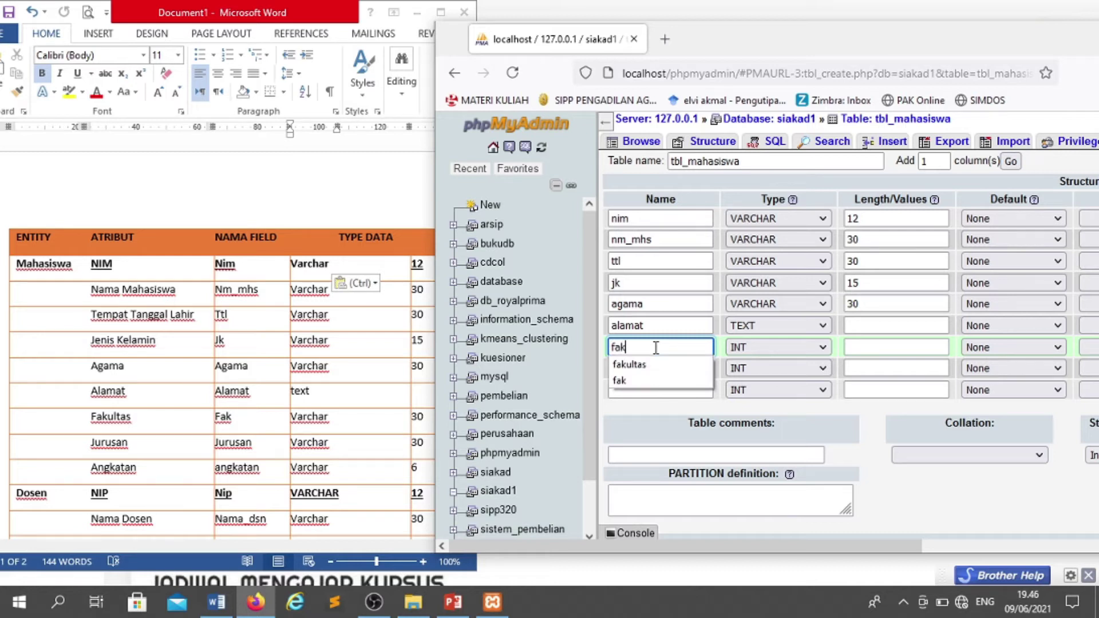
key("Tab")
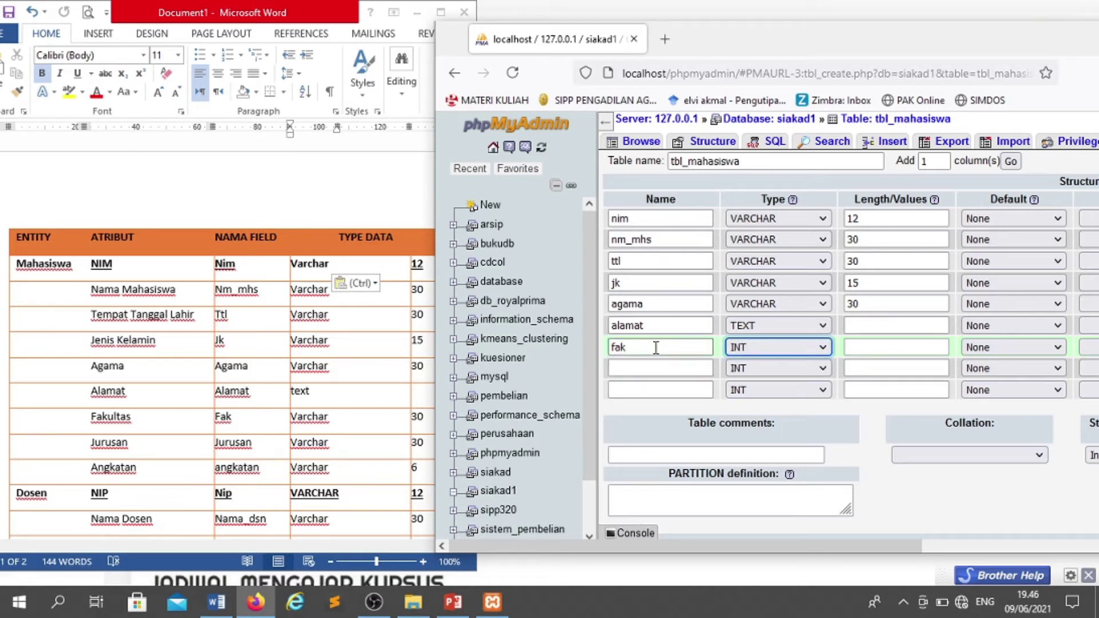
key("v")
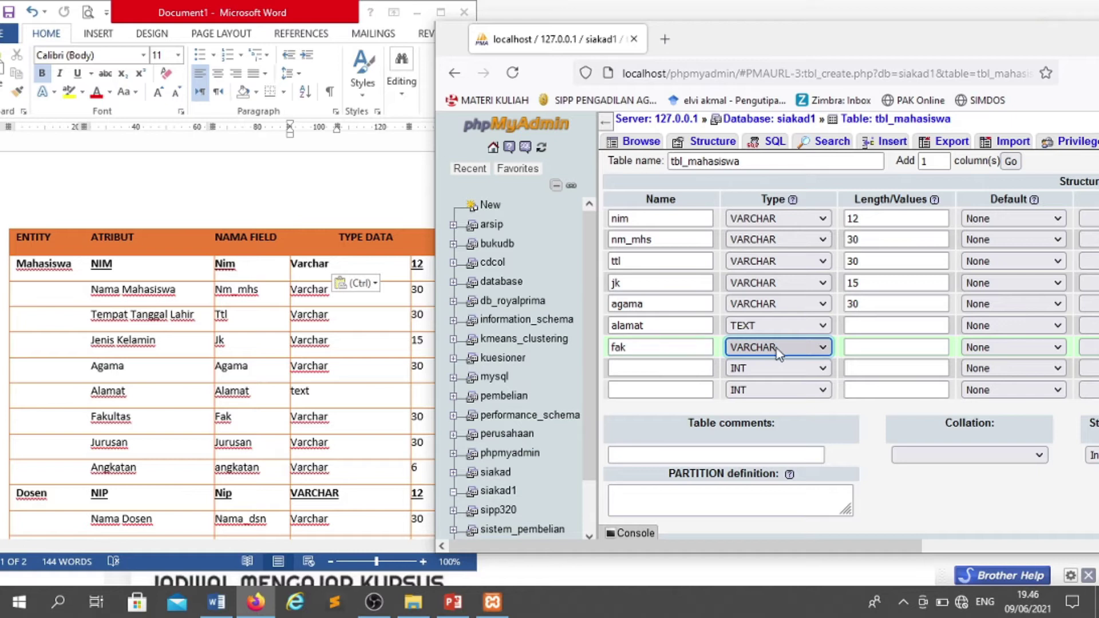
left_click(868, 346)
type("30")
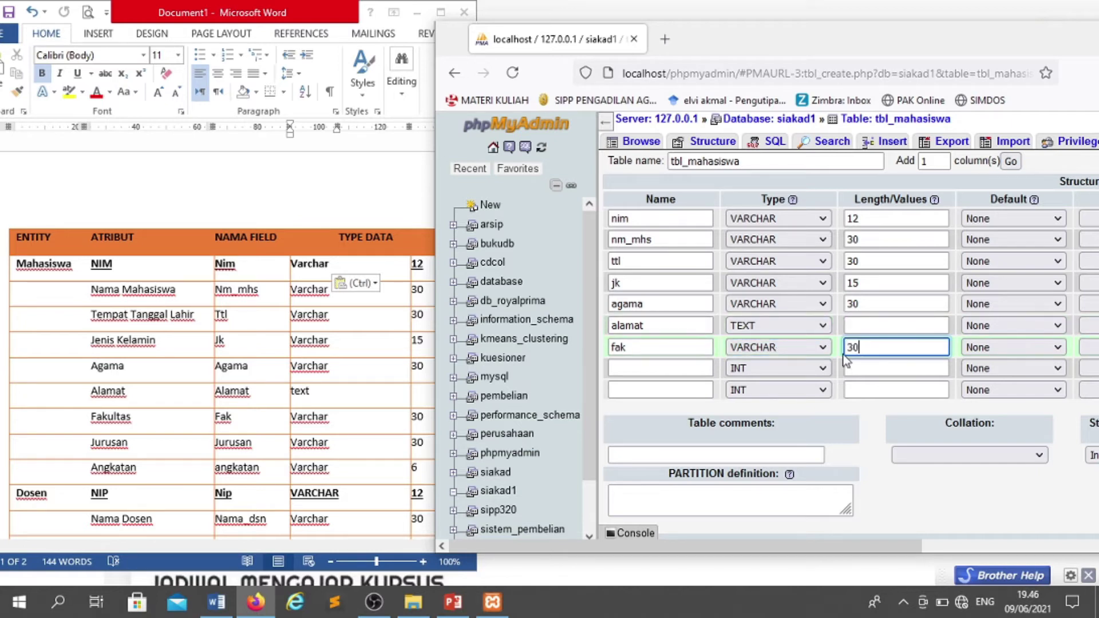
left_click(669, 369)
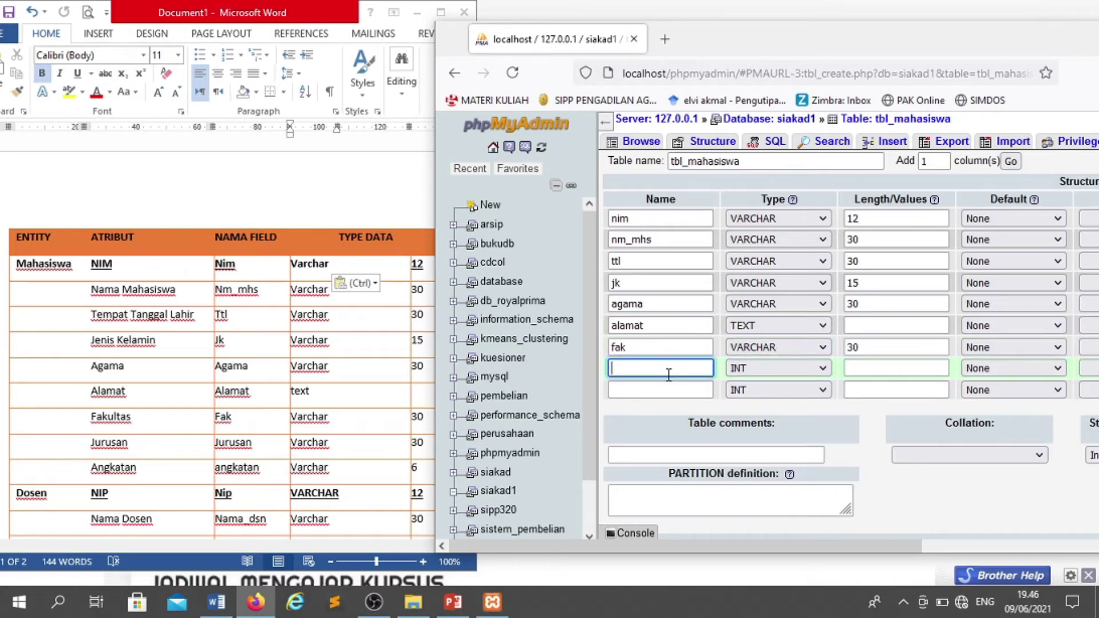
type("jurus")
key("Down")
key("Tab")
key("v")
key("Tab")
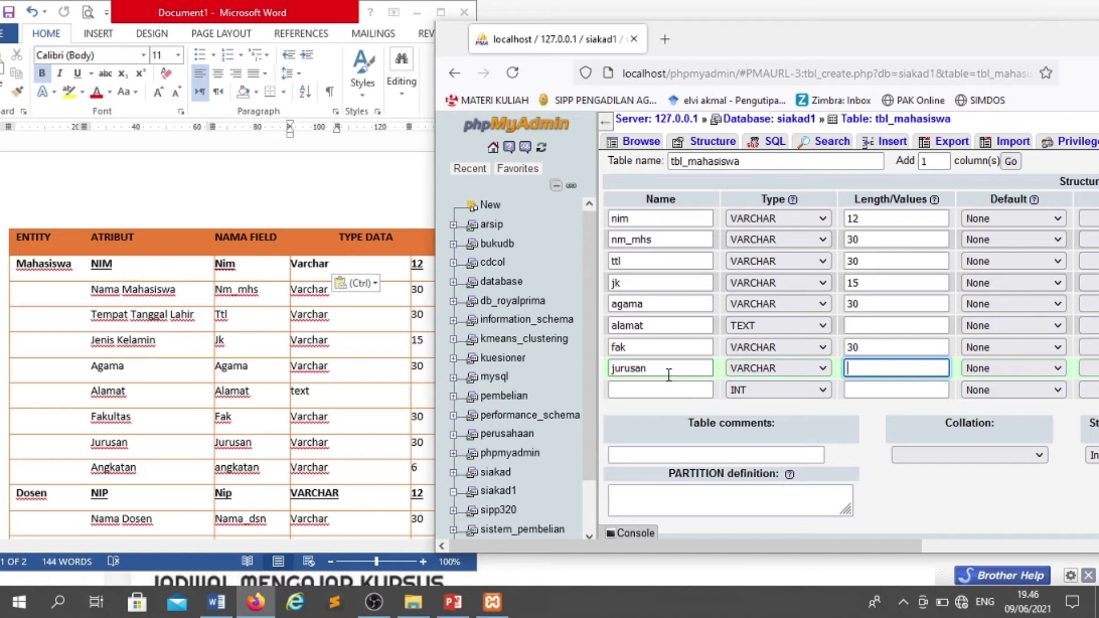
type("30")
- Add the ninth column angkatan as VARCHAR 6
left_click(669, 384)
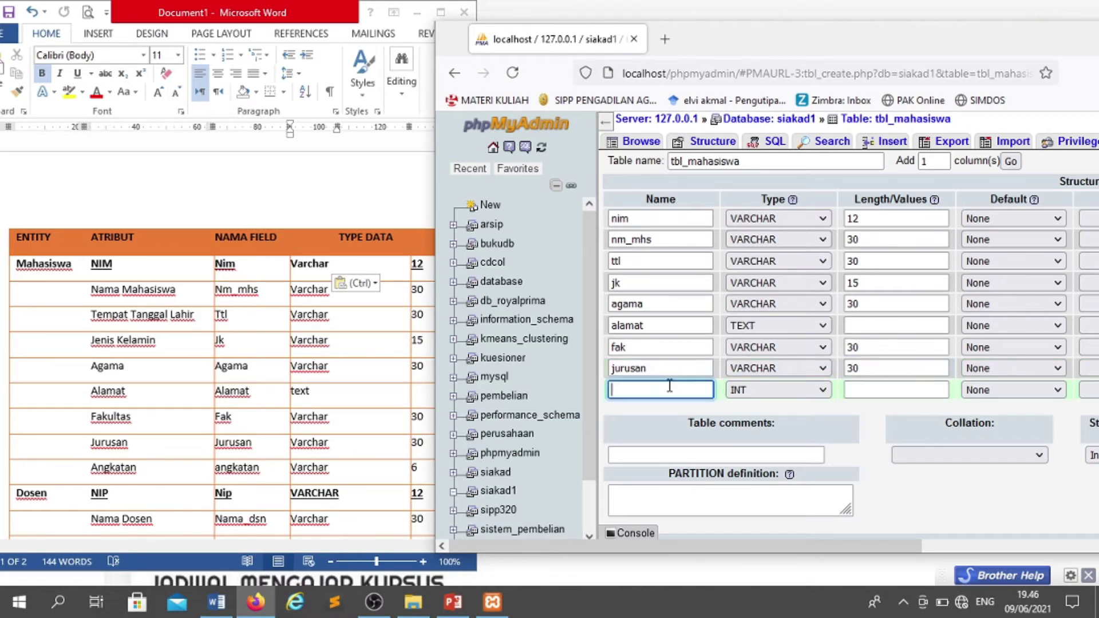
type("angkatan")
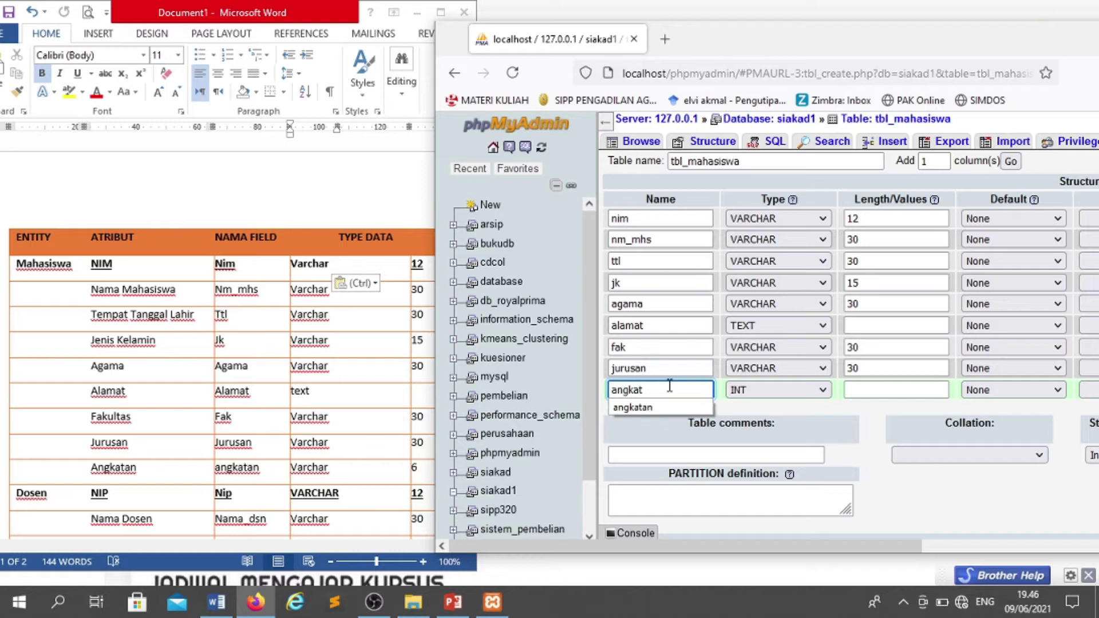
key("Tab")
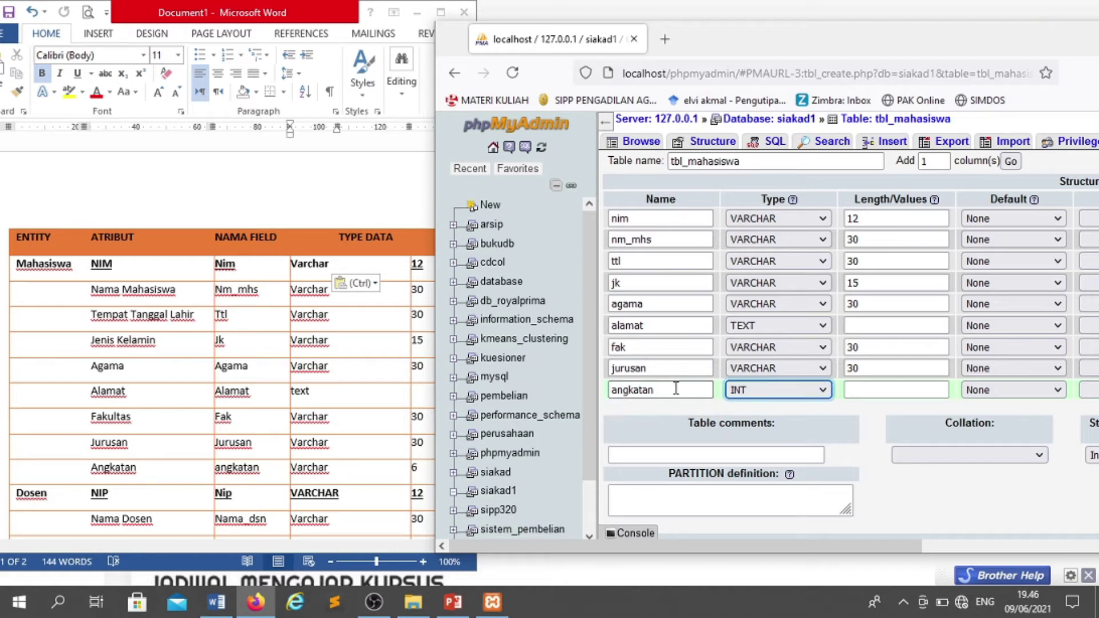
key("v")
key("Tab")
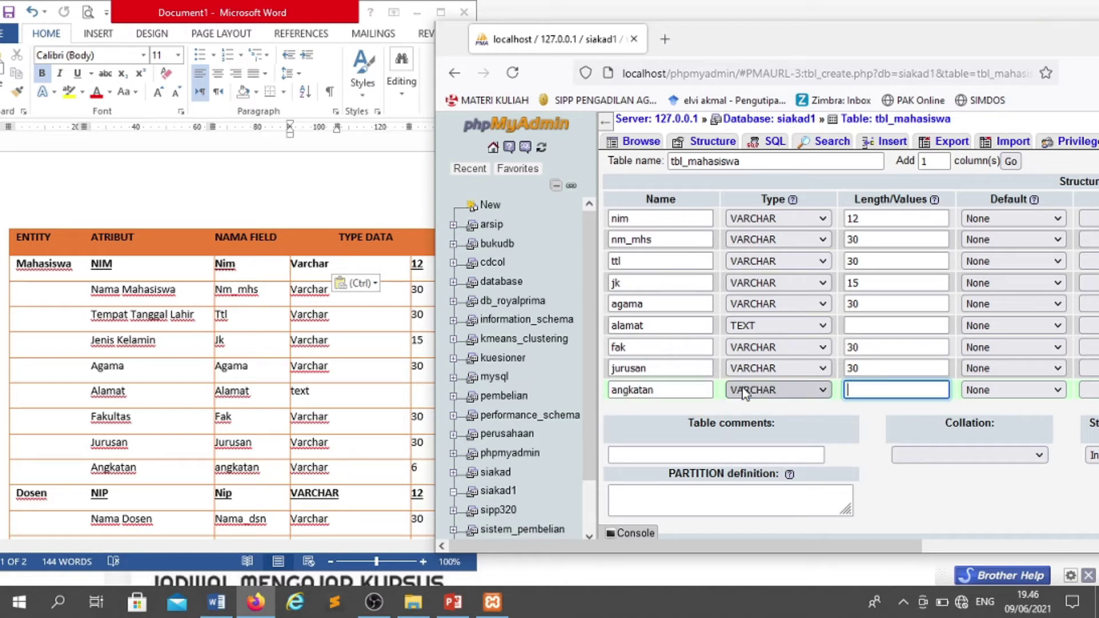
type("6")
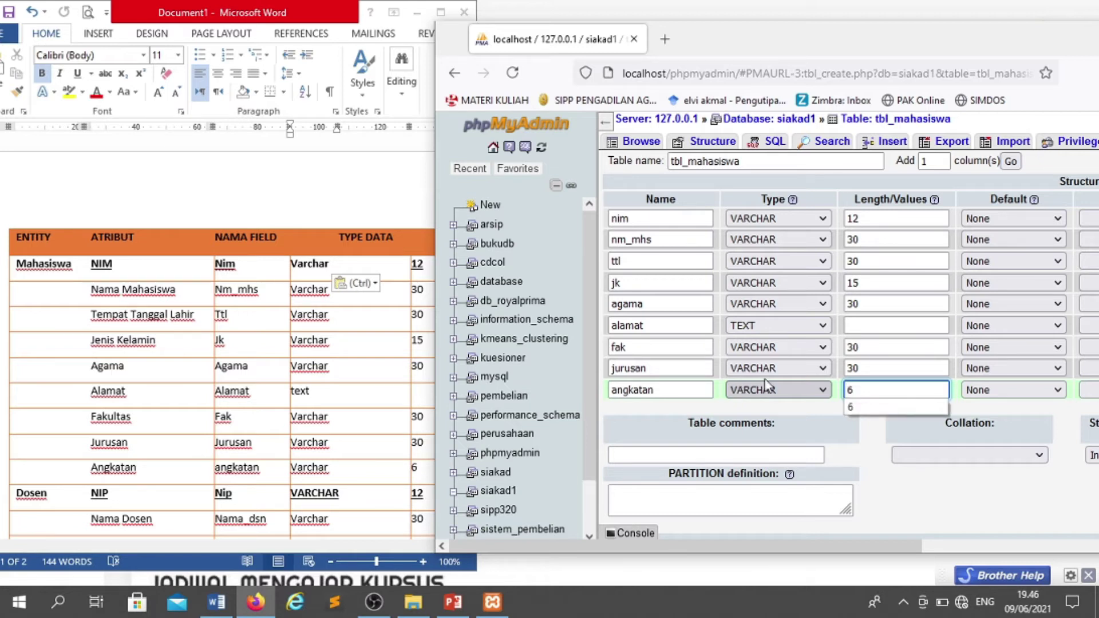
left_click(873, 331)
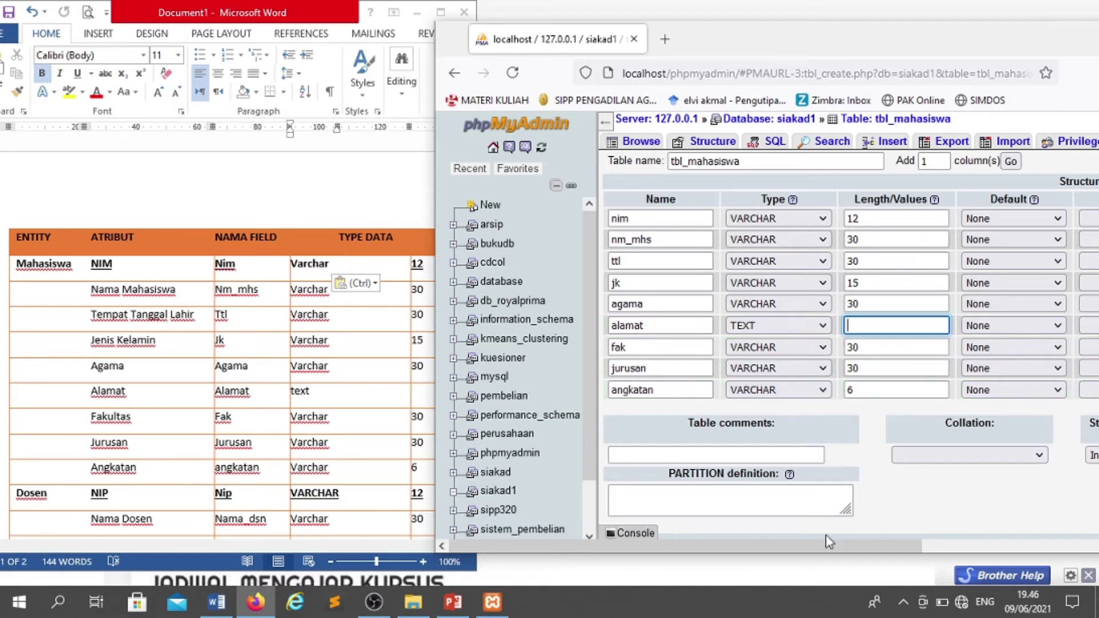
- Maximize the browser and save the nine-column tbl_mahasiswa structure
left_click_drag(840, 547, 1088, 553)
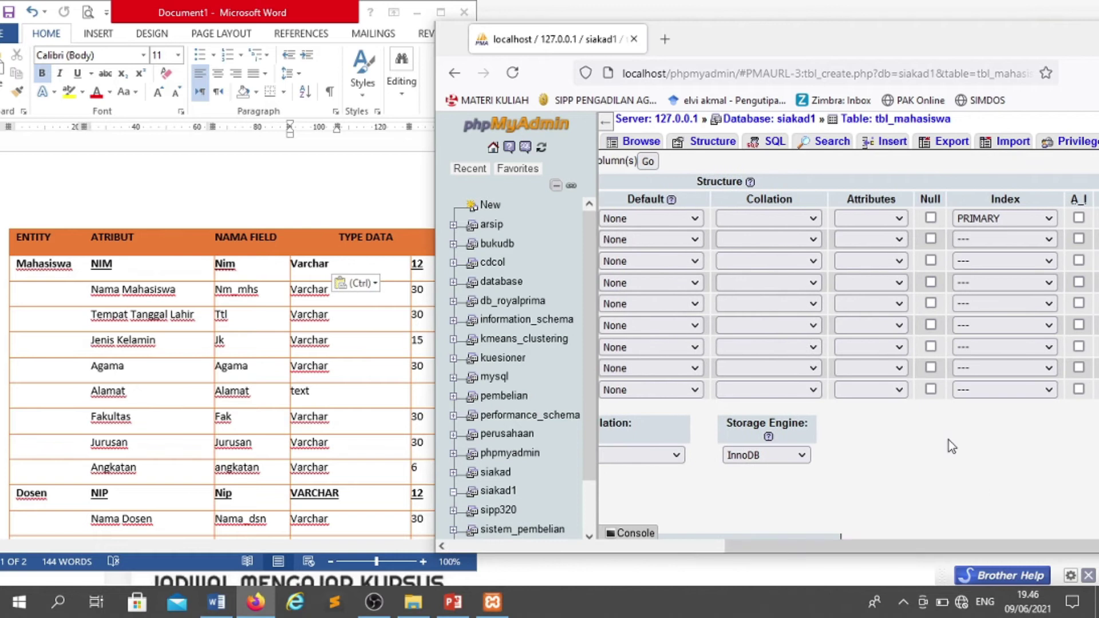
scroll(949, 395, "down", 2)
left_click_drag(850, 543, 999, 530)
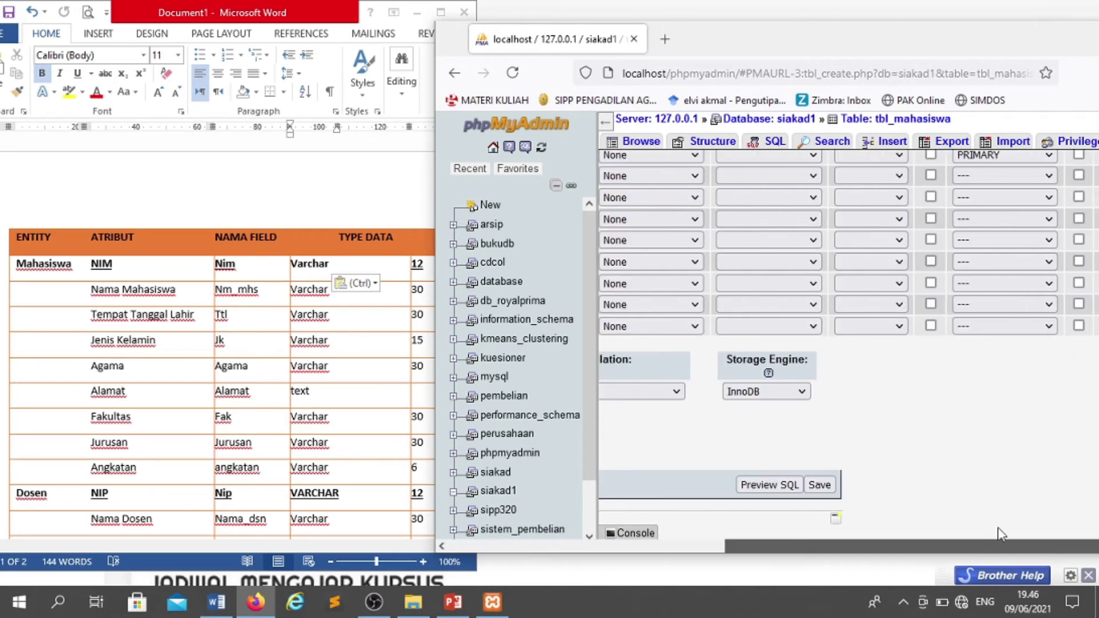
left_click_drag(942, 48, 703, 39)
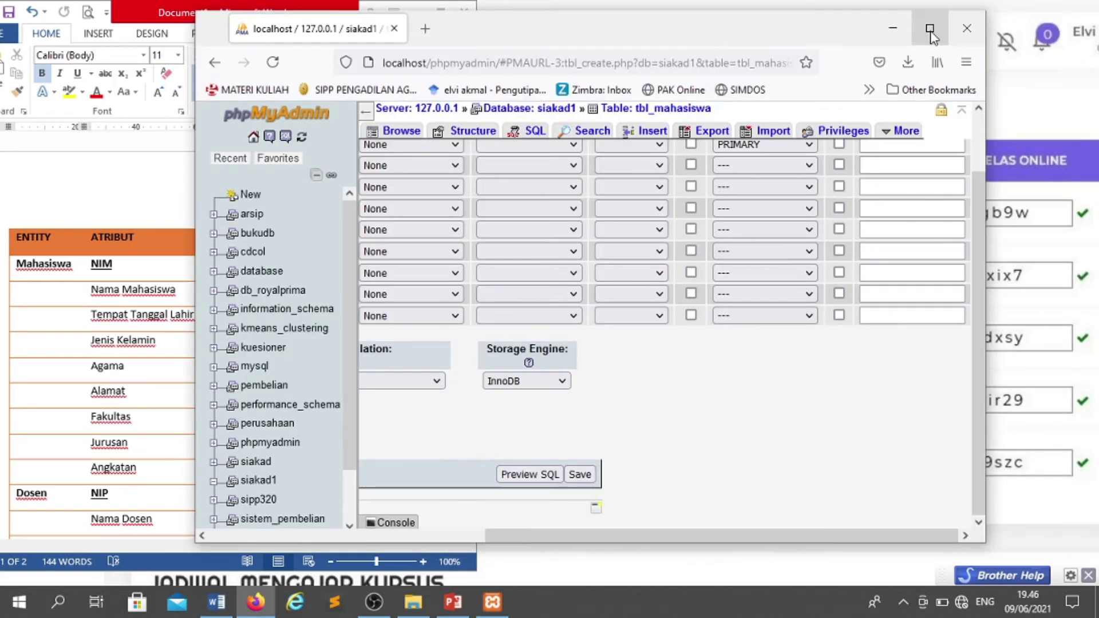
left_click(930, 25)
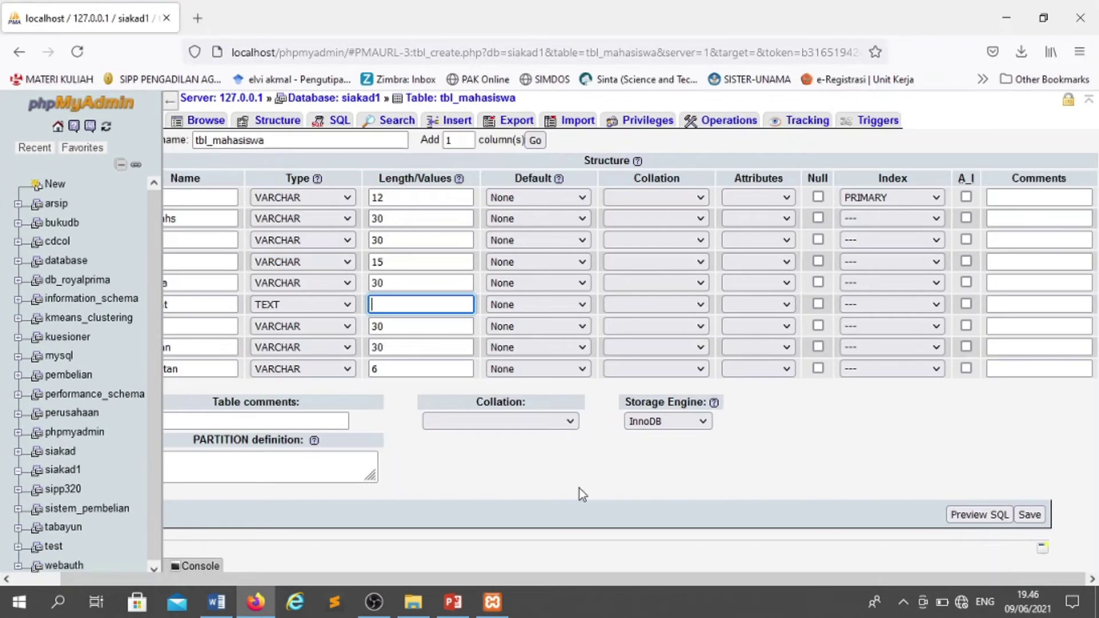
left_click(1030, 517)
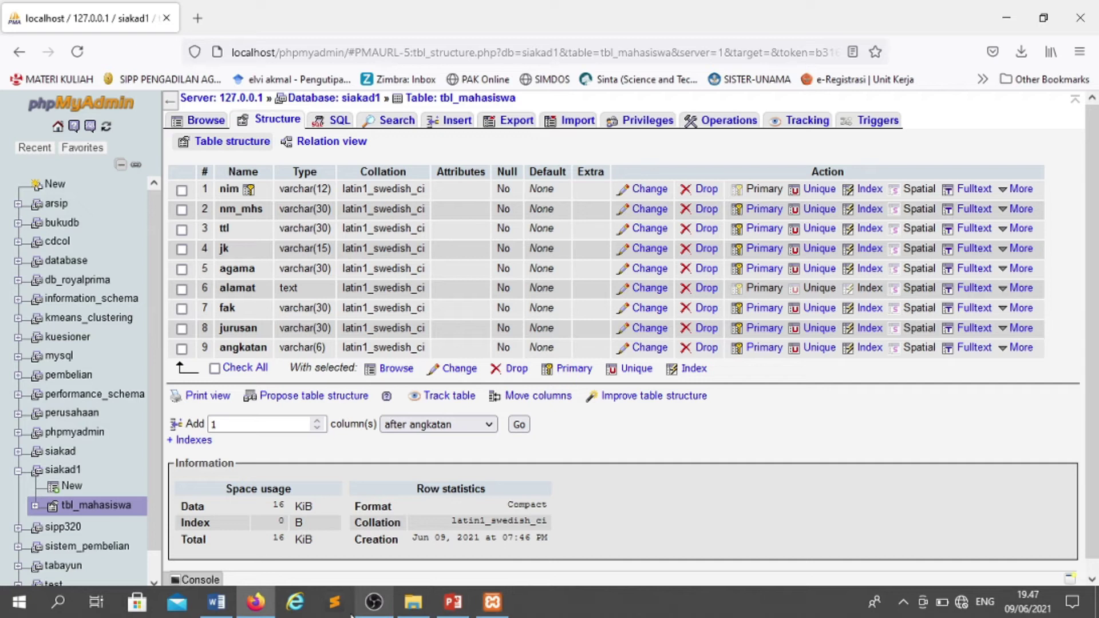
- Review the Word table designs full screen, then open a blank new-table form in siakad1
left_click(217, 601)
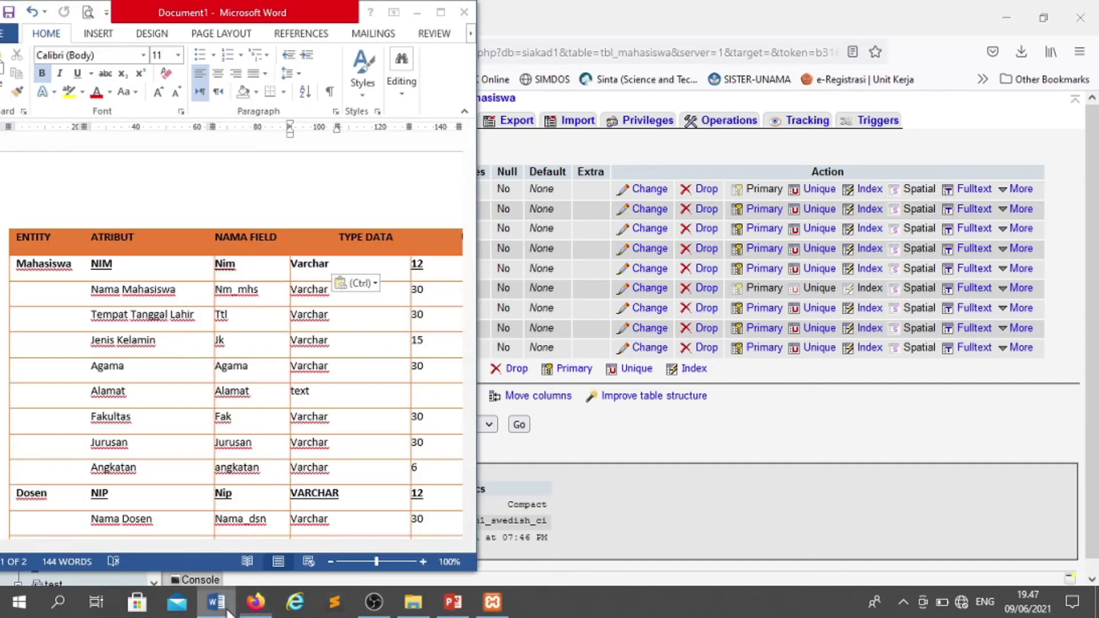
left_click(441, 12)
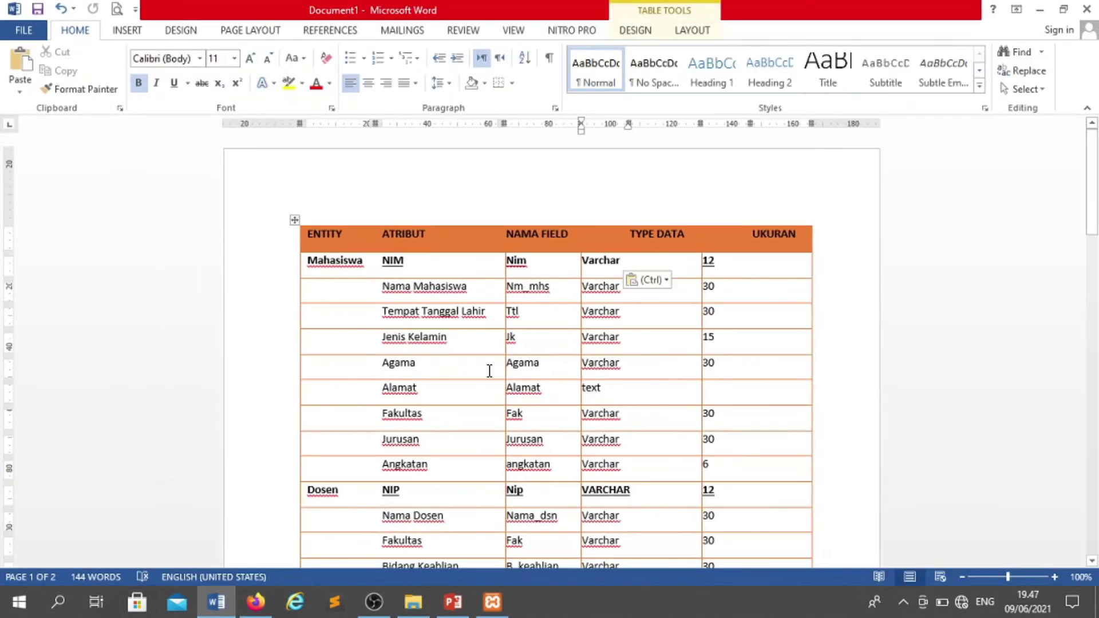
scroll(351, 497, "down", 6)
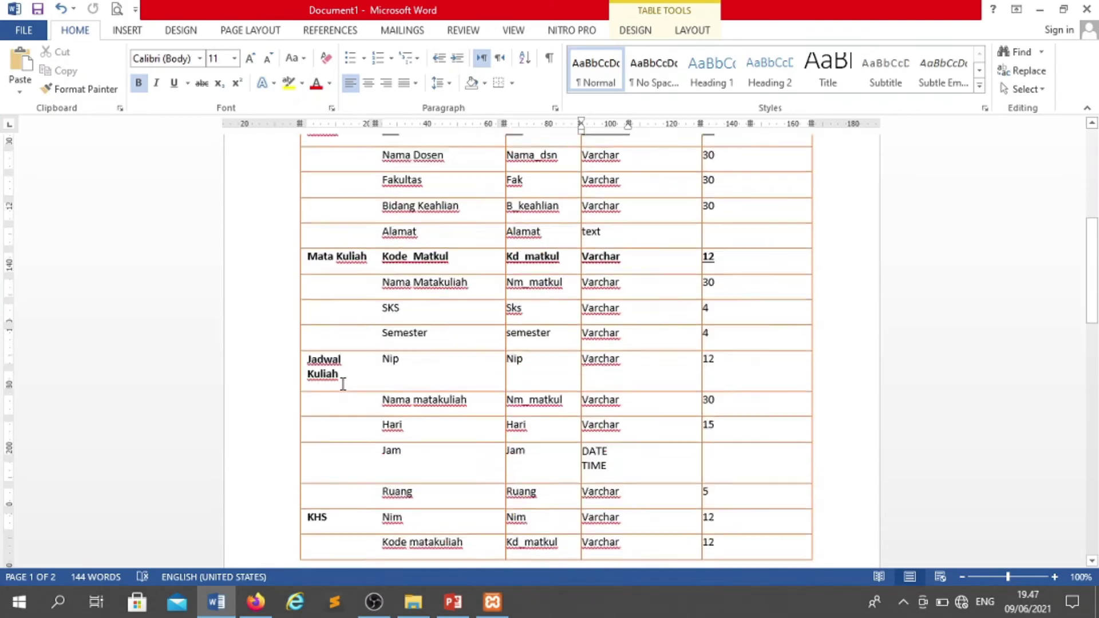
key("alt+Tab")
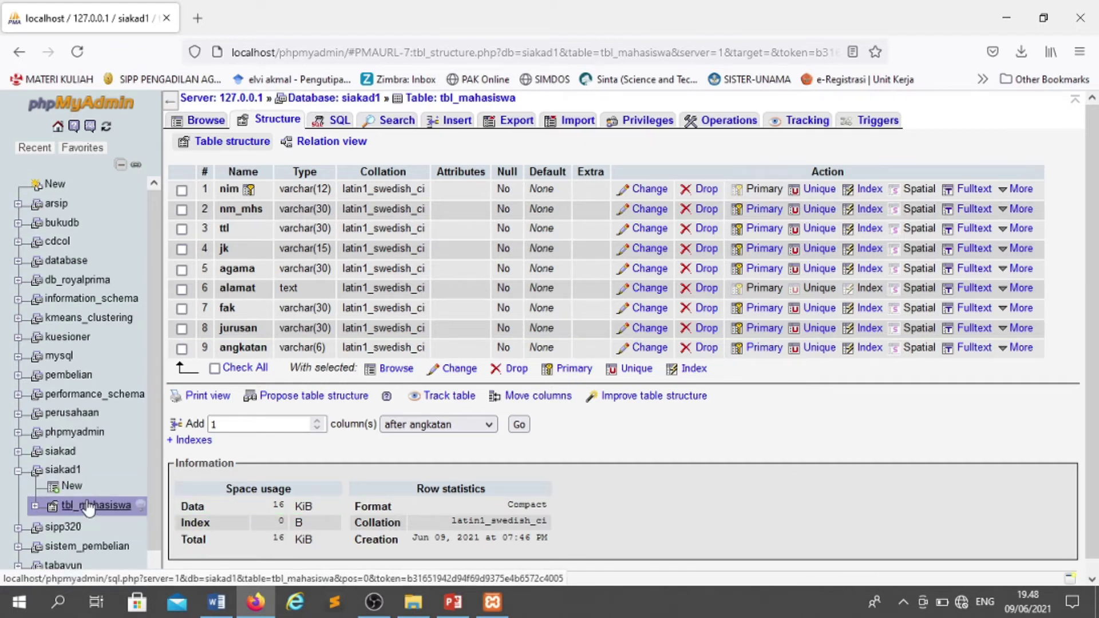
left_click(71, 486)
- Enter tbl_dosen as the new table's name, checking it against the Word design document
left_click(247, 198)
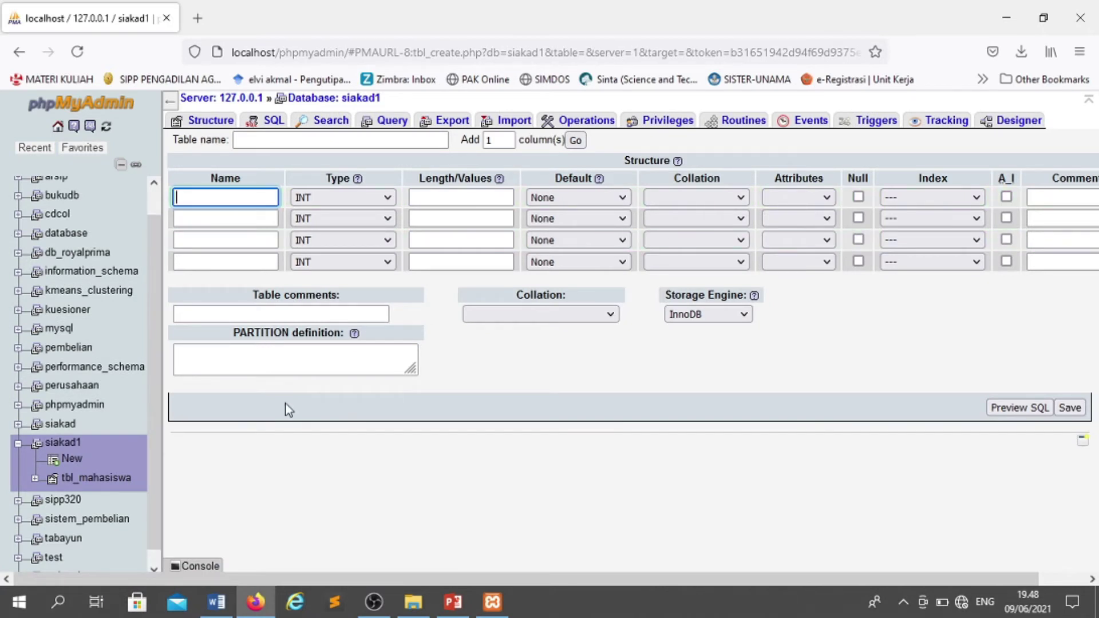
left_click(249, 143)
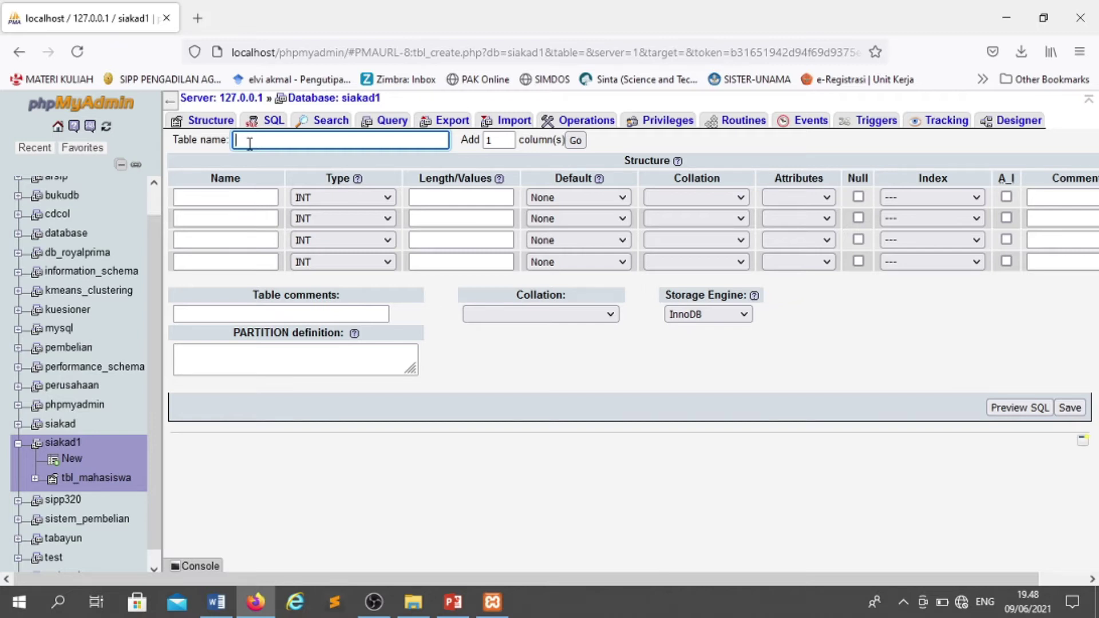
type("tbl")
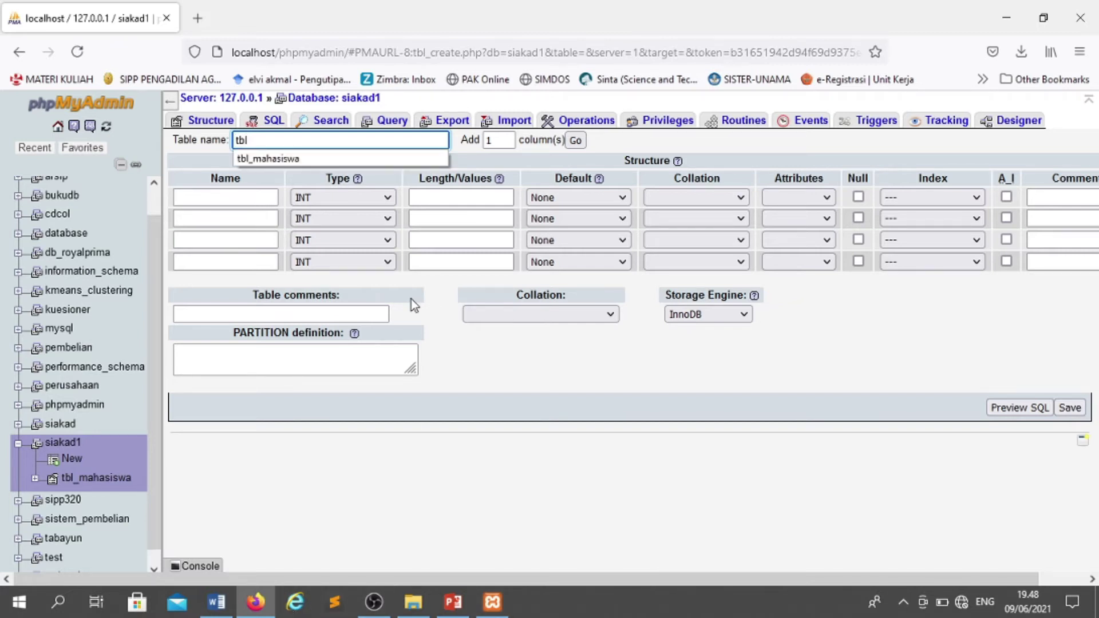
type("_dosen")
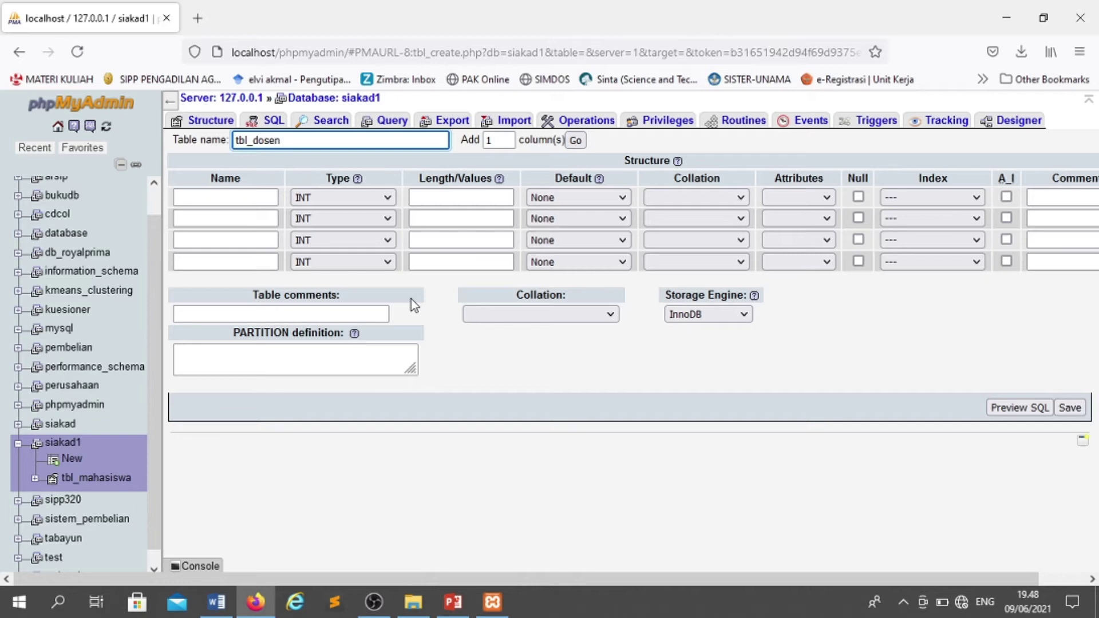
left_click(216, 602)
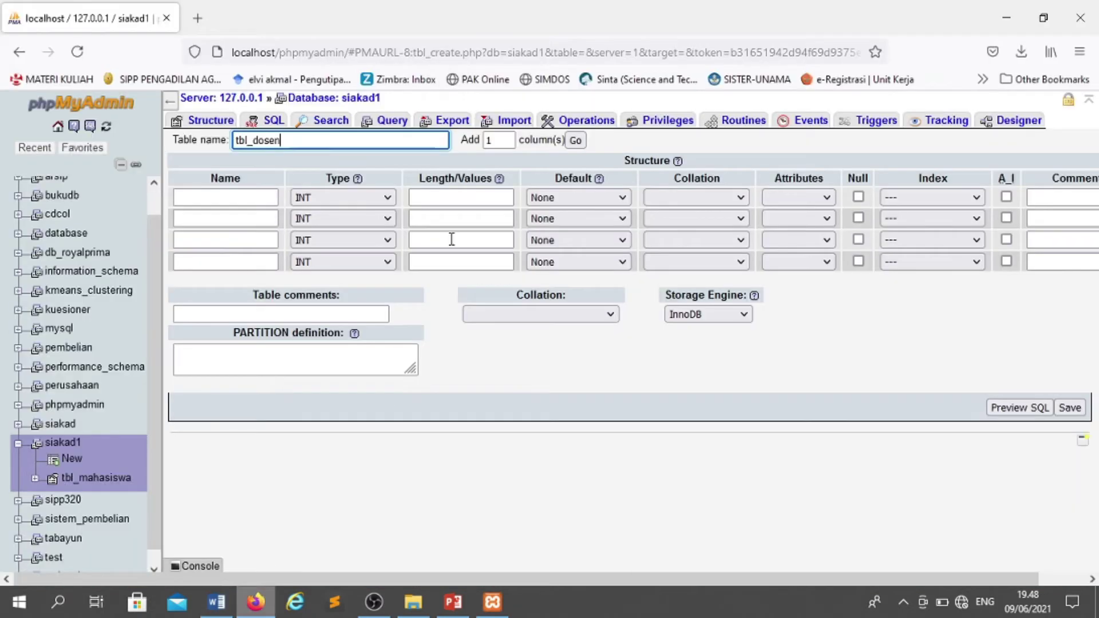
left_click(256, 602)
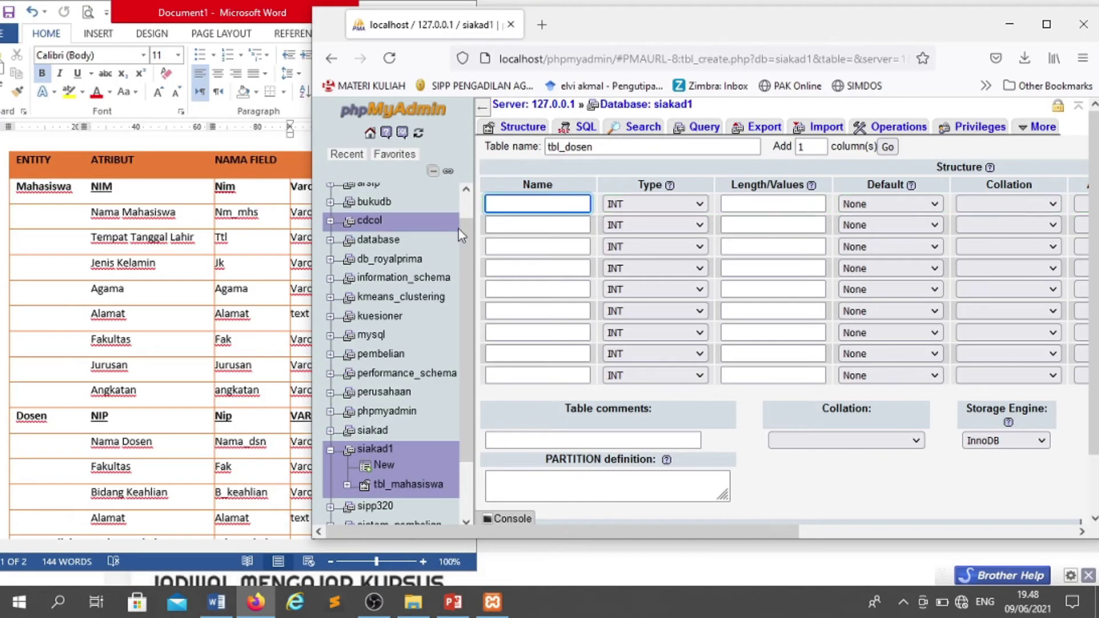
- Add the nip column as VARCHAR(12) and make it the PRIMARY key
type("nip")
key("Tab")
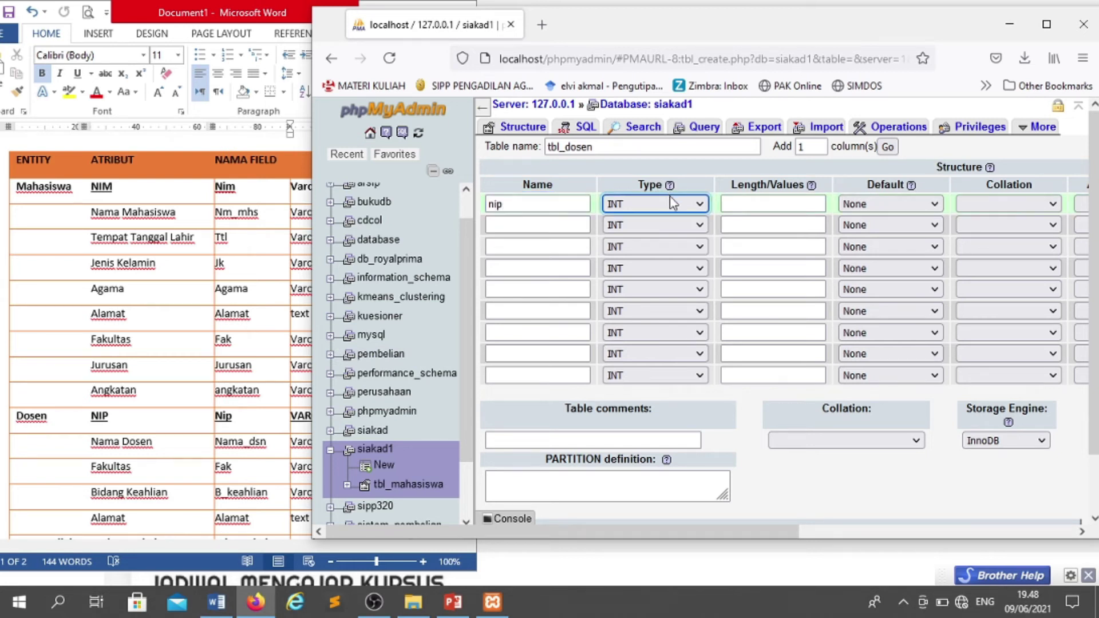
key("v")
key("Tab")
type("12")
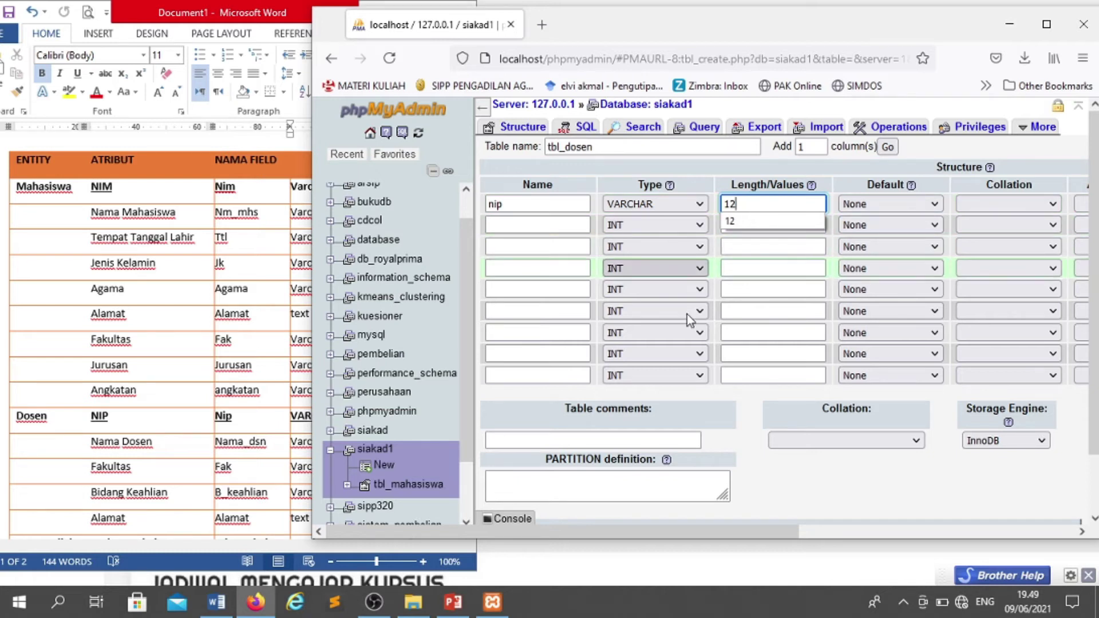
left_click_drag(600, 527, 903, 518)
left_click(894, 204)
left_click(878, 246)
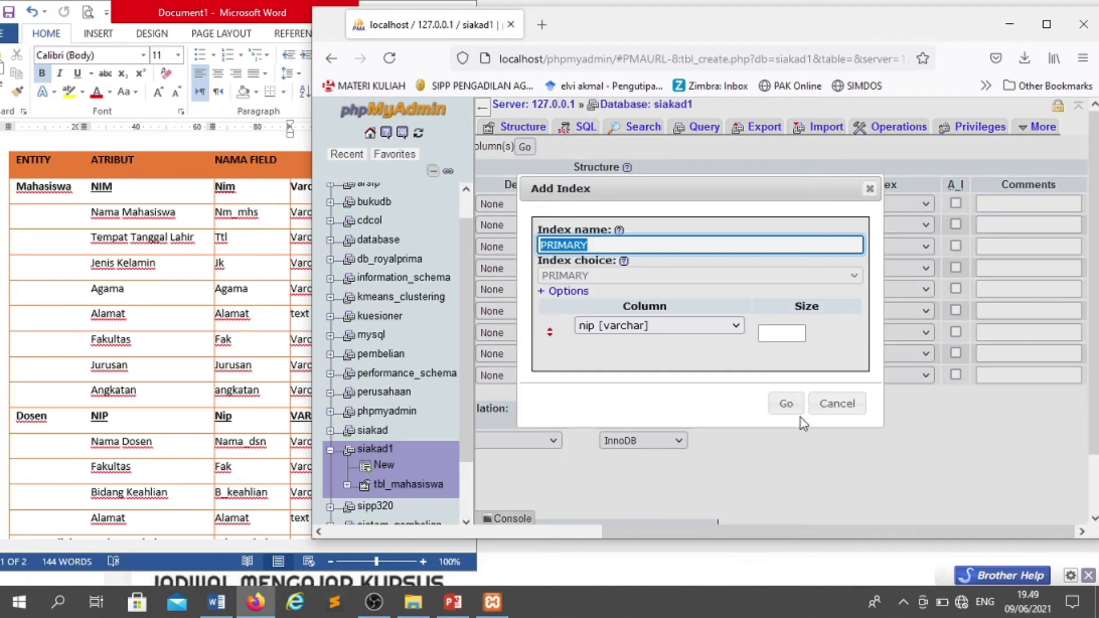
left_click(788, 404)
left_click_drag(782, 533, 458, 567)
- Add the nm_dsn and fak columns, both VARCHAR(30)
left_click(528, 224)
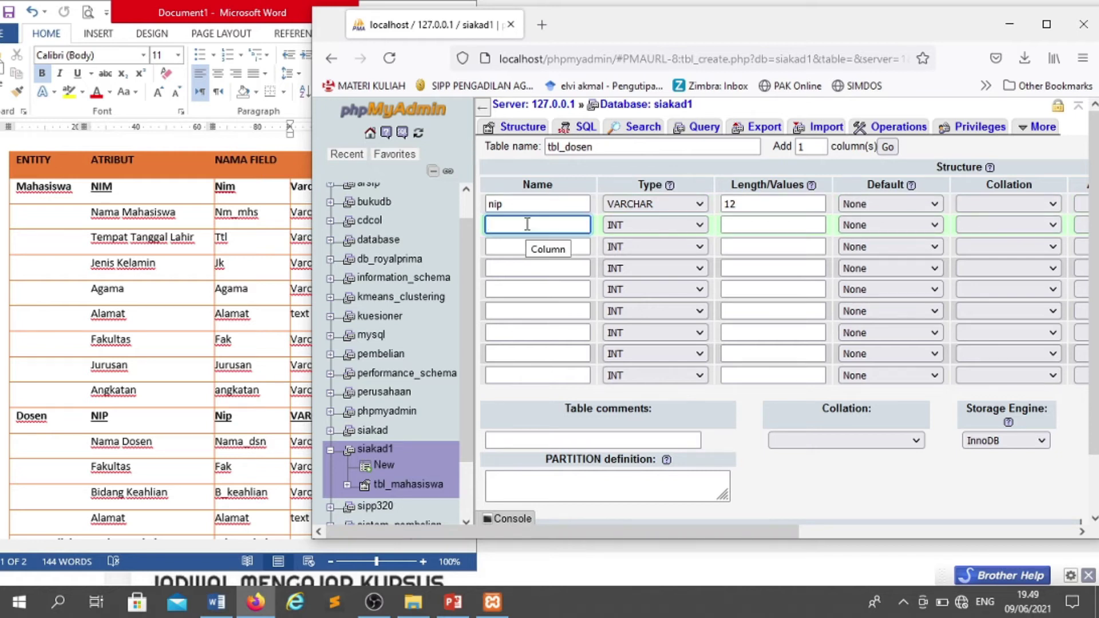
type("nm_d")
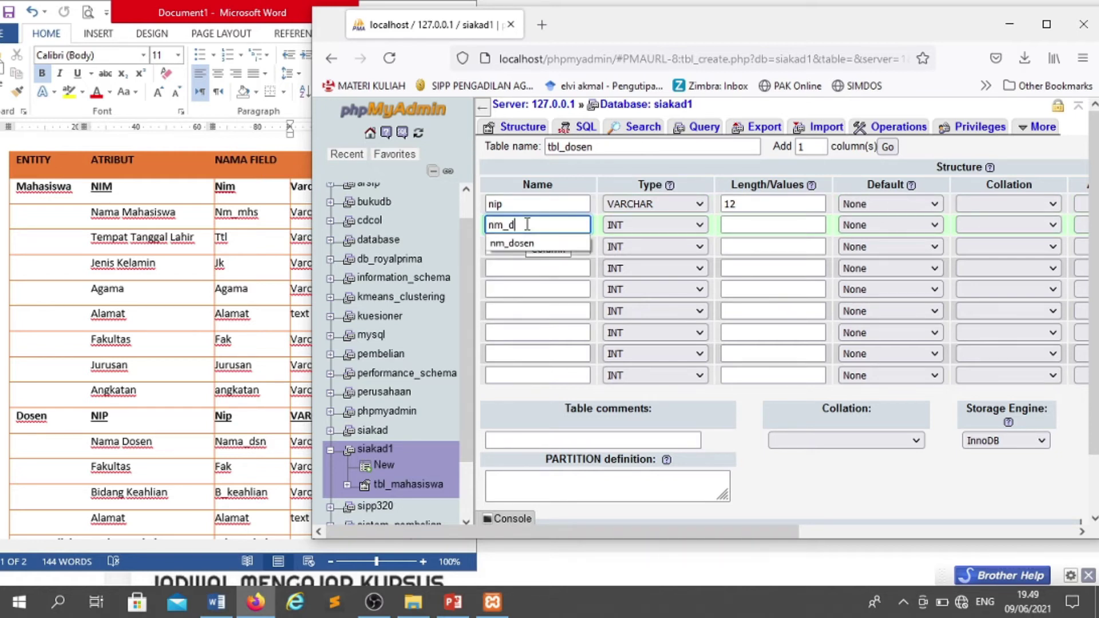
type("sn")
key("Tab")
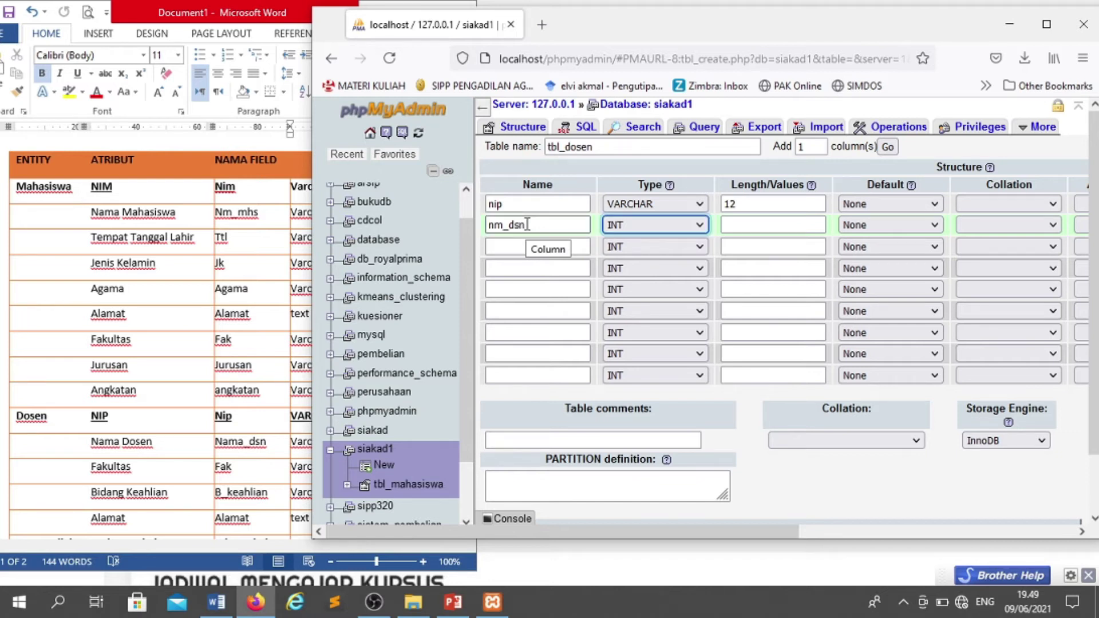
key("v")
key("Tab")
type("30")
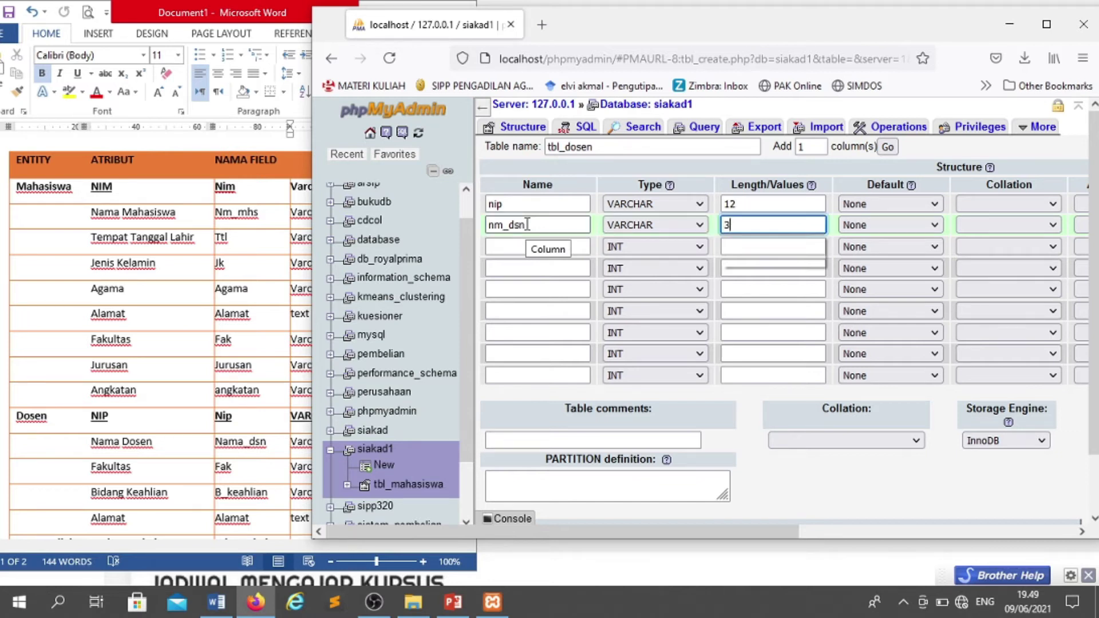
left_click(522, 246)
type("fak")
key("Tab")
key("v")
key("Tab")
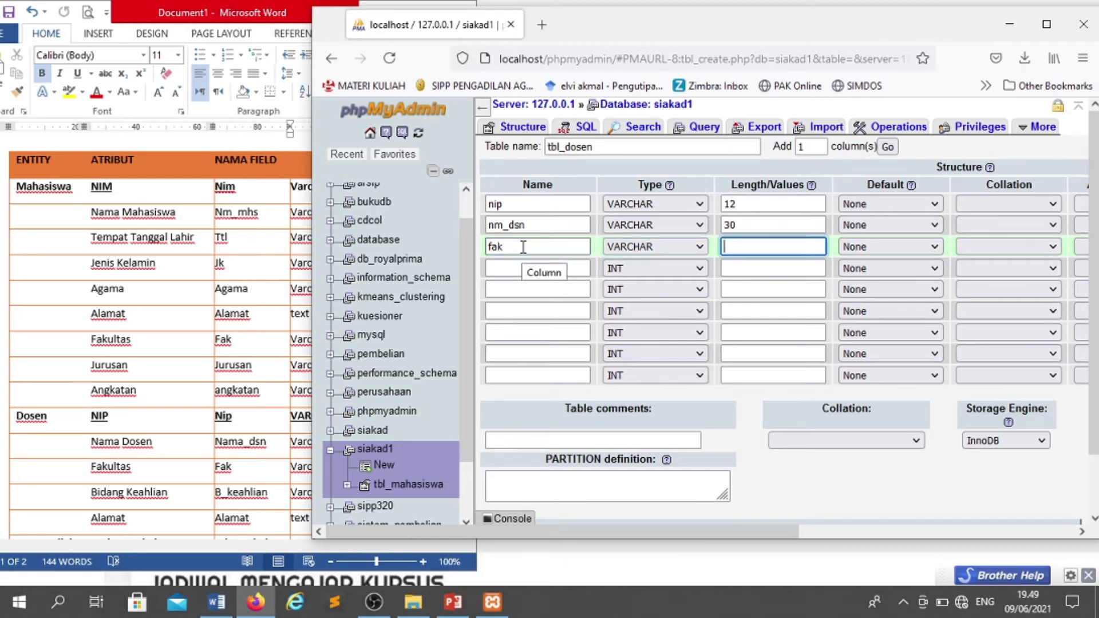
left_click_drag(771, 48, 817, 51)
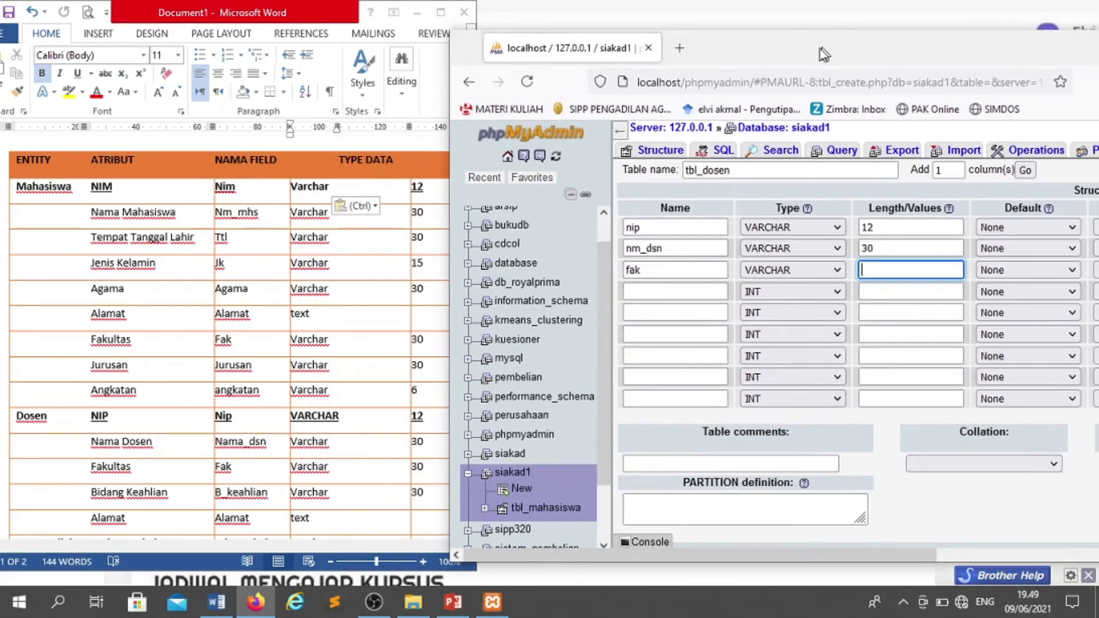
type("30")
- Add the b_keahlian column and alamat as TEXT, then save tbl_dosen
left_click(648, 293)
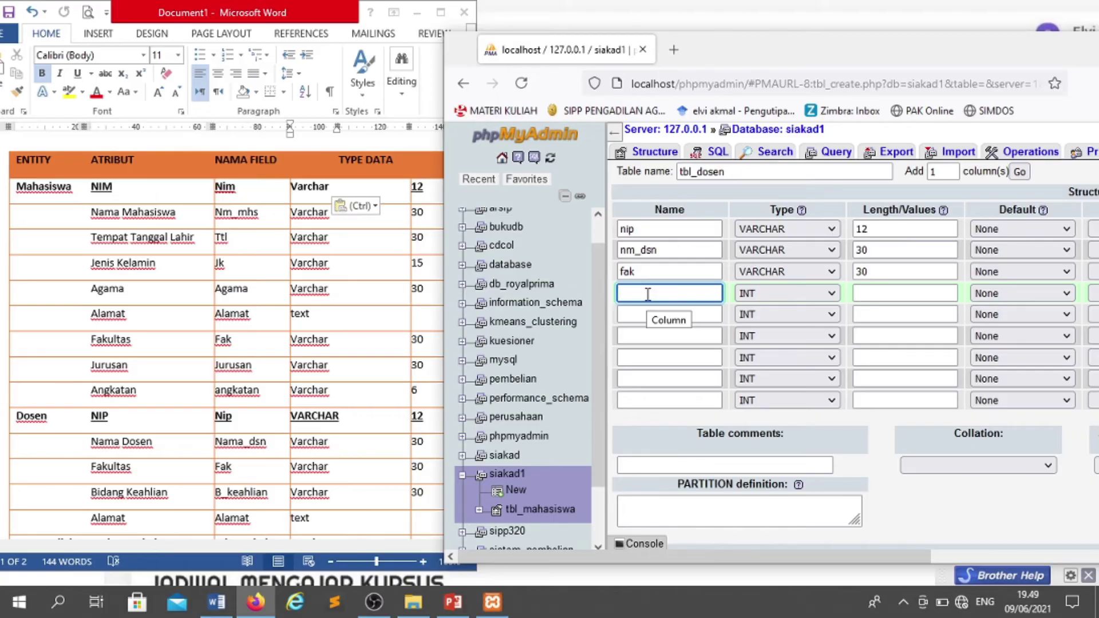
type("bida")
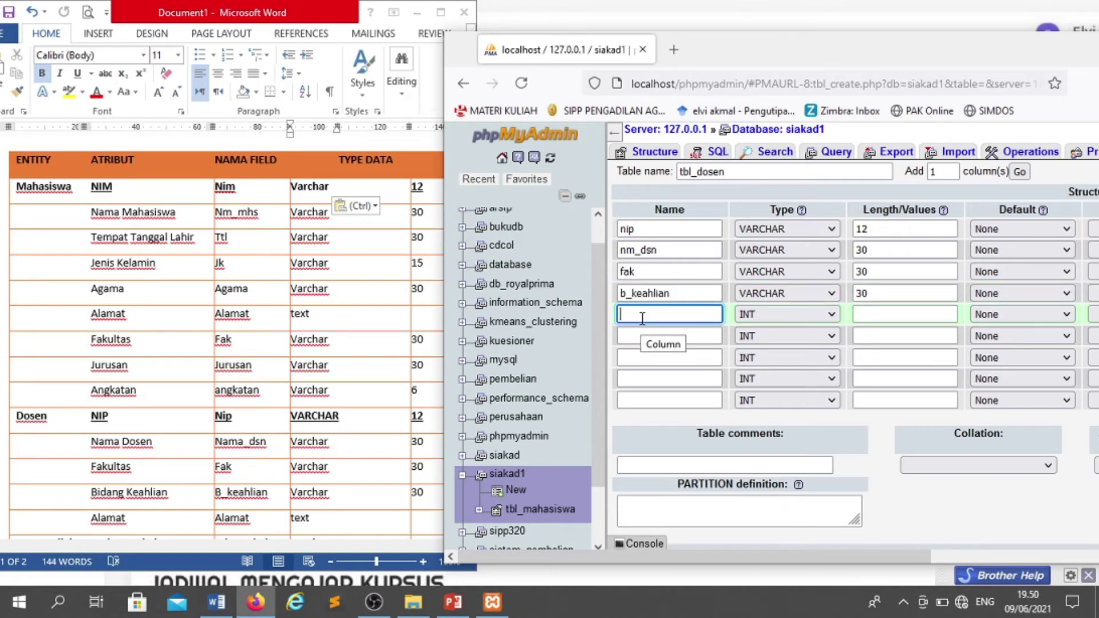
type("alamat")
key("Tab")
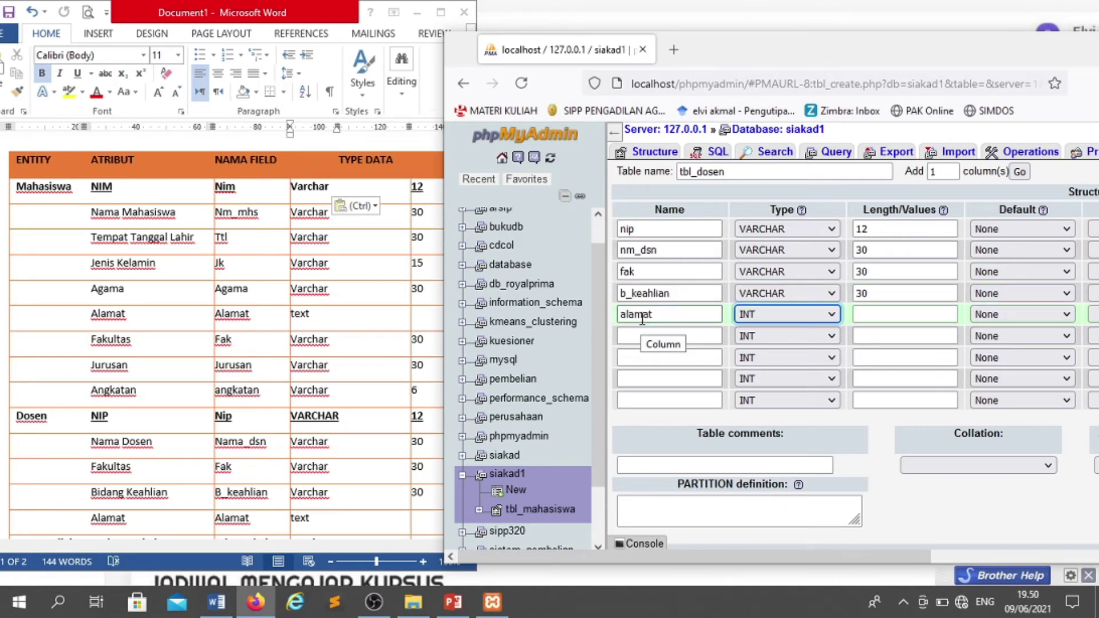
key("t")
key("Tab")
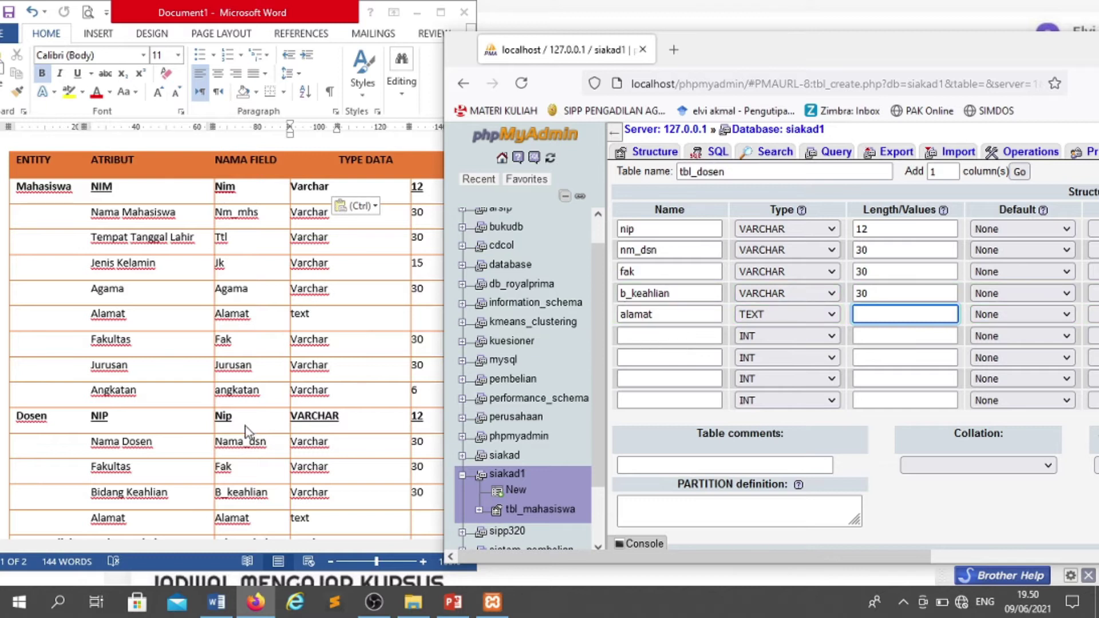
scroll(328, 448, "down", 2)
scroll(329, 448, "down", 1)
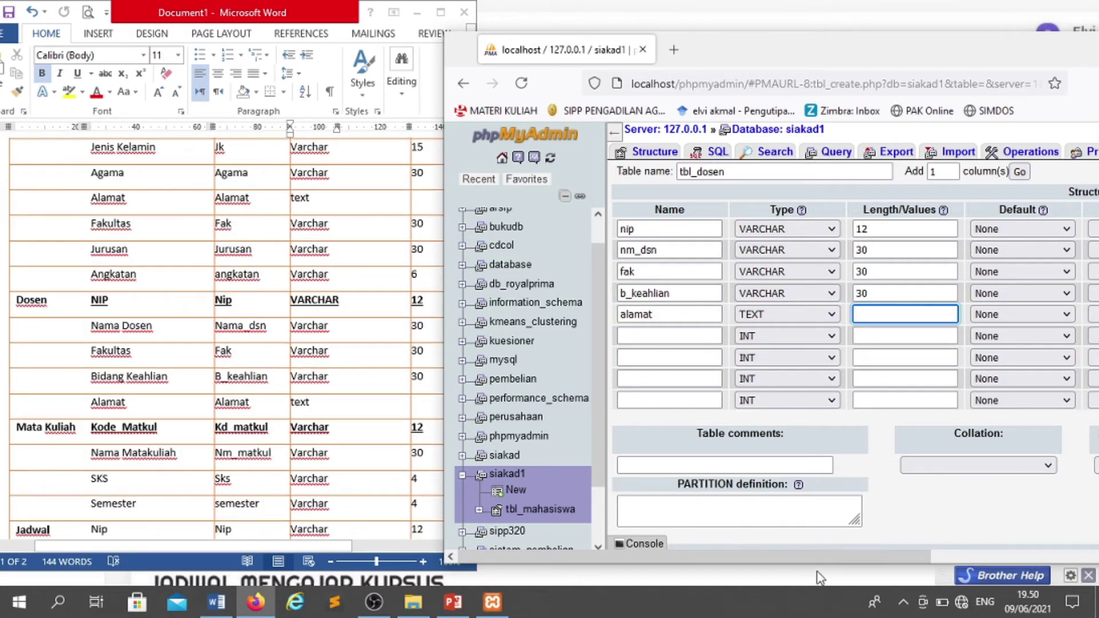
left_click_drag(808, 556, 939, 558)
scroll(897, 456, "down", 2)
left_click(1035, 496)
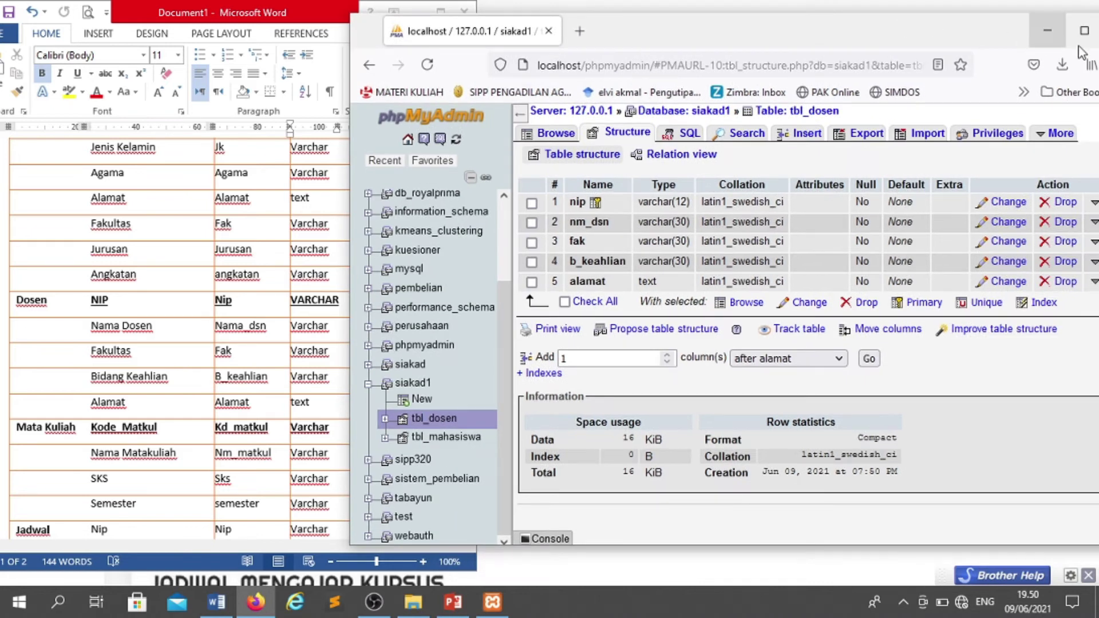
- Maximize the browser, review the Word design table, then start a new table under siakad1
left_click(1048, 18)
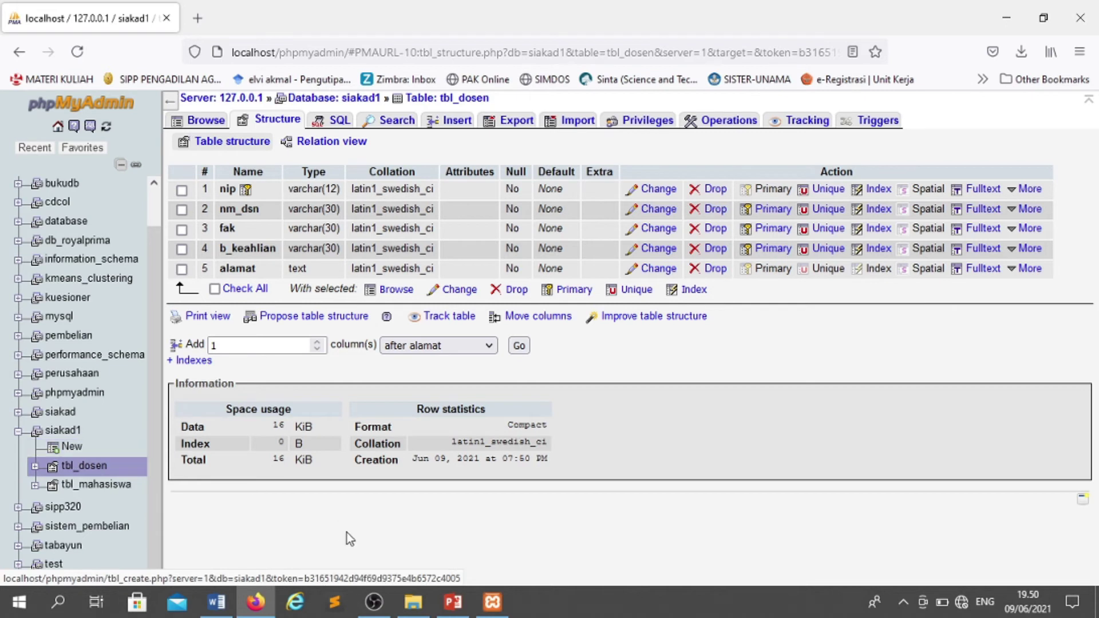
left_click(217, 602)
scroll(142, 415, "down", 1)
scroll(142, 414, "down", 5)
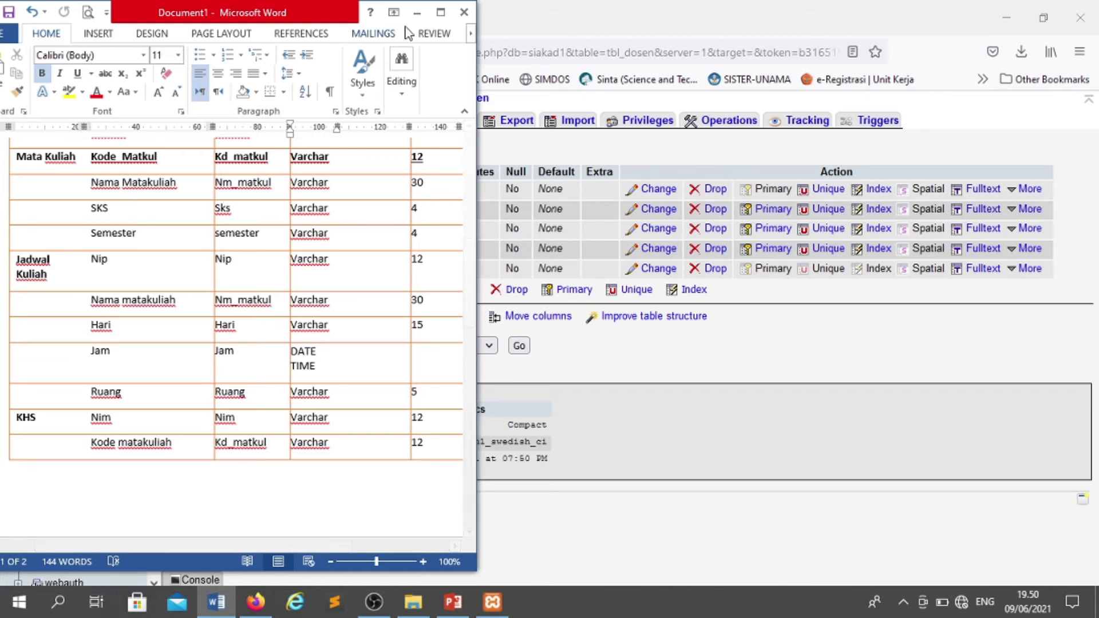
left_click(417, 12)
left_click(71, 451)
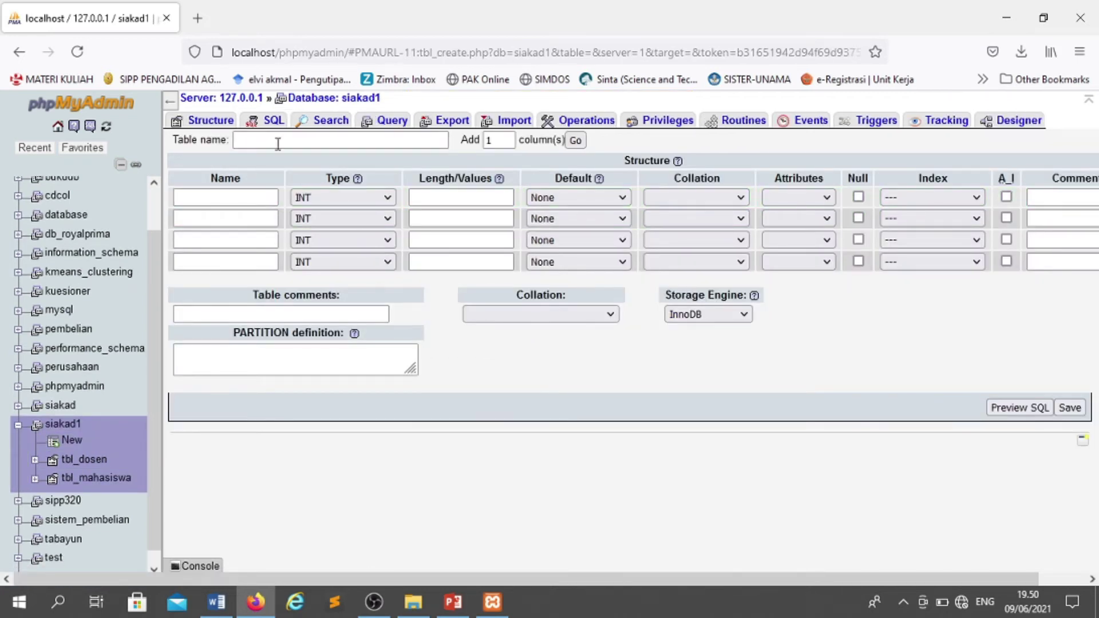
- Name the table tbl_matakuliah, add four more column rows, and bring up the Word field list
left_click(277, 143)
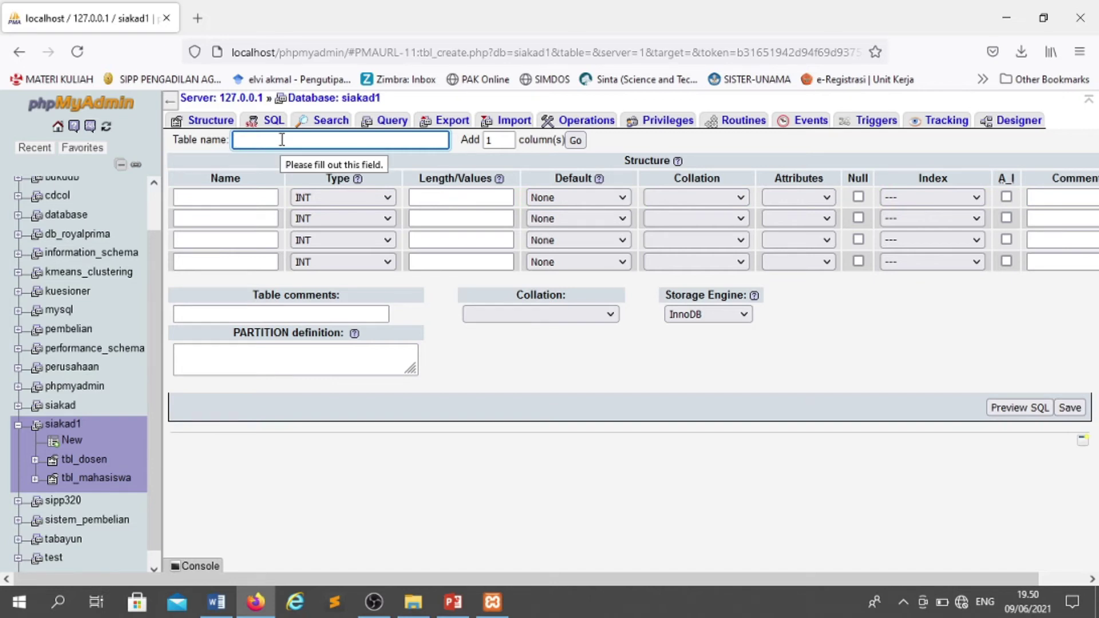
type("t")
type("bl_mat")
type("akuloa")
type("iah")
key("Tab")
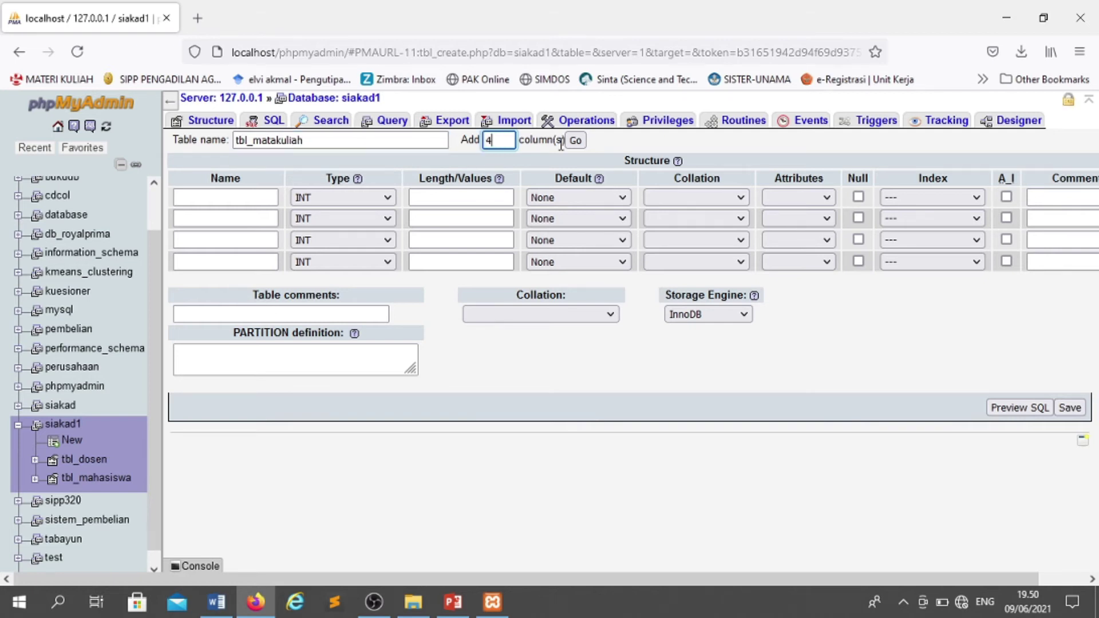
left_click(575, 140)
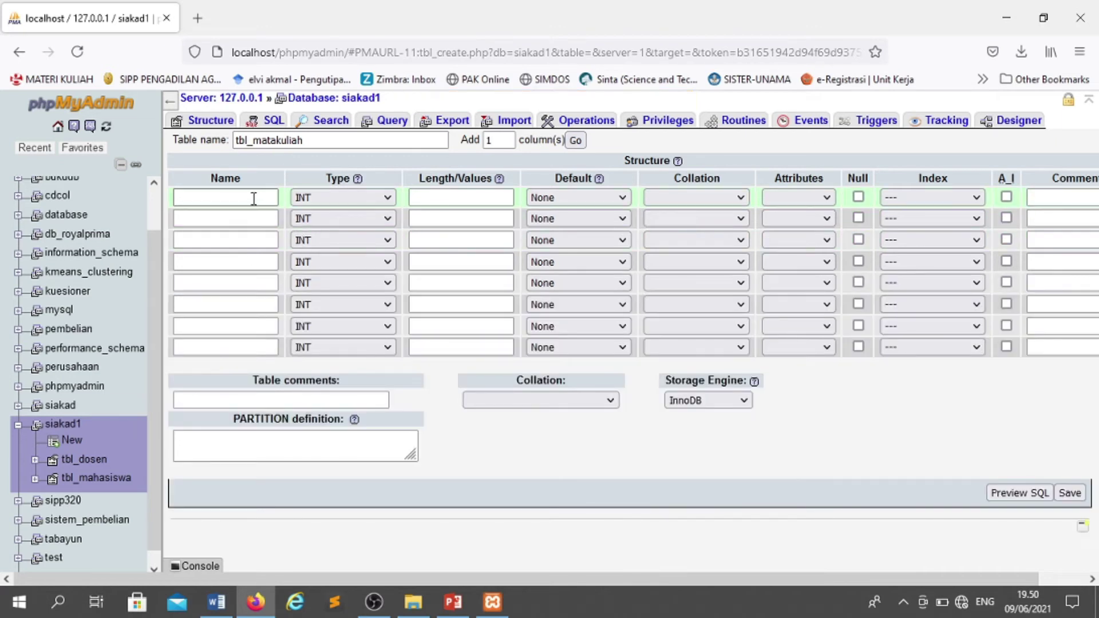
left_click(1043, 17)
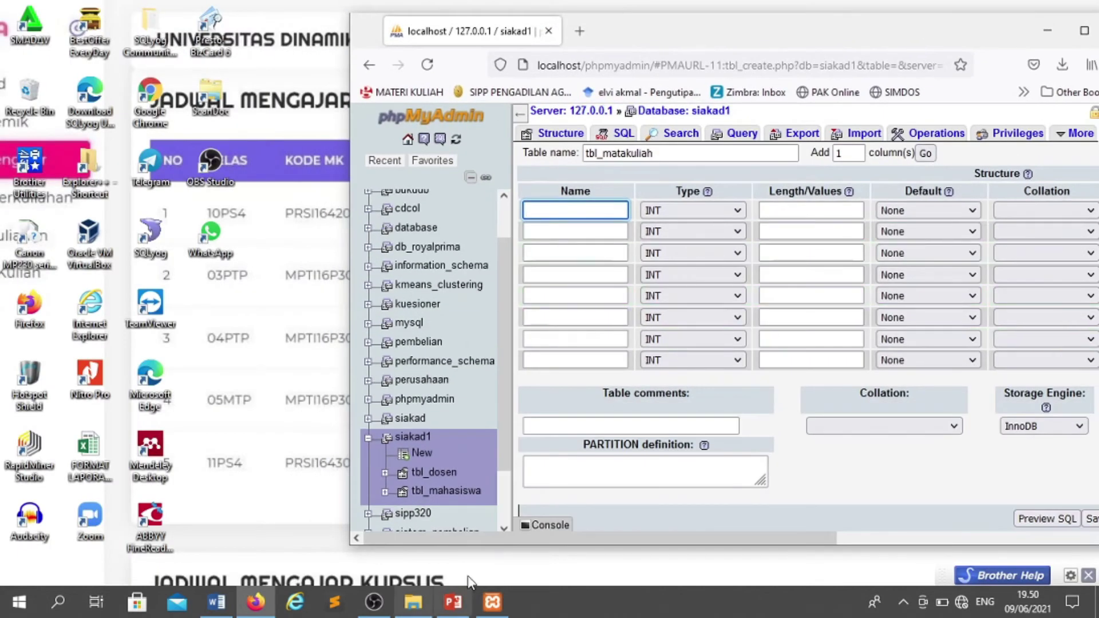
left_click(216, 602)
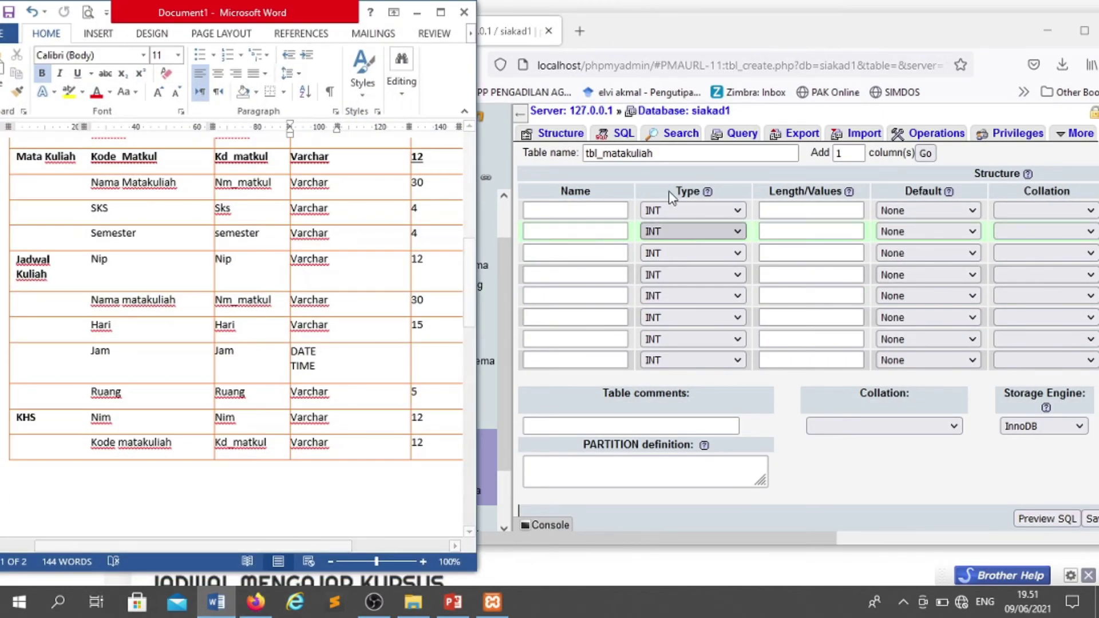
- Place the browser beside Word and add kd_matkul as VARCHAR(12) primary key
left_click_drag(762, 36, 736, 26)
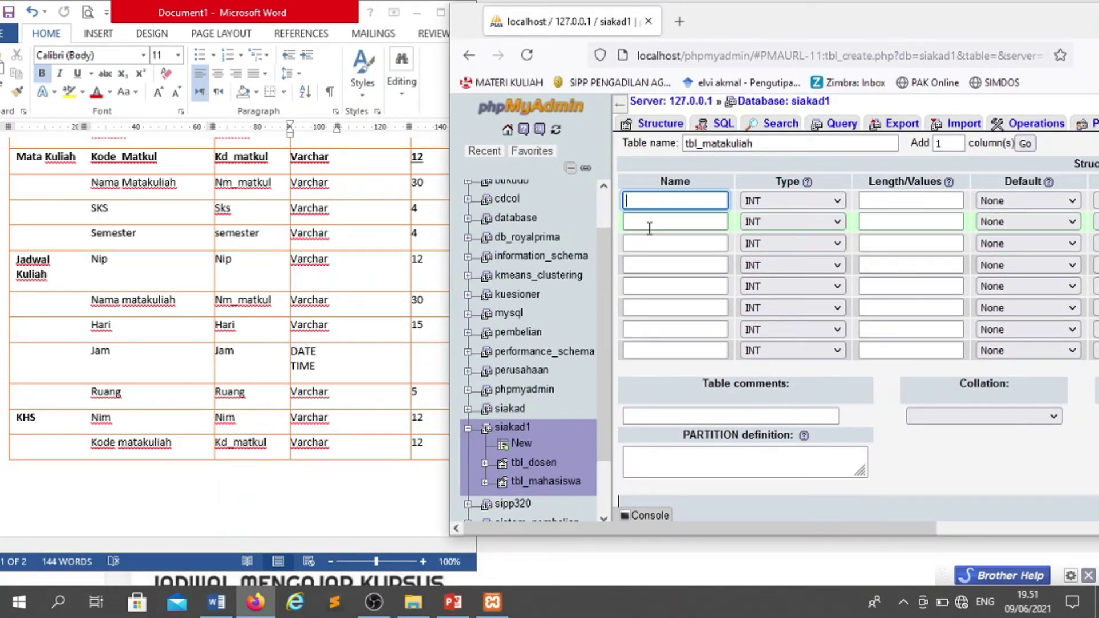
type("kd")
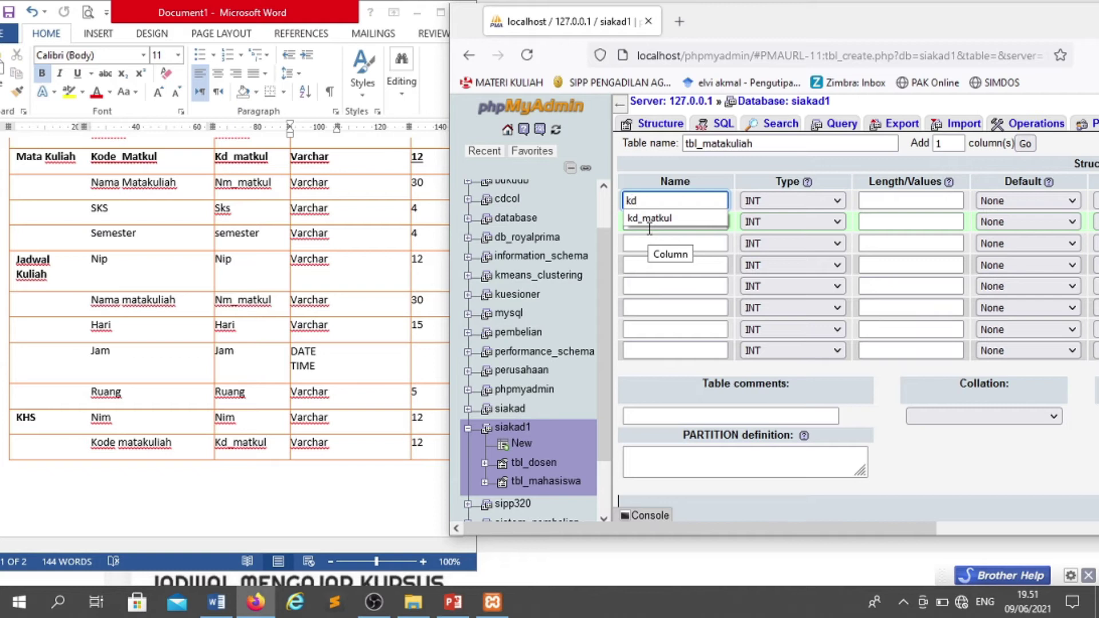
type("_")
key("Down")
key("Return")
key("Tab")
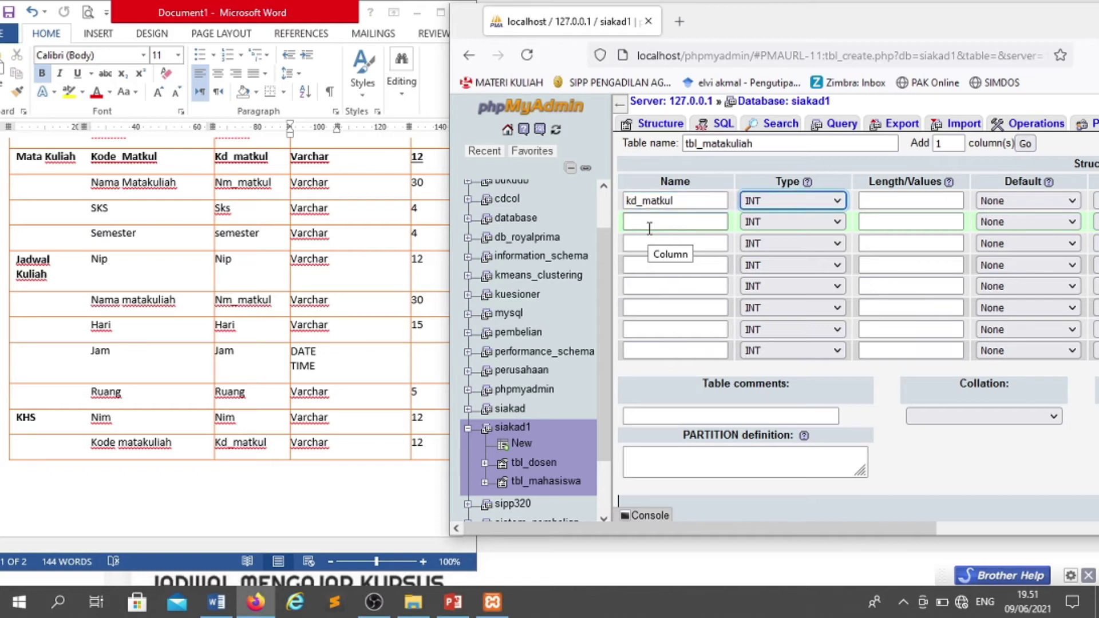
key("v")
key("Tab")
type("12")
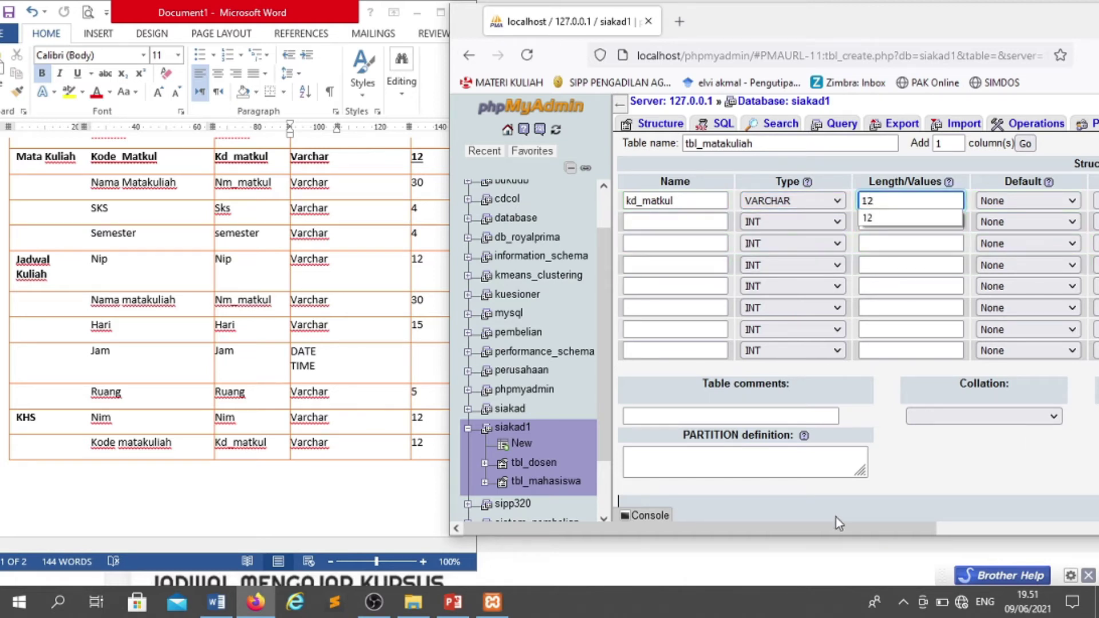
left_click_drag(836, 527, 1077, 510)
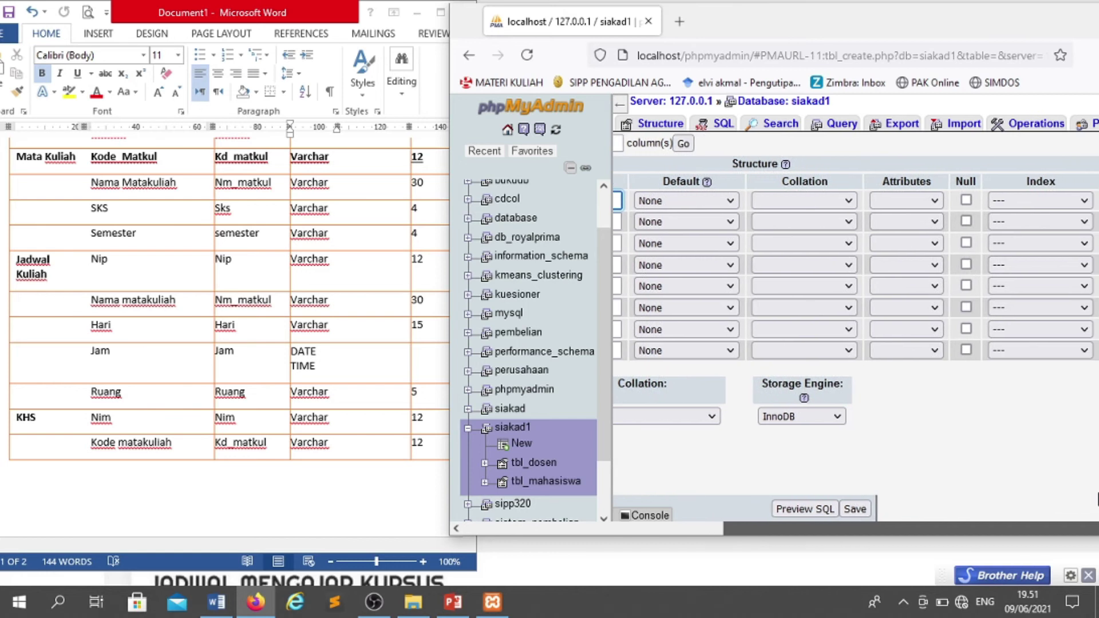
left_click(1014, 202)
left_click(1024, 227)
- Add nm_matkul as VARCHAR(30) and sks as VARCHAR(4)
left_click(683, 223)
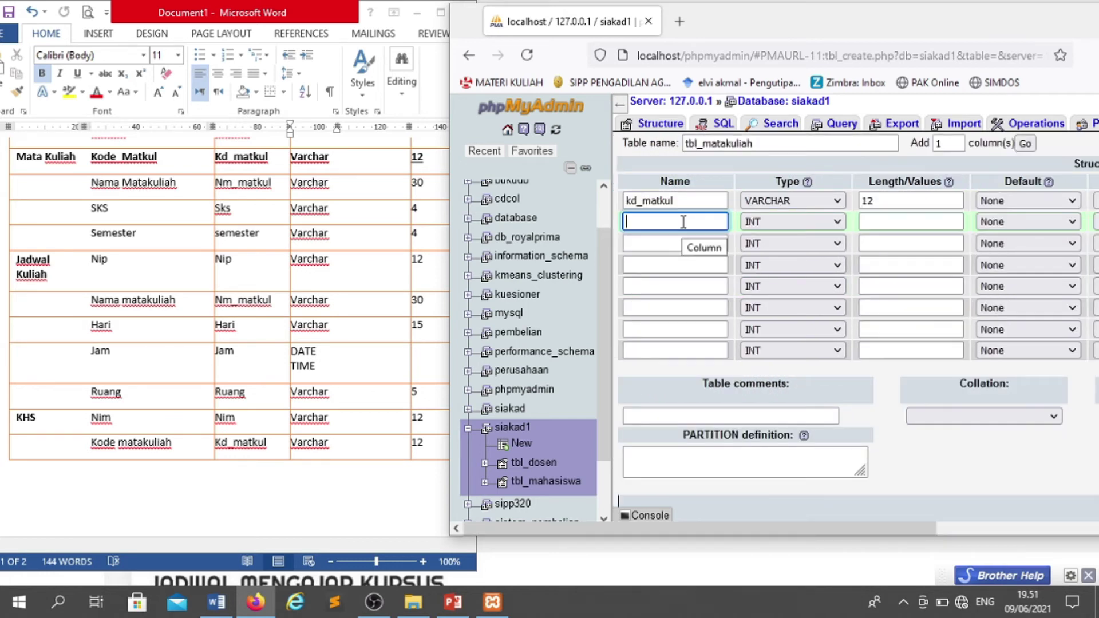
type("nm")
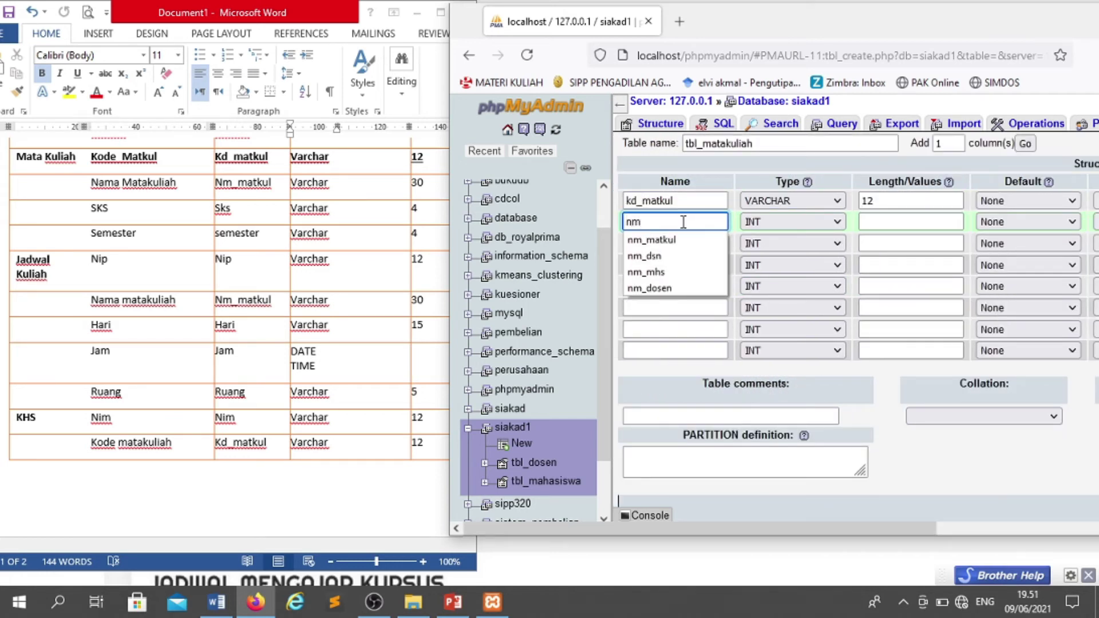
key("Down")
key("Return")
key("Tab")
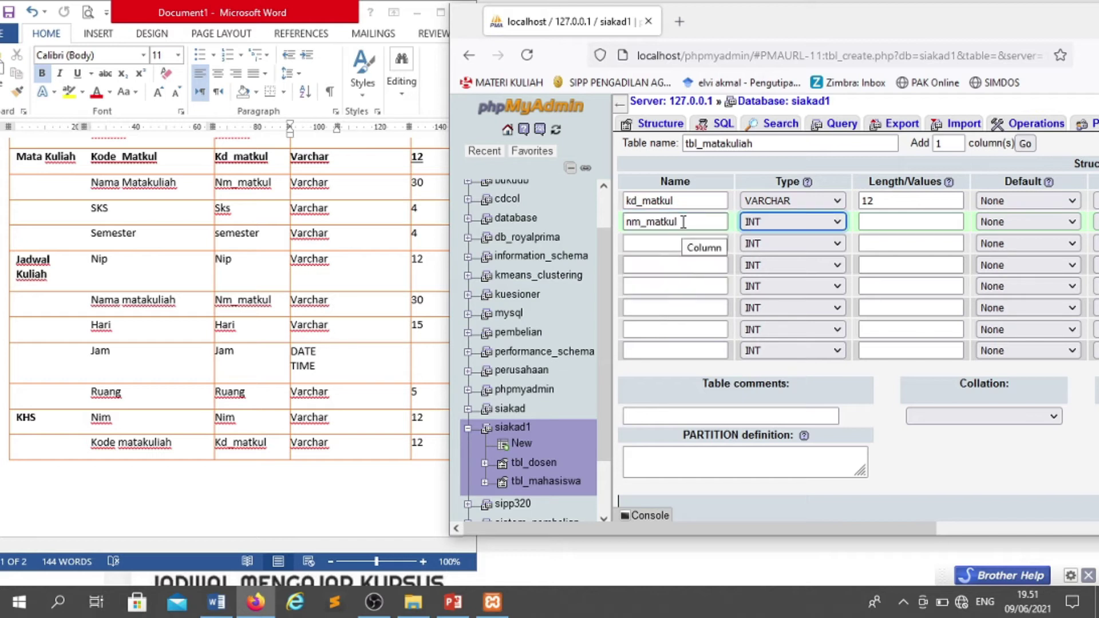
key("v")
key("Tab")
type("30")
left_click(682, 239)
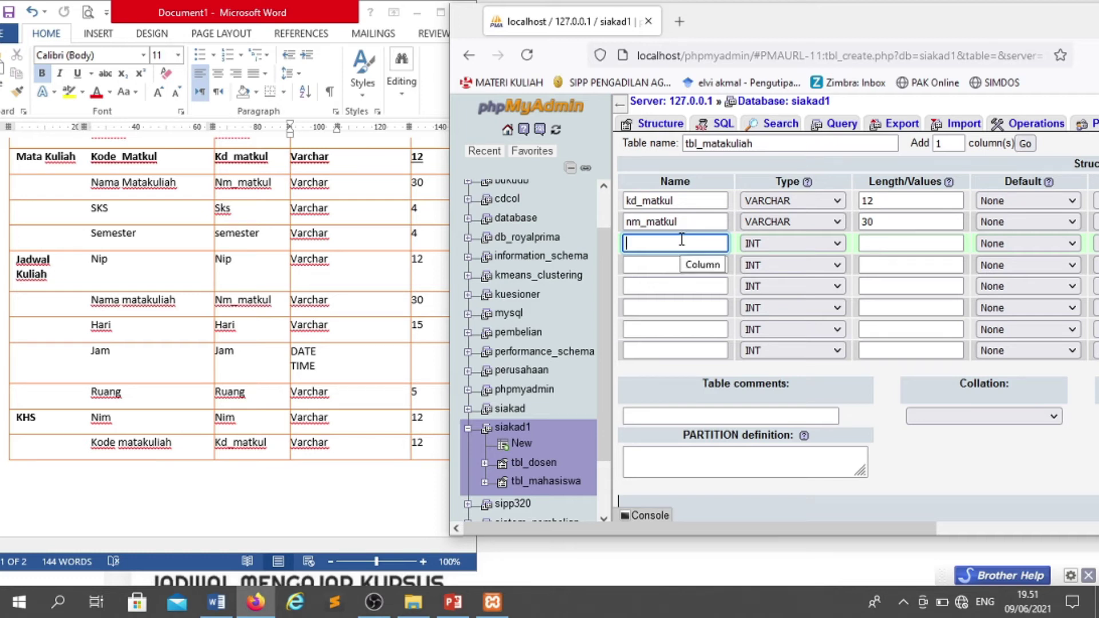
type("sks")
key("Tab")
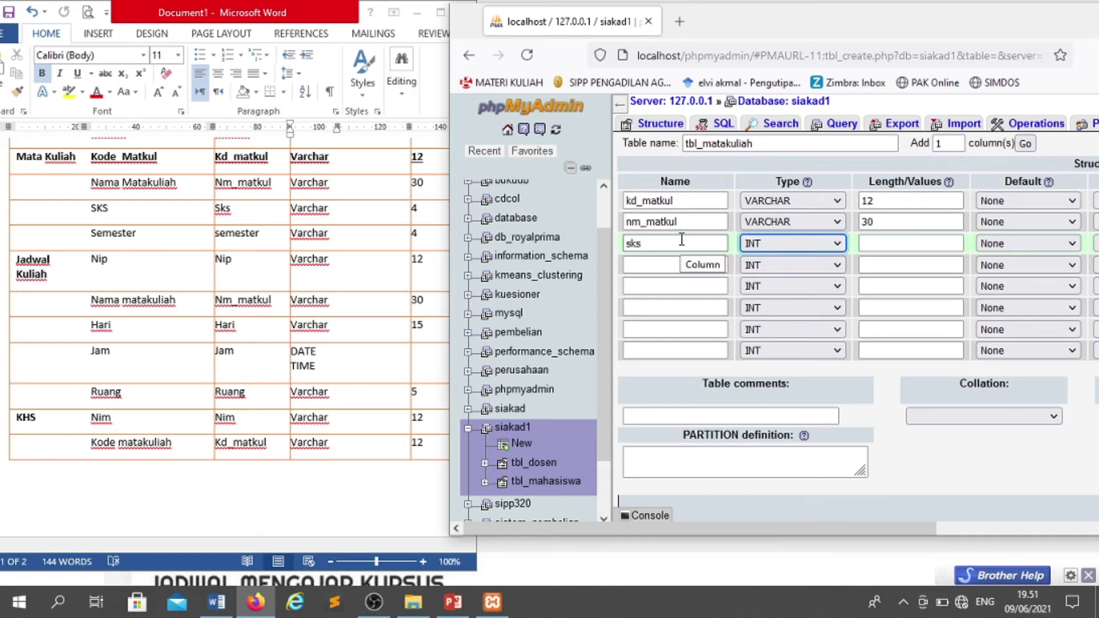
key("v")
key("Tab")
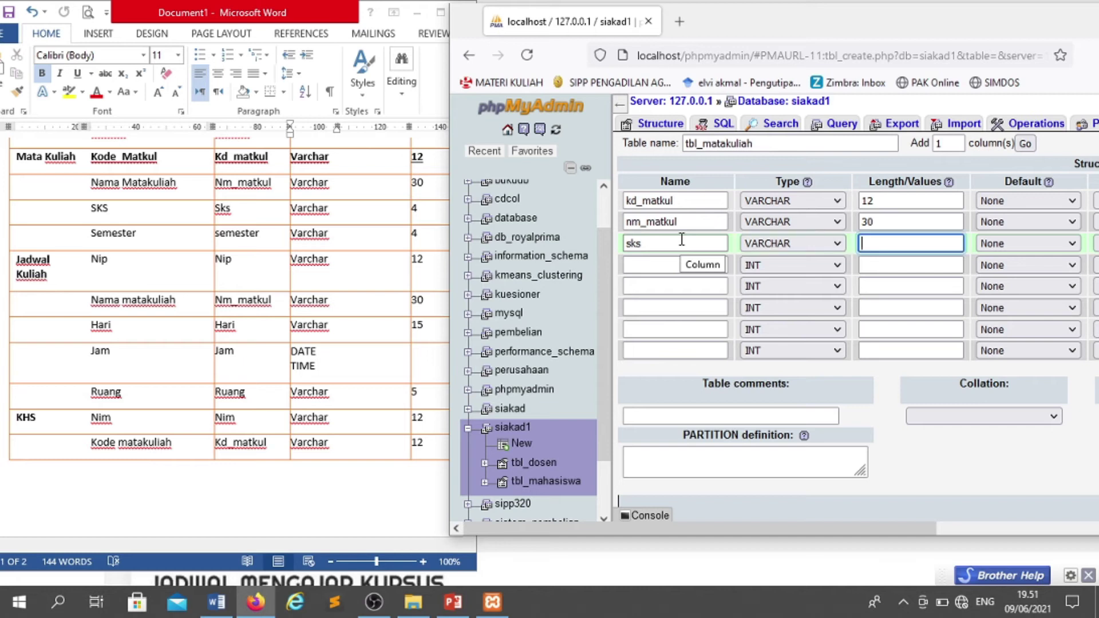
type("4")
- Add semester as VARCHAR(4), correcting a mistyped length of 12, and save tbl_matakuliah
left_click(683, 264)
type("semes")
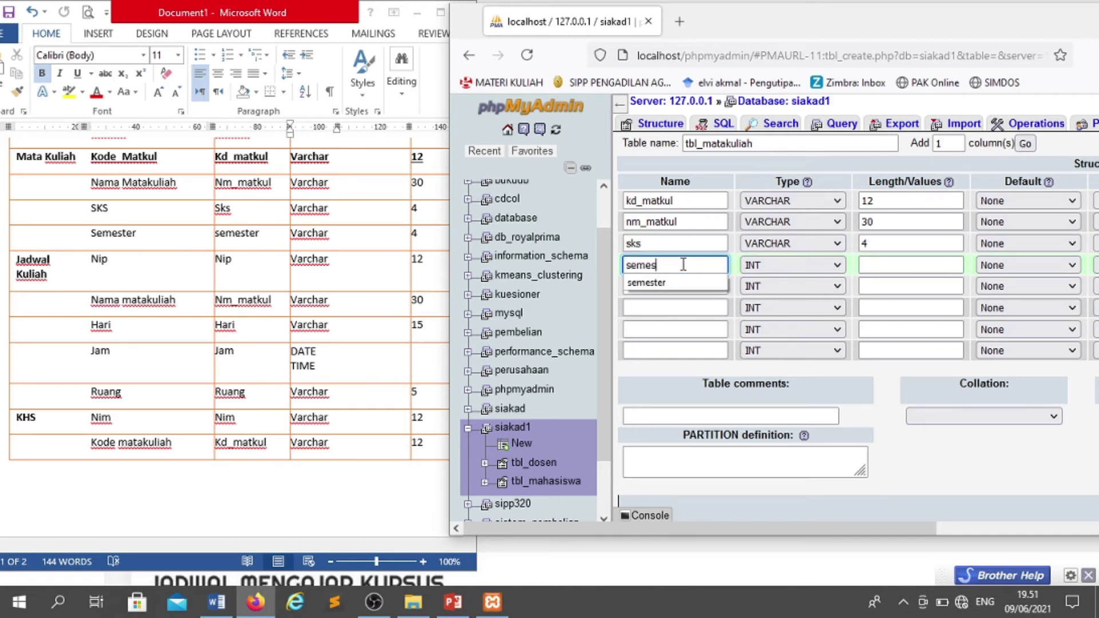
type("ter")
key("Tab")
key("v")
key("Tab")
type("12")
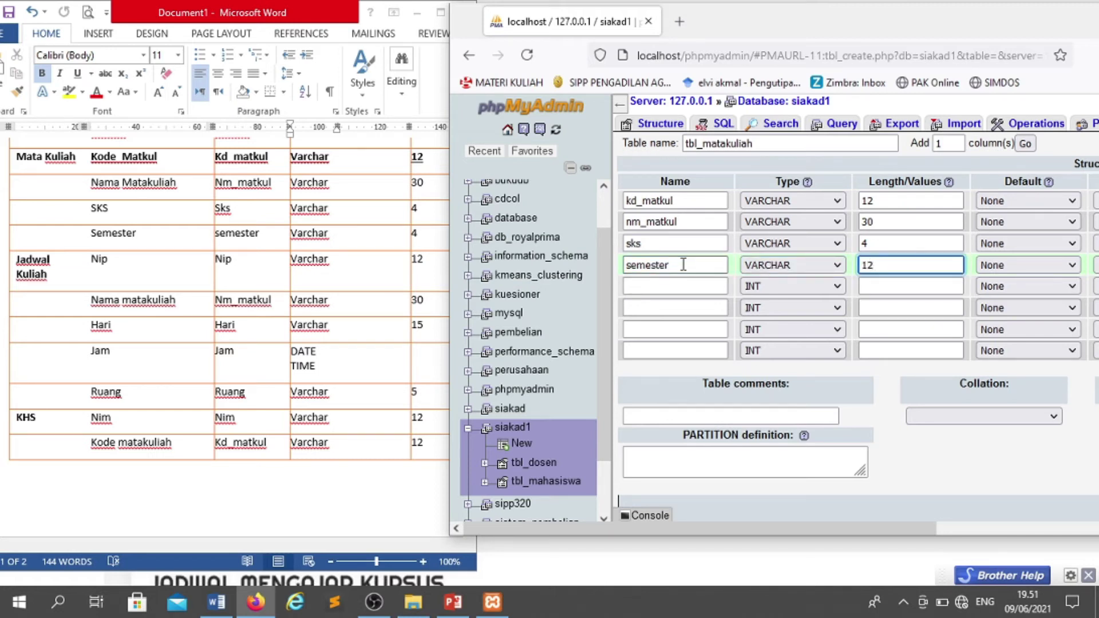
key("BackSpace")
key("BackSpace")
type("4")
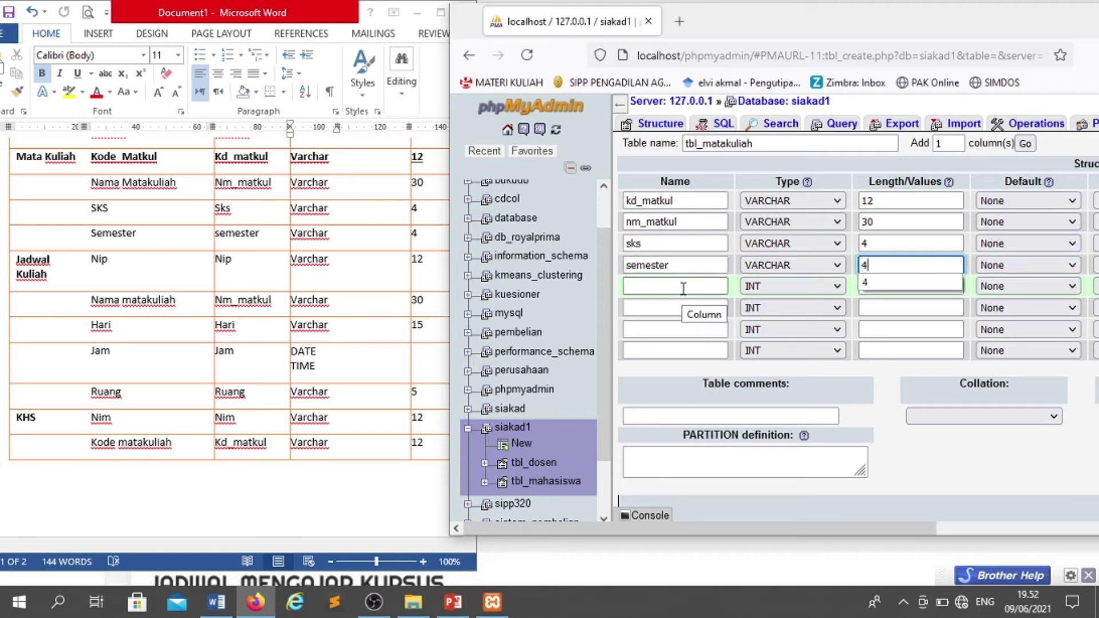
left_click_drag(856, 535, 1049, 519)
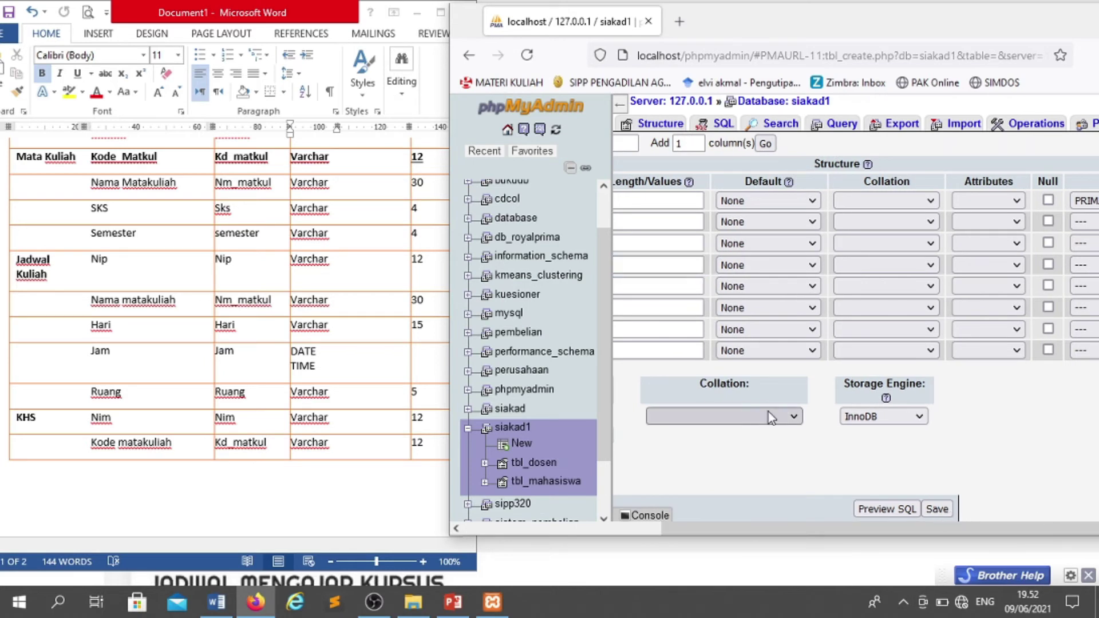
left_click(937, 510)
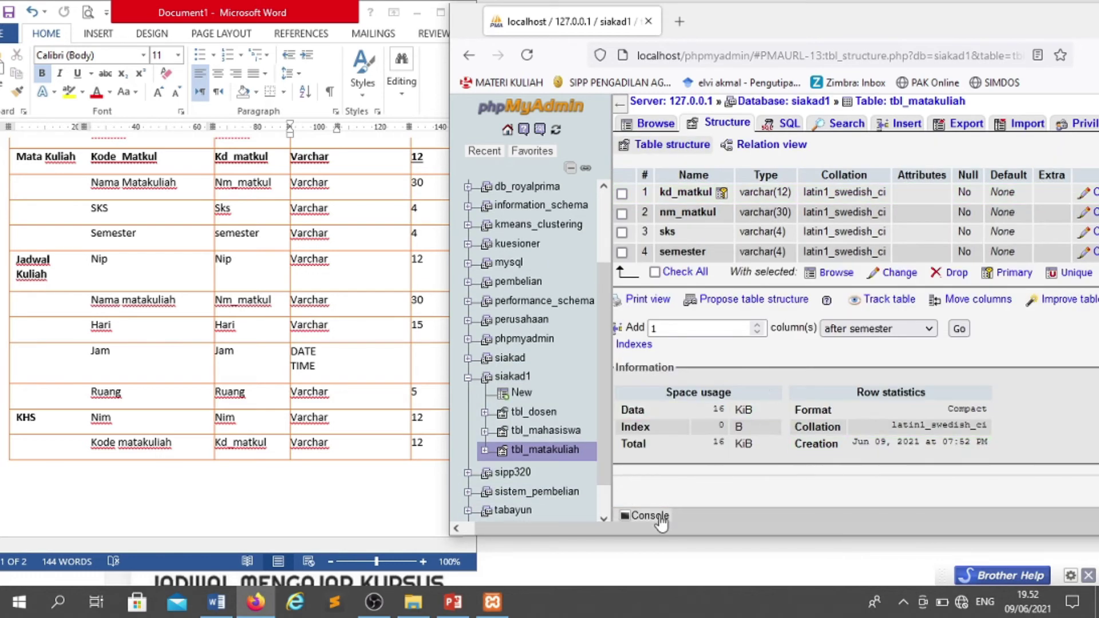
- Start a new siakad1 table named tbl_jadwal with five extra column rows added
left_click(526, 395)
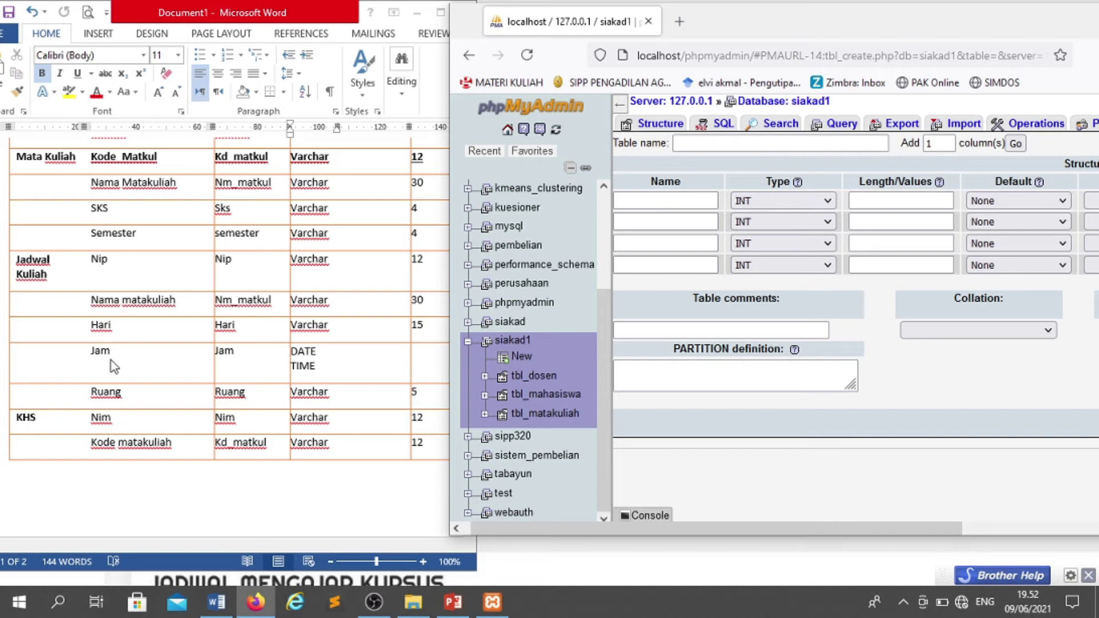
left_click(689, 143)
type("tbl")
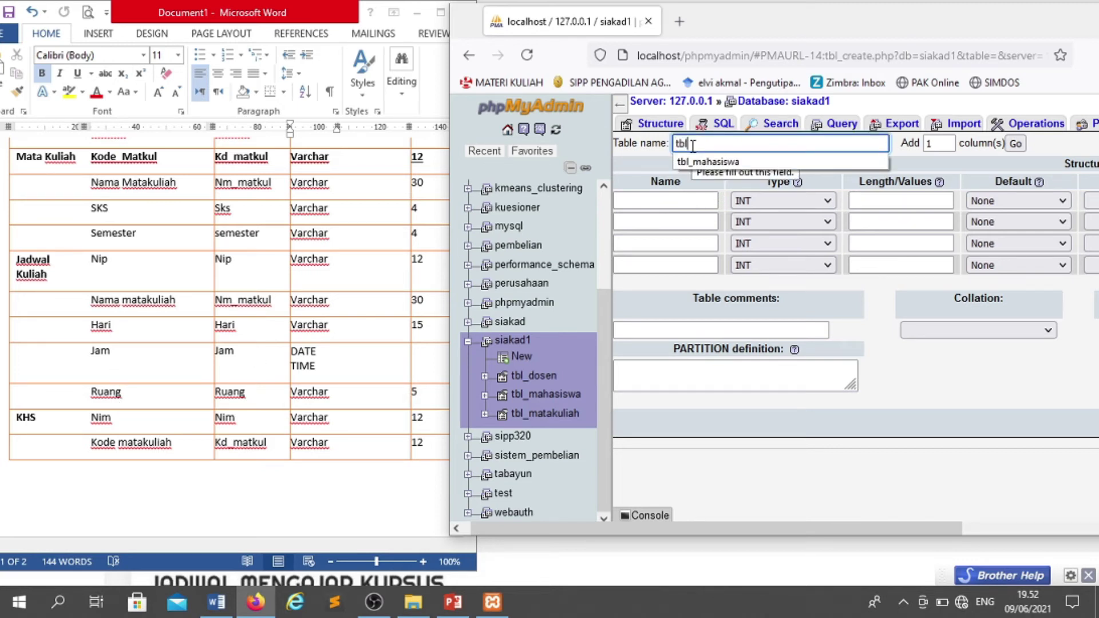
type("_jadwal")
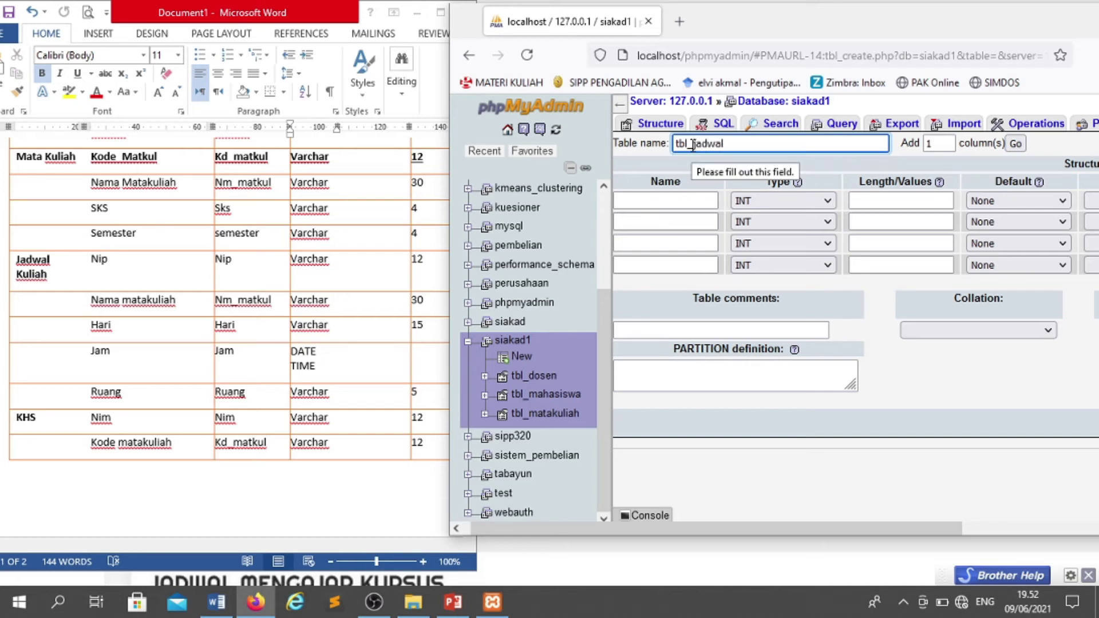
key("Tab")
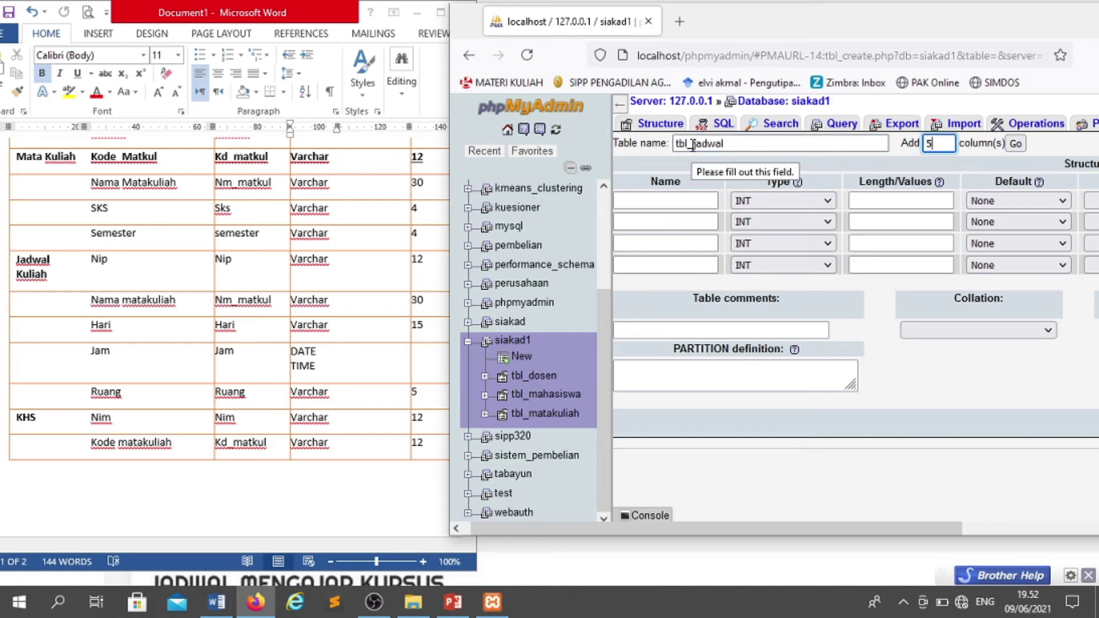
type("5")
left_click(1016, 144)
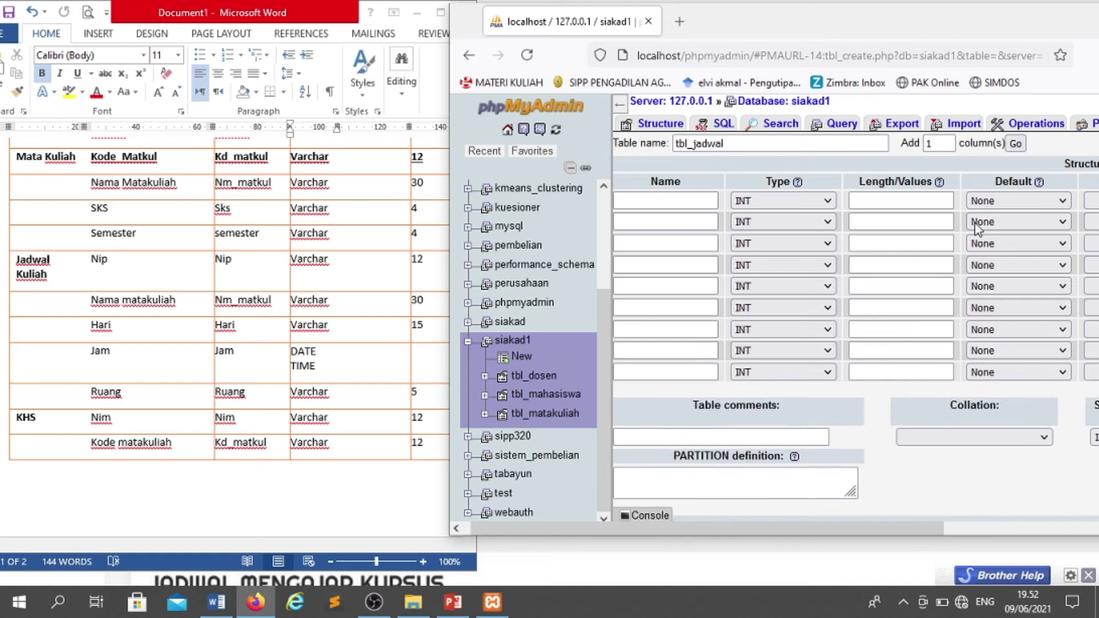
left_click_drag(760, 527, 751, 527)
- Define the first column nip as VARCHAR(12)
left_click(685, 208)
type("nip")
key("Tab")
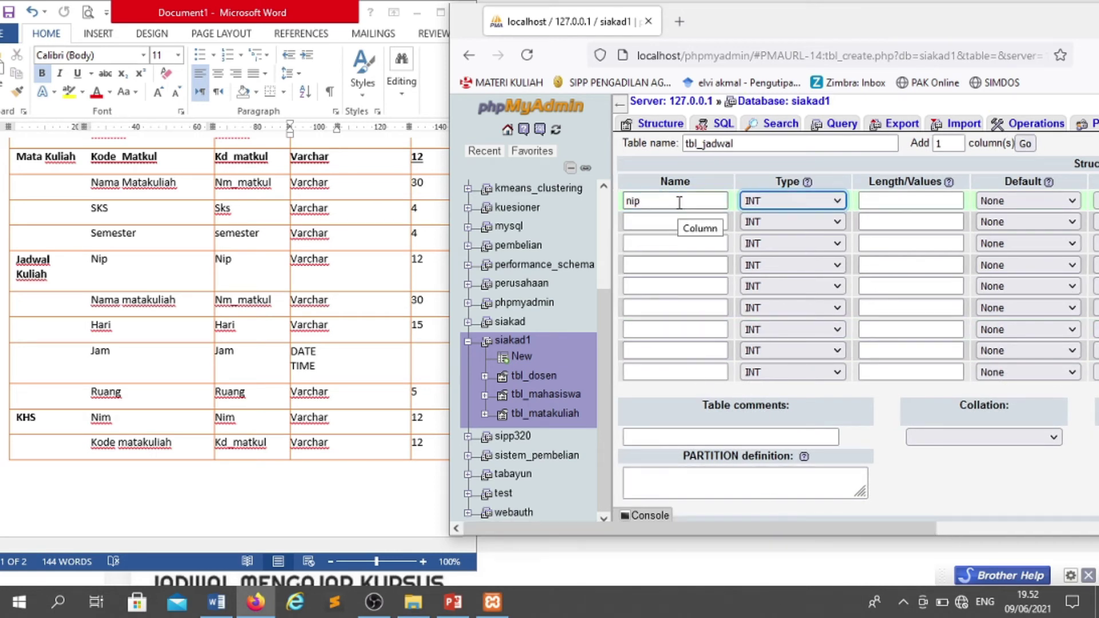
key("v")
key("Tab")
type("12")
- Define the second column nm_matkul as VARCHAR(30)
left_click(631, 223)
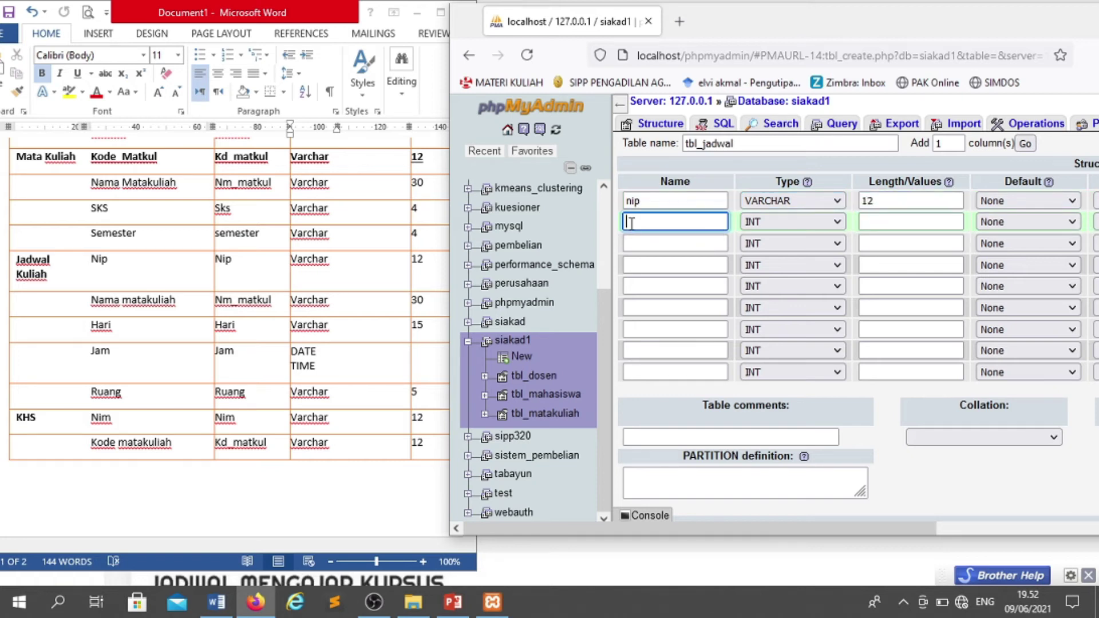
type("nm")
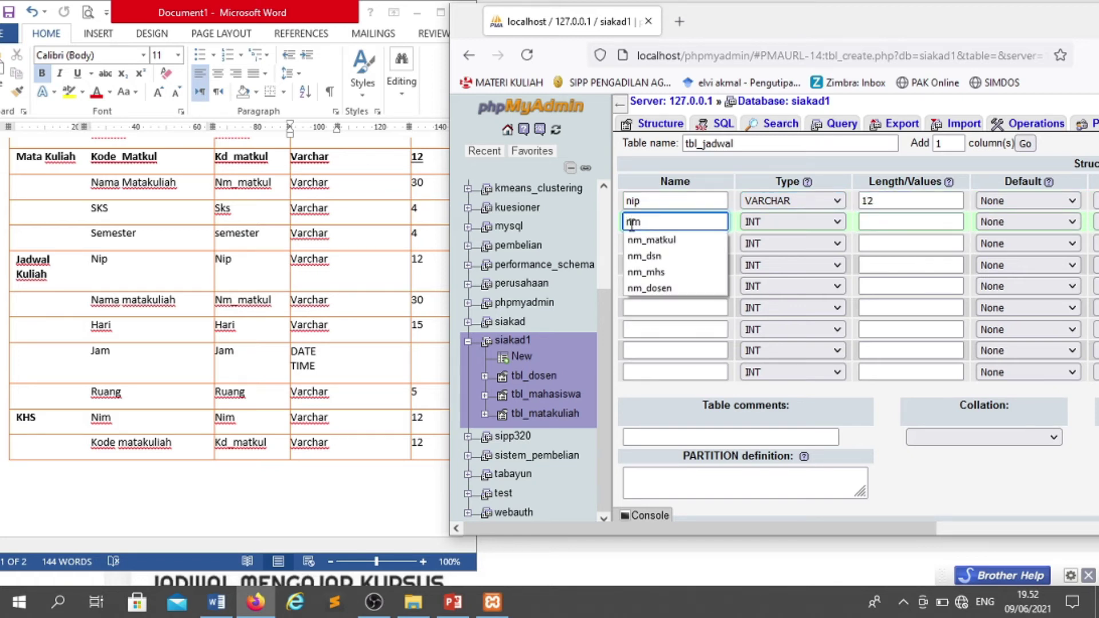
key("Down")
key("Tab")
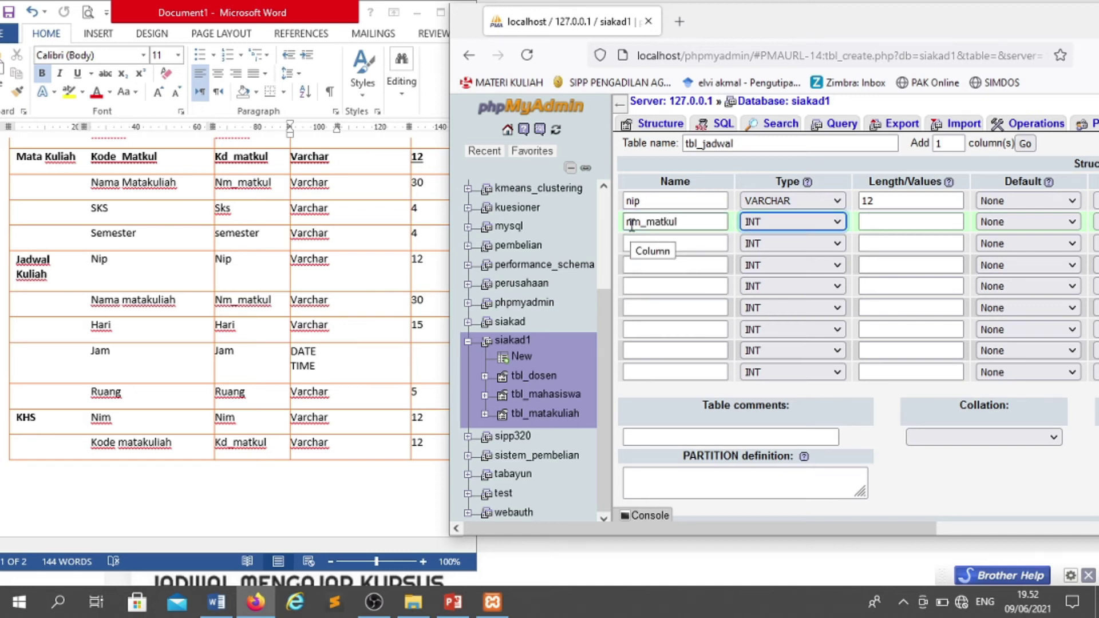
key("Tab")
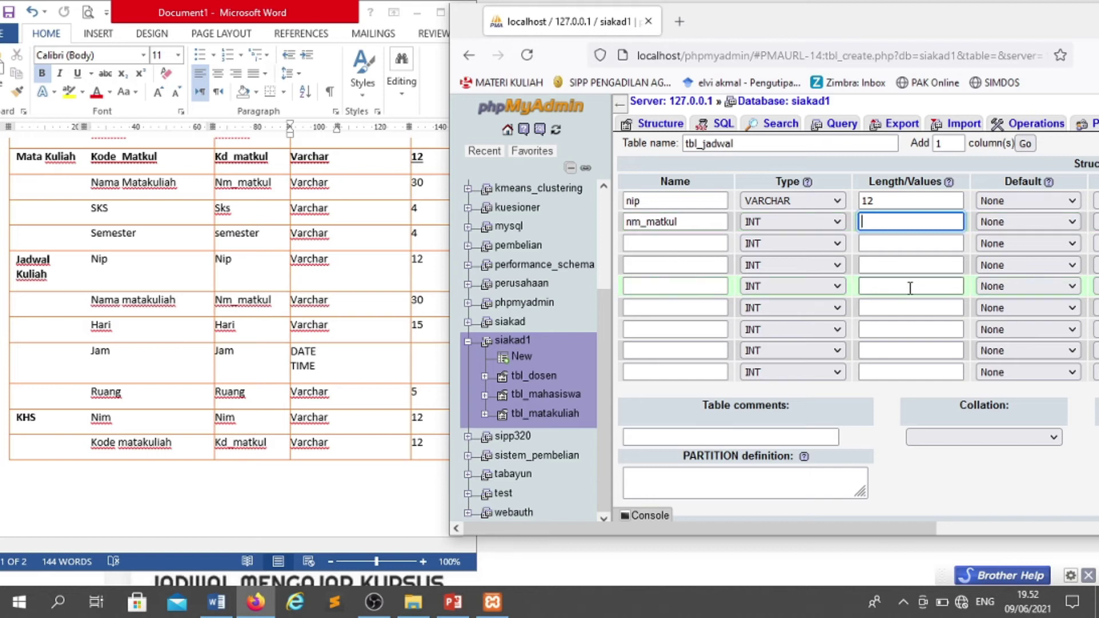
left_click(751, 221)
key("Down")
key("Return")
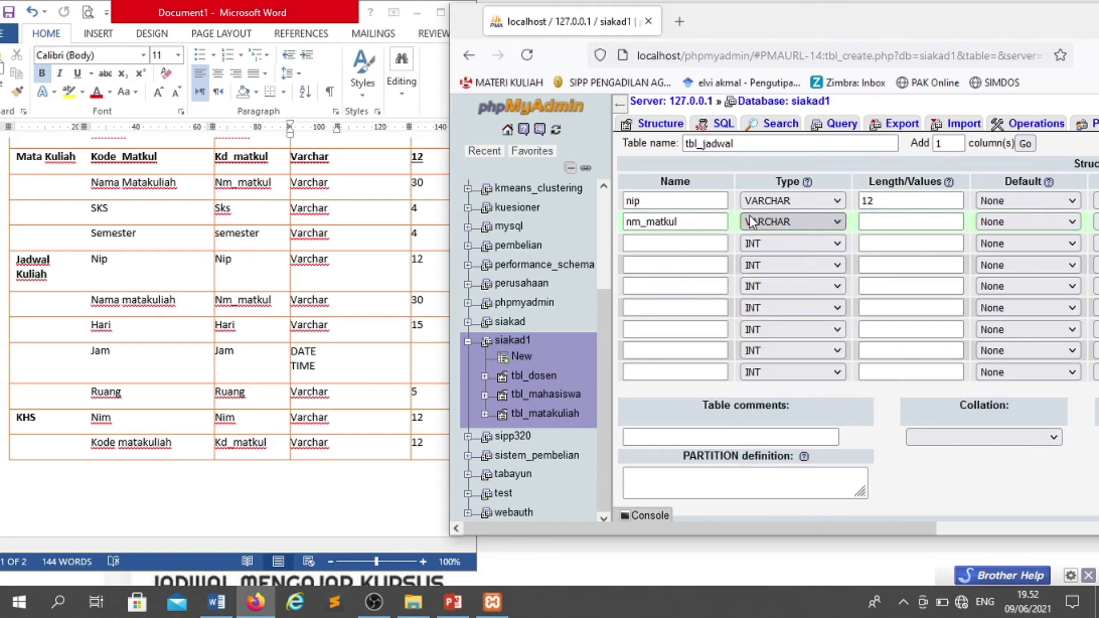
left_click(912, 222)
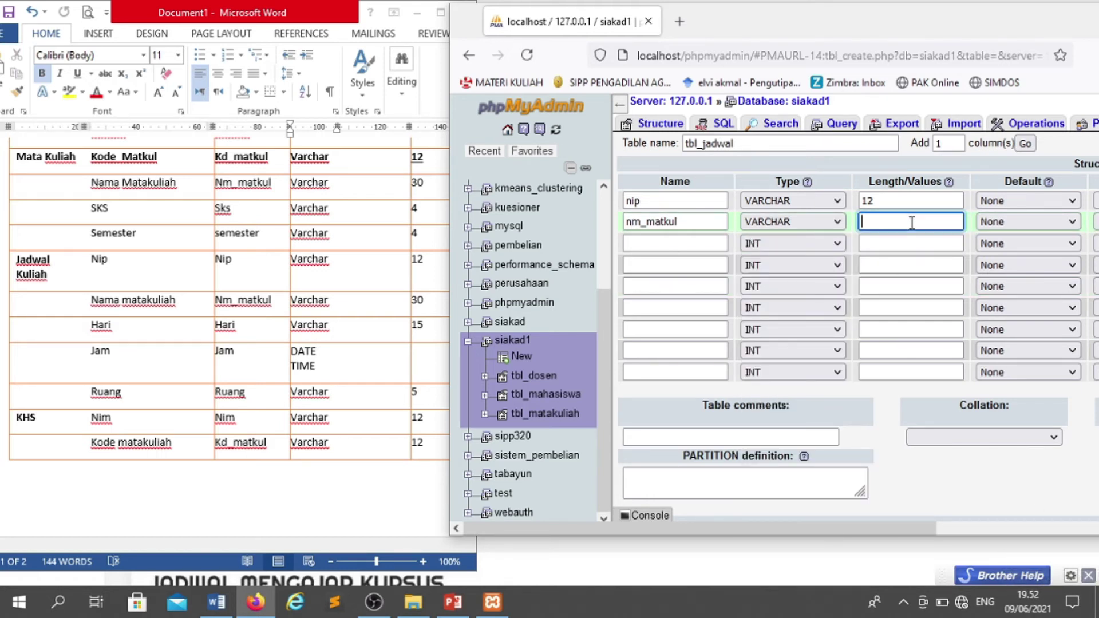
type("30")
- Add hari as VARCHAR(15) and jam as DATE
left_click(715, 243)
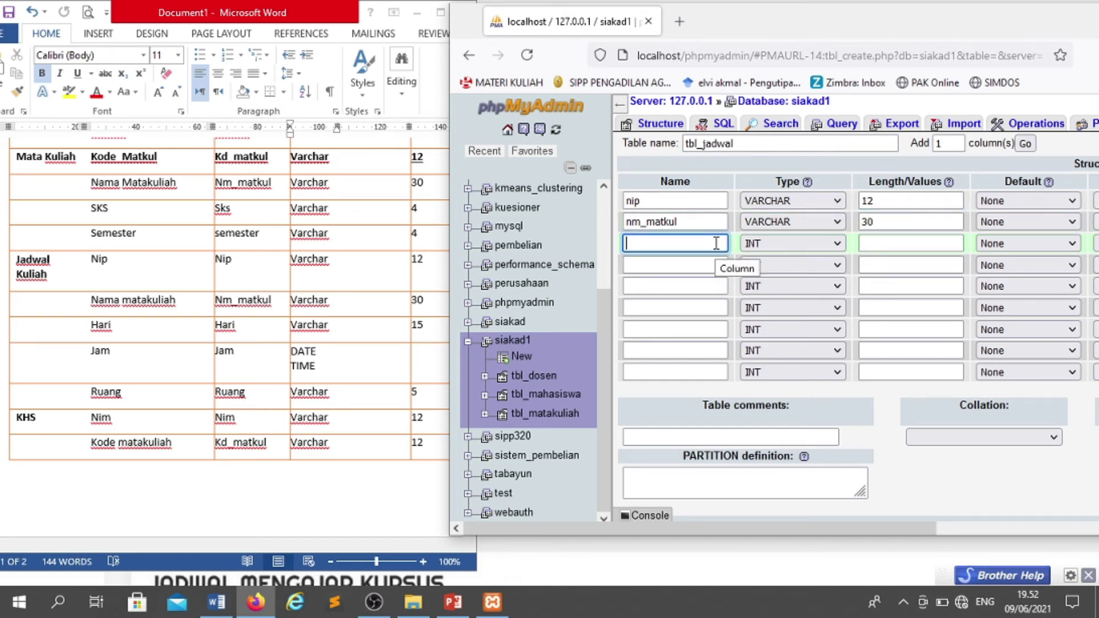
type("hari")
key("Tab")
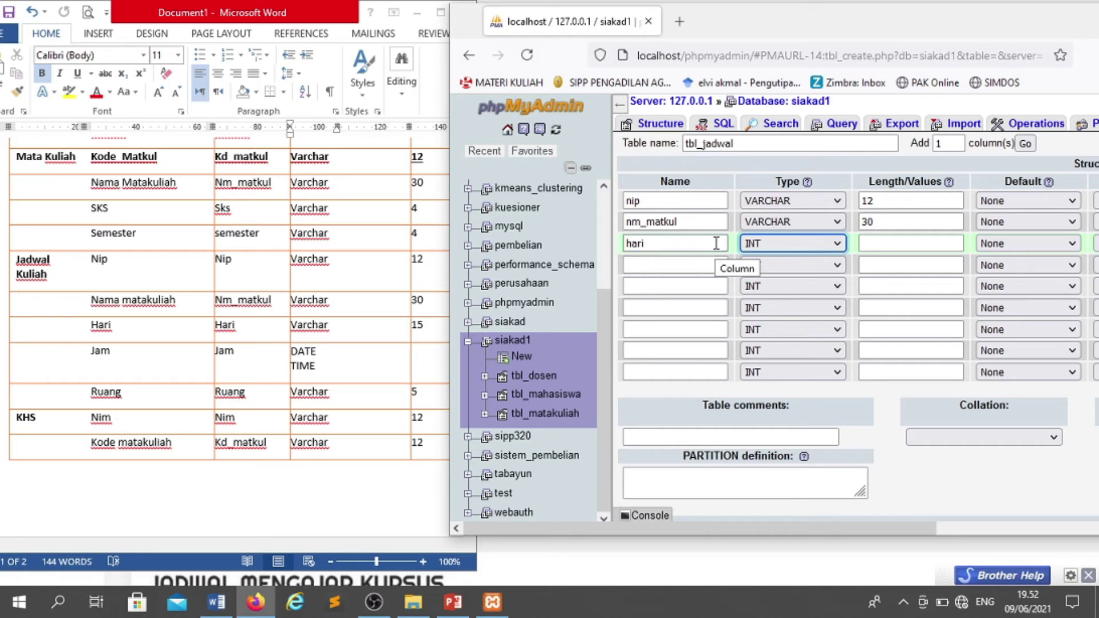
key("v")
key("Tab")
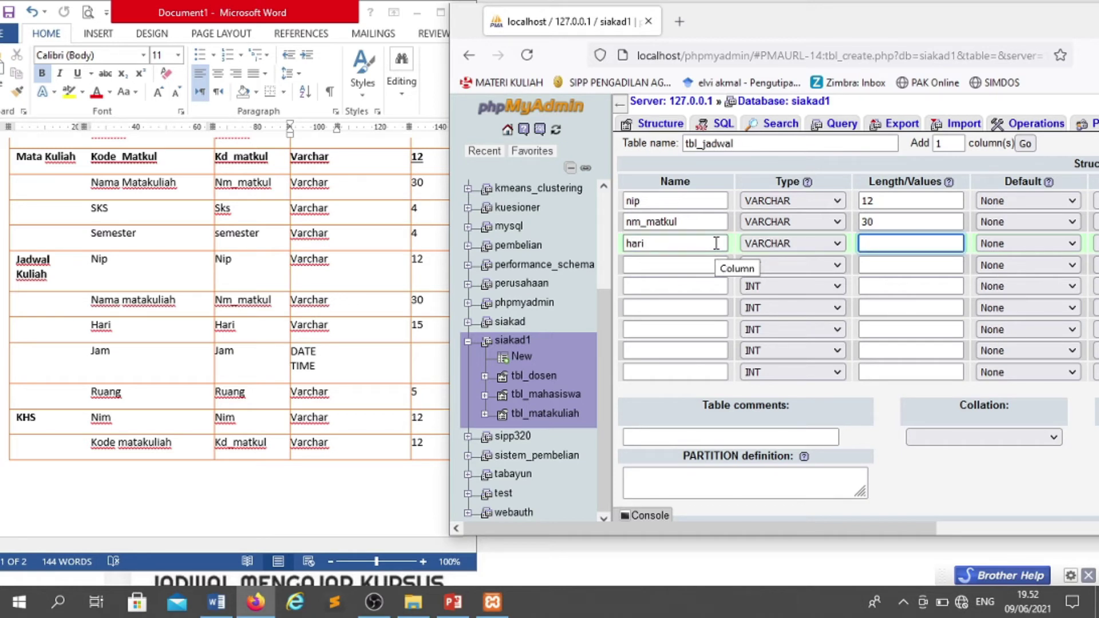
type("15")
left_click(668, 274)
type("ruang")
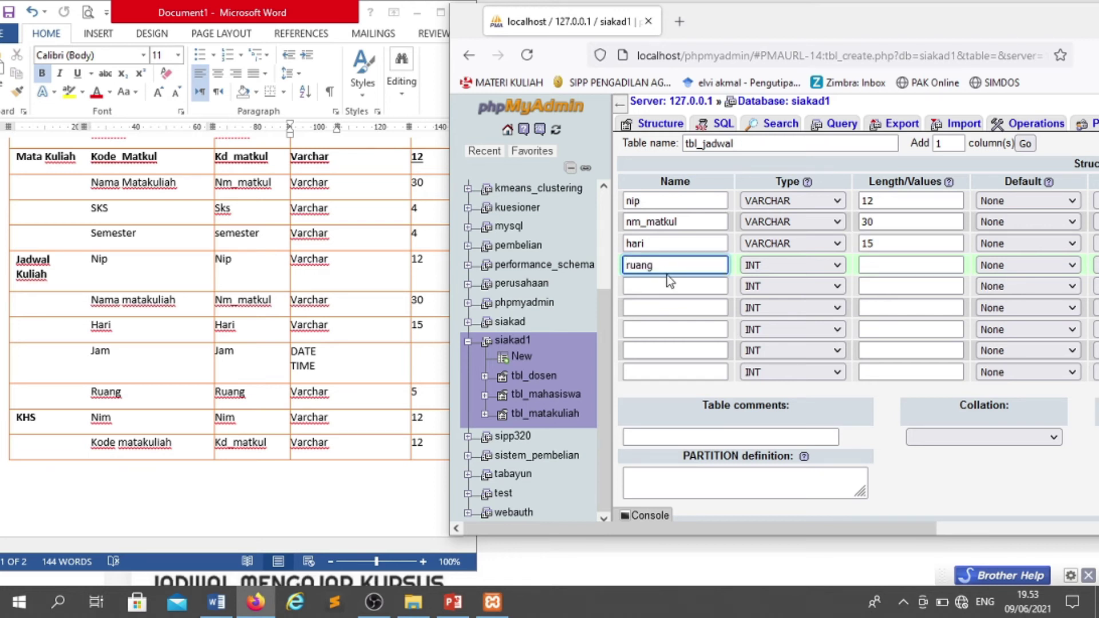
key("BackSpace")
key("BackSpace")
key("BackSpace")
key("BackSpace")
type("jam")
key("Tab")
type("date")
key("Tab")
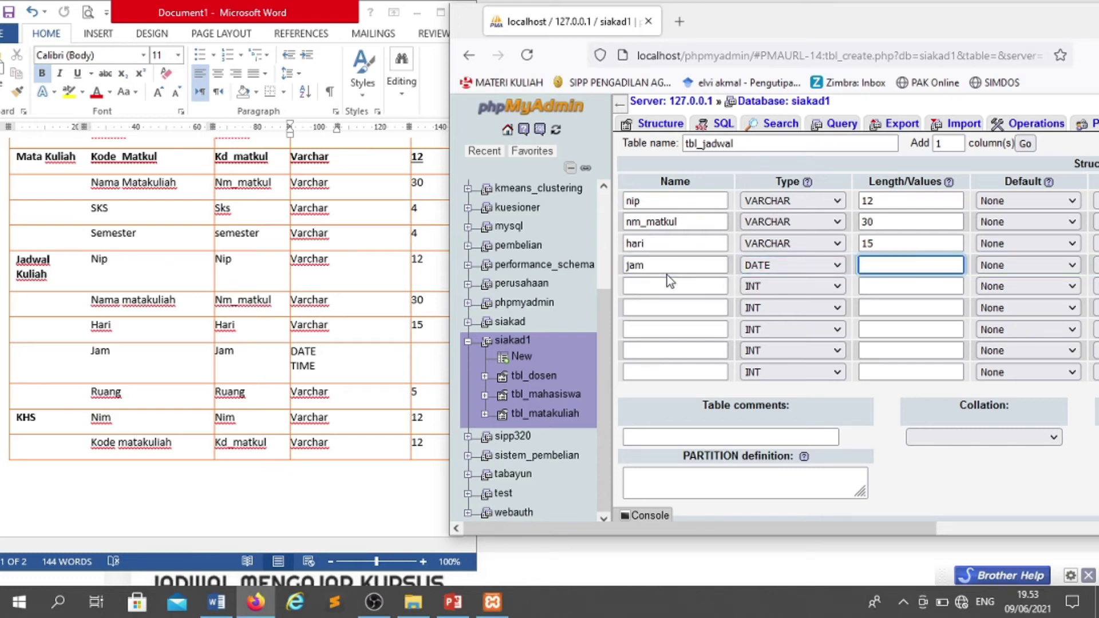
- Name the fifth column hari instead of jam and set its type to VARCHAR
left_click(664, 282)
type("jam")
key("Tab")
key("shift+Tab")
type("hari")
key("Tab")
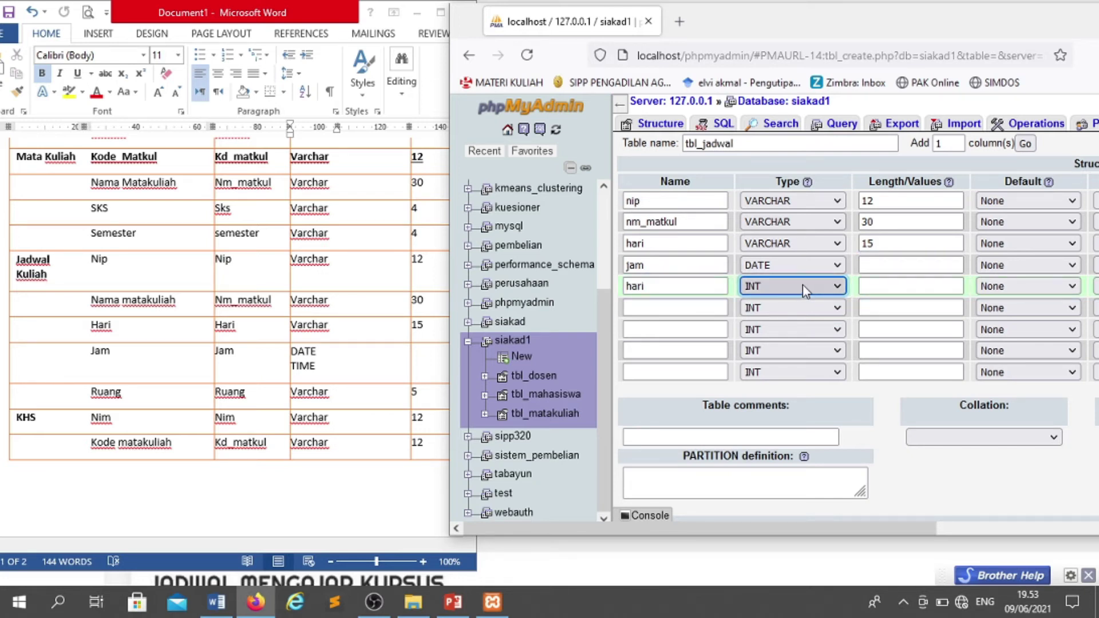
key("v")
key("Tab")
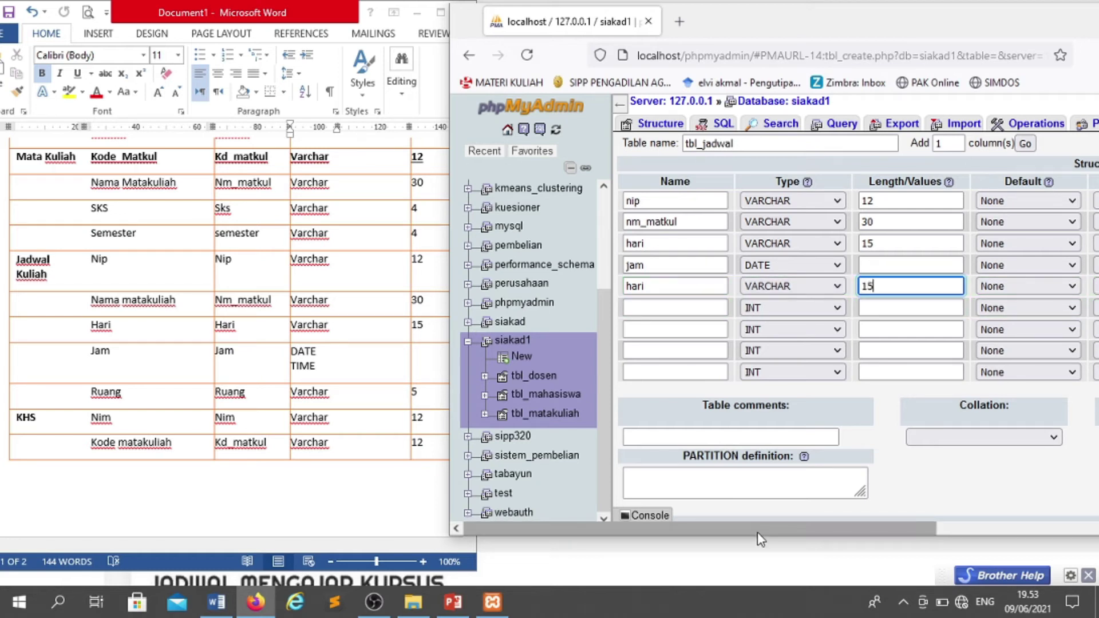
- Set nip as tbl_jadwal's PRIMARY key and bring up the Word column specification
left_click_drag(761, 540, 1037, 521)
left_click(1016, 201)
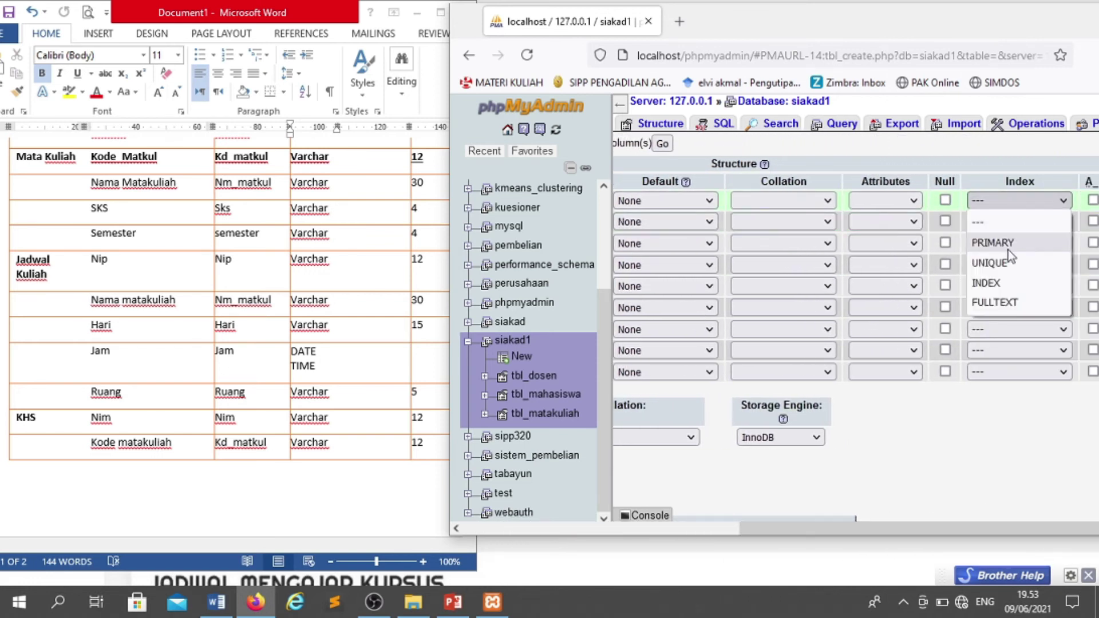
left_click(1005, 244)
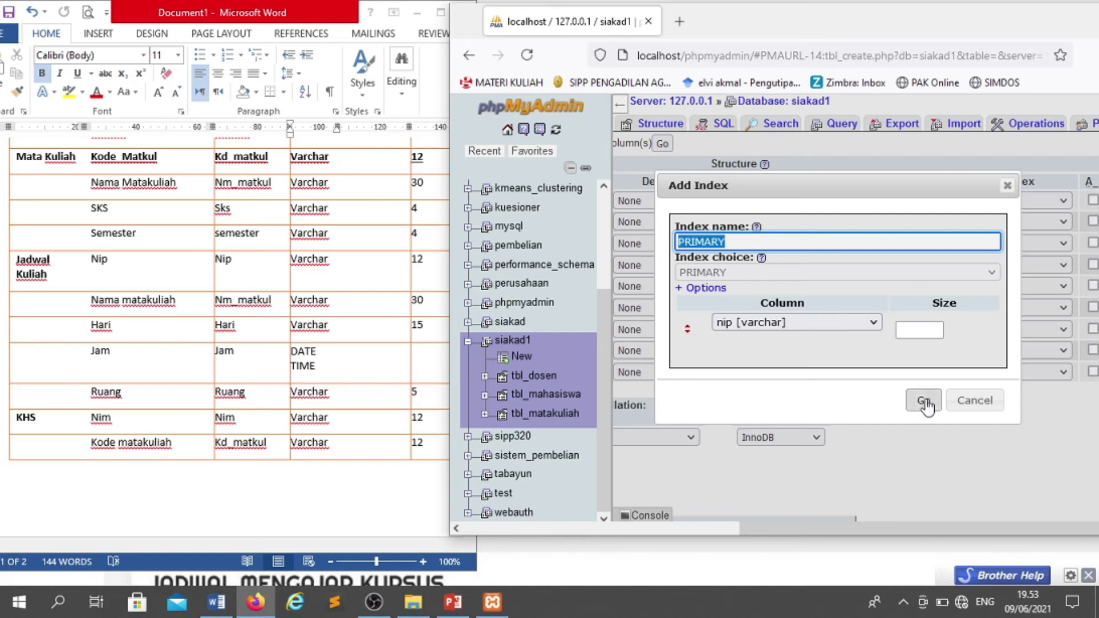
left_click(925, 401)
left_click_drag(833, 526, 946, 539)
left_click(217, 611)
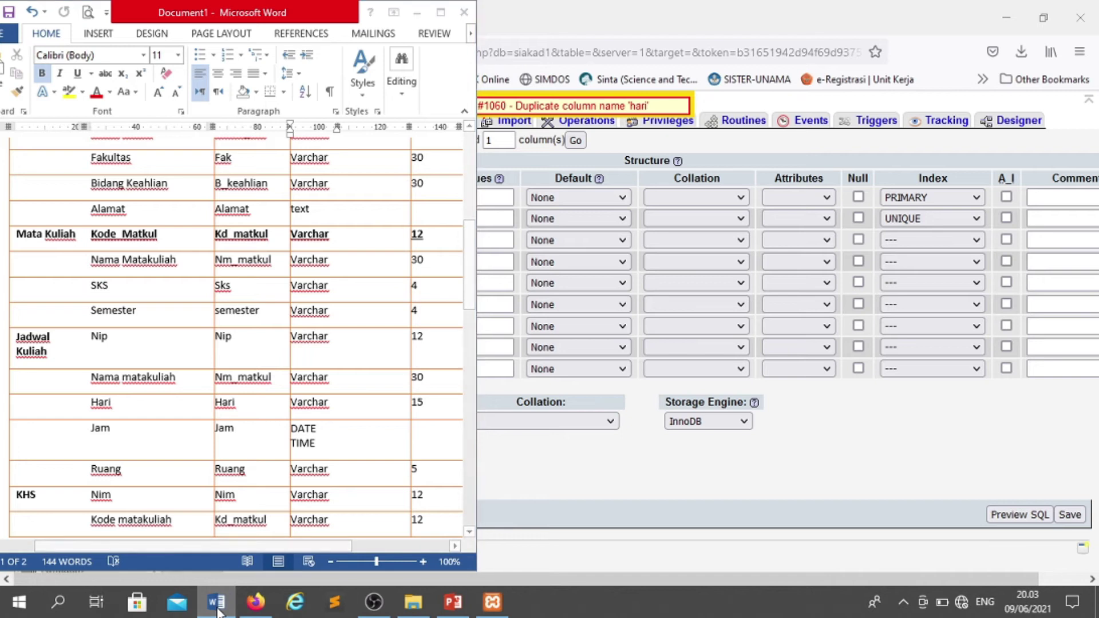
- Rename the duplicate fifth column from hari to ruang
left_click(218, 611)
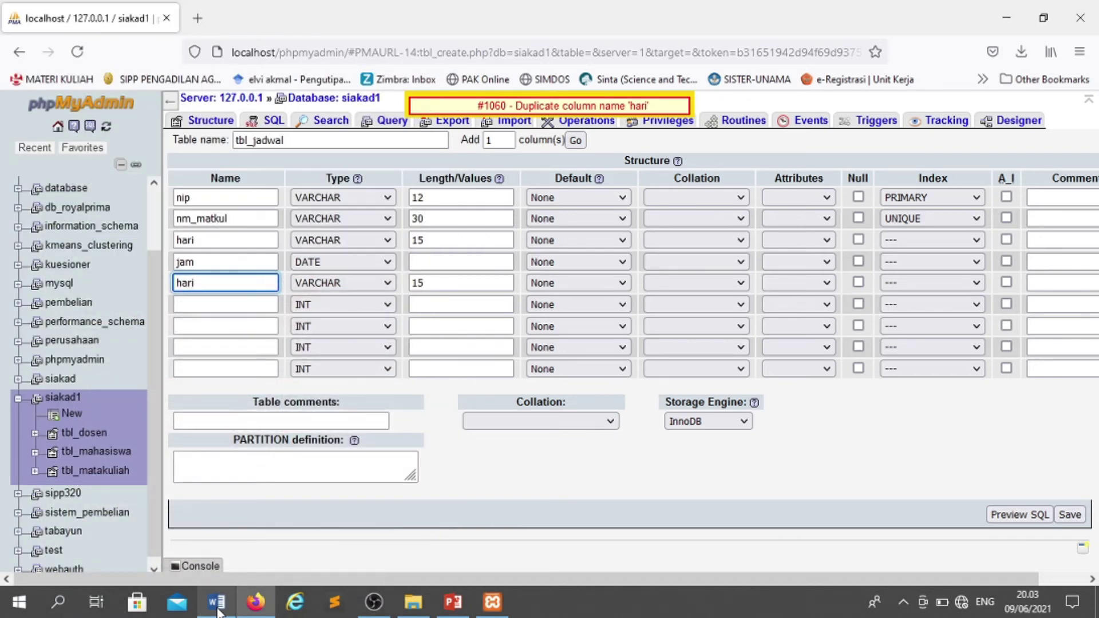
left_click(218, 611)
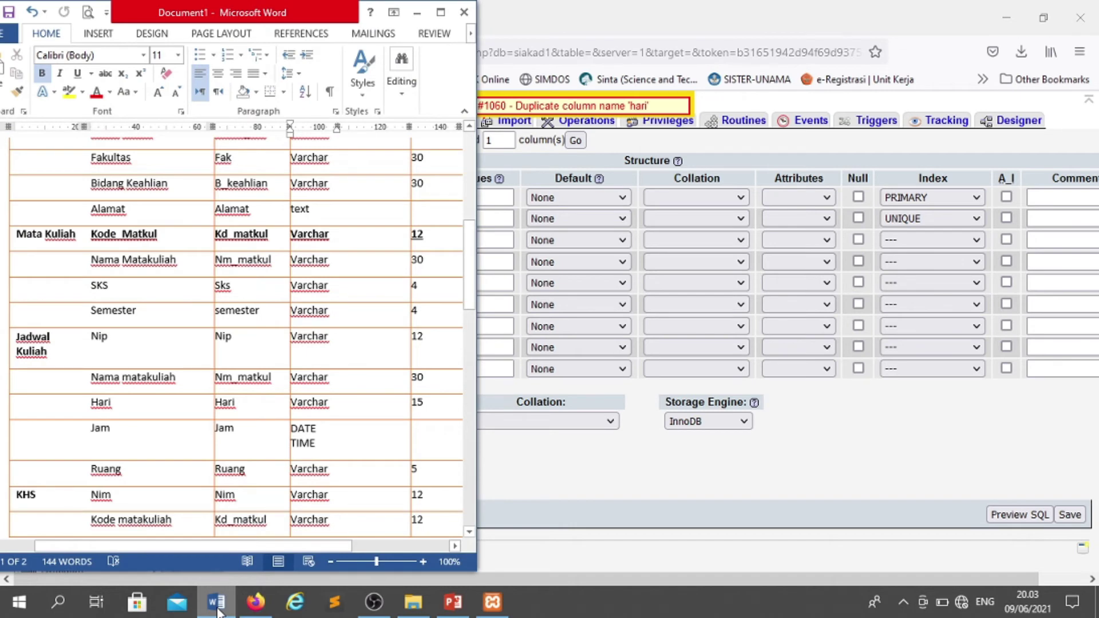
left_click(218, 611)
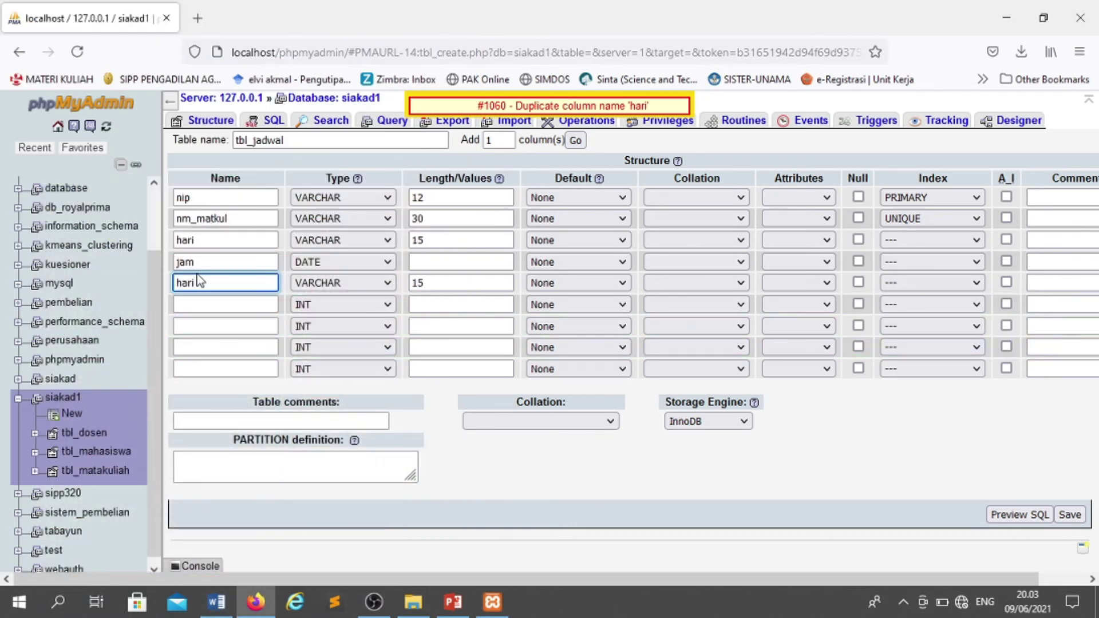
key("BackSpace")
key("BackSpace")
key("BackSpace")
key("BackSpace")
type("ruan")
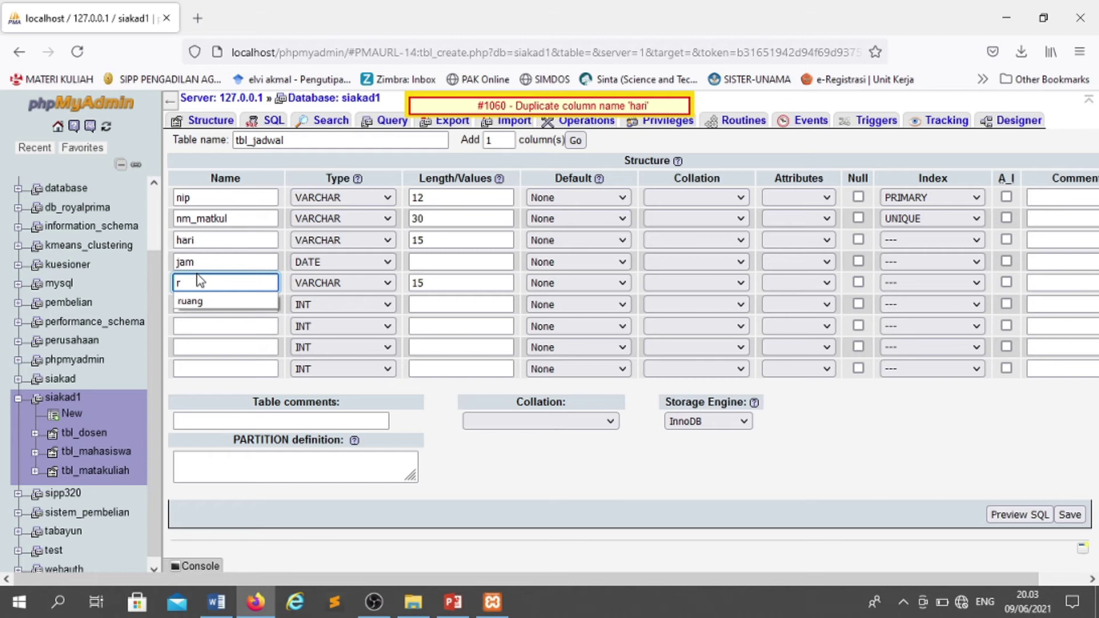
left_click(219, 303)
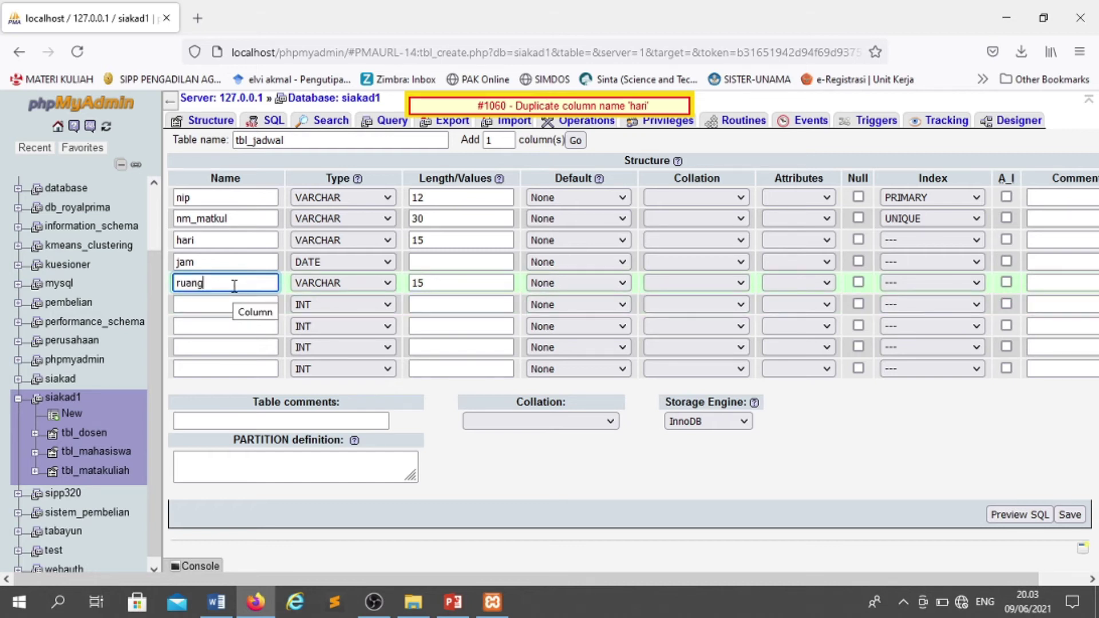
- Drop nm_matkul's UNIQUE index and save tbl_jadwal
left_click(913, 218)
left_click(909, 241)
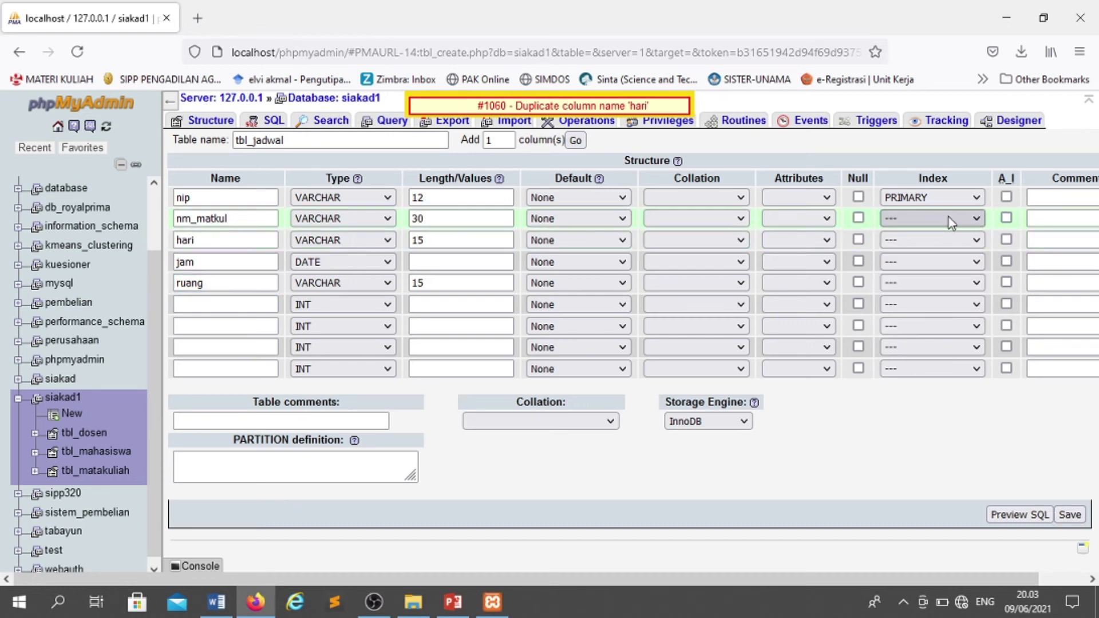
left_click(1070, 515)
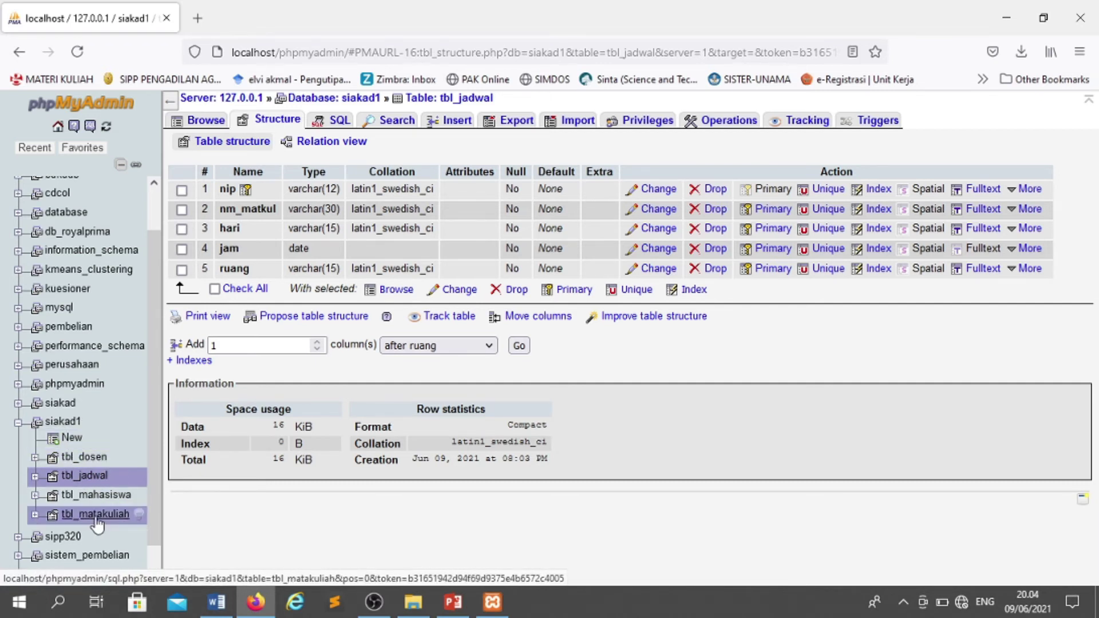
- Open a blank siakad1 new-table form with Firefox placed beside Word's KHS rows
left_click(87, 470)
left_click(73, 438)
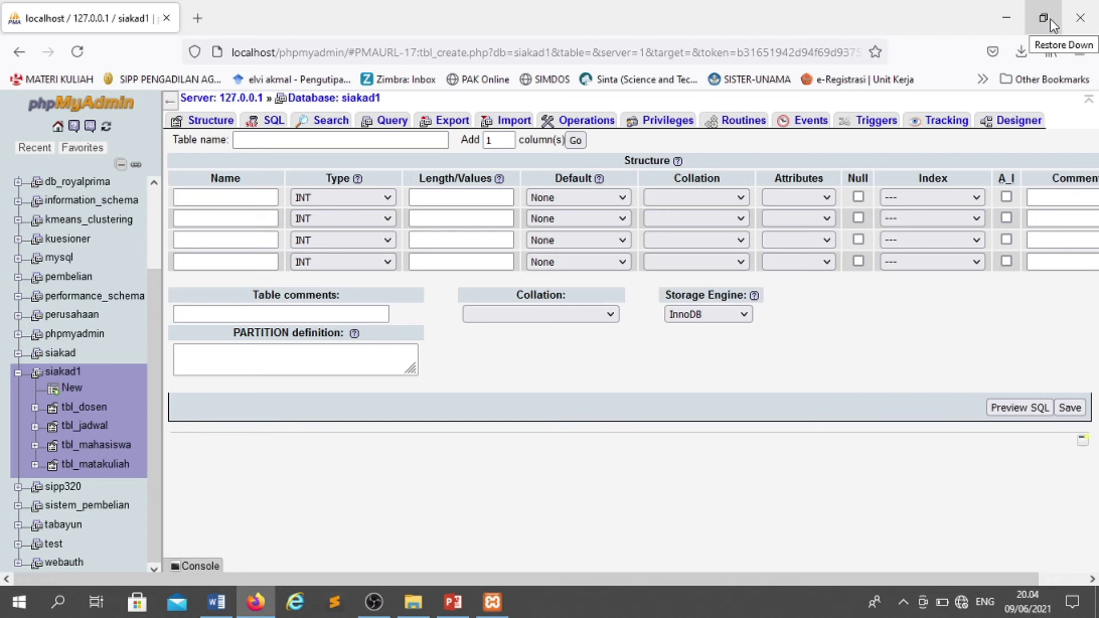
left_click(1051, 22)
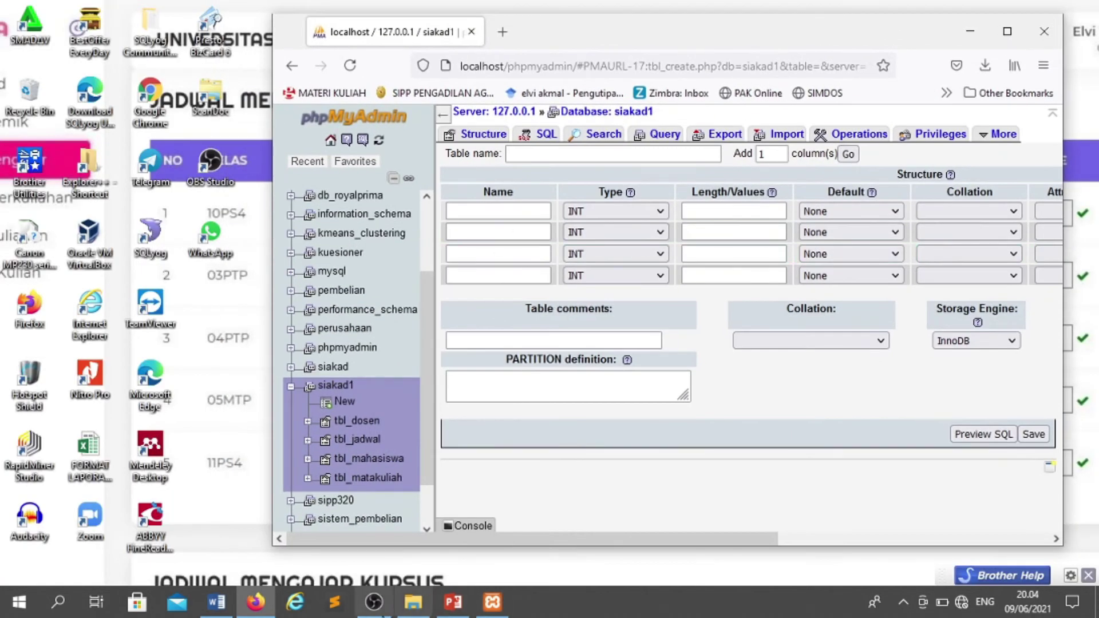
left_click(217, 601)
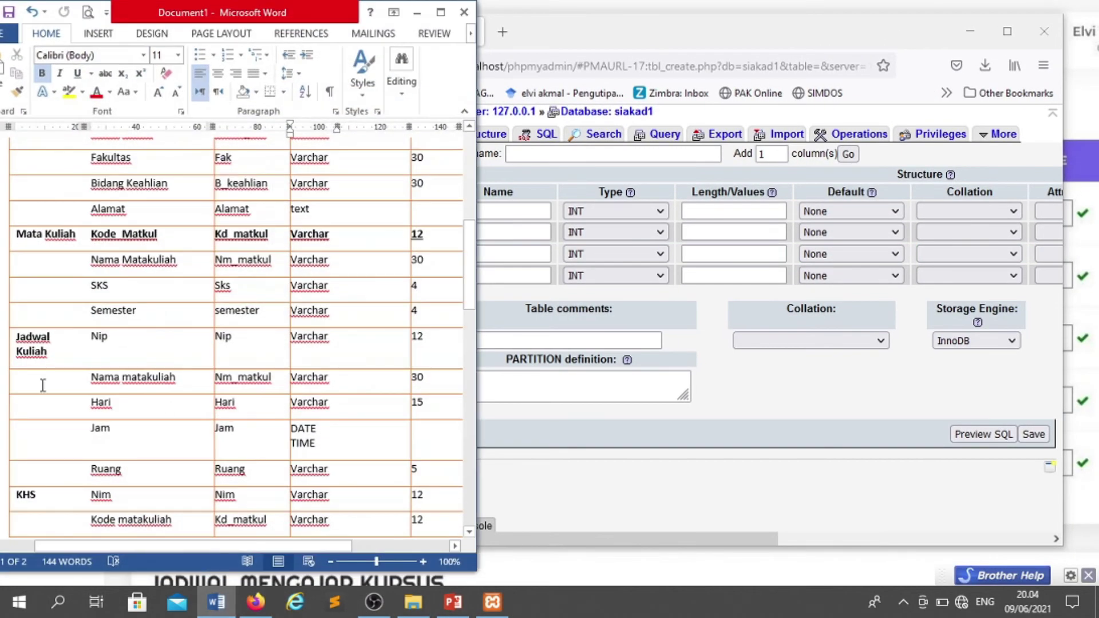
scroll(53, 373, "down", 1)
scroll(53, 373, "down", 8)
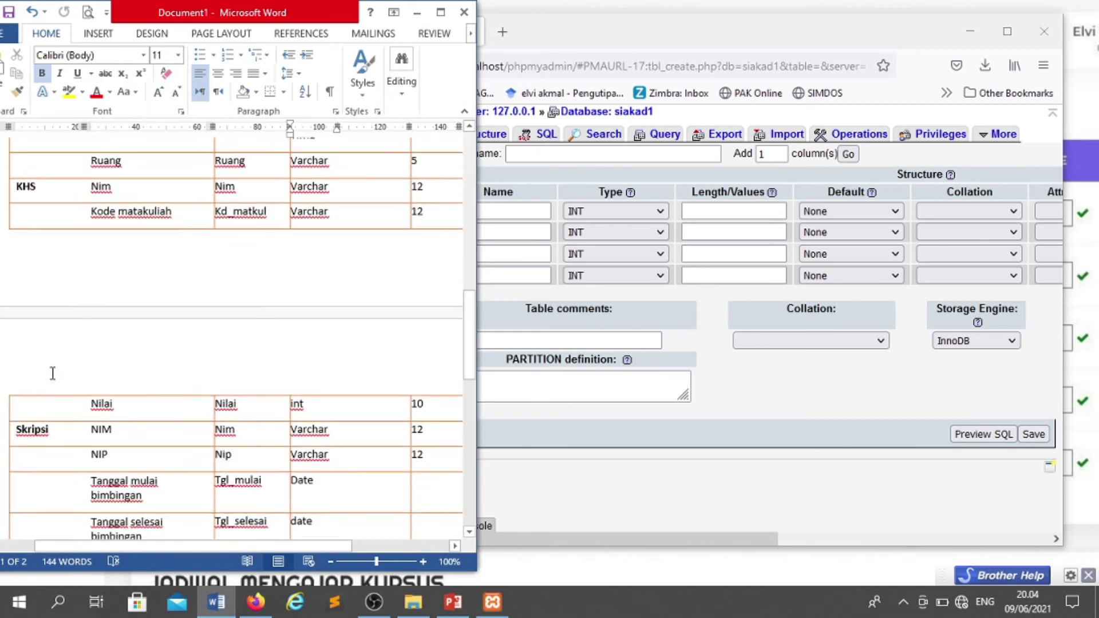
left_click_drag(714, 39, 796, 64)
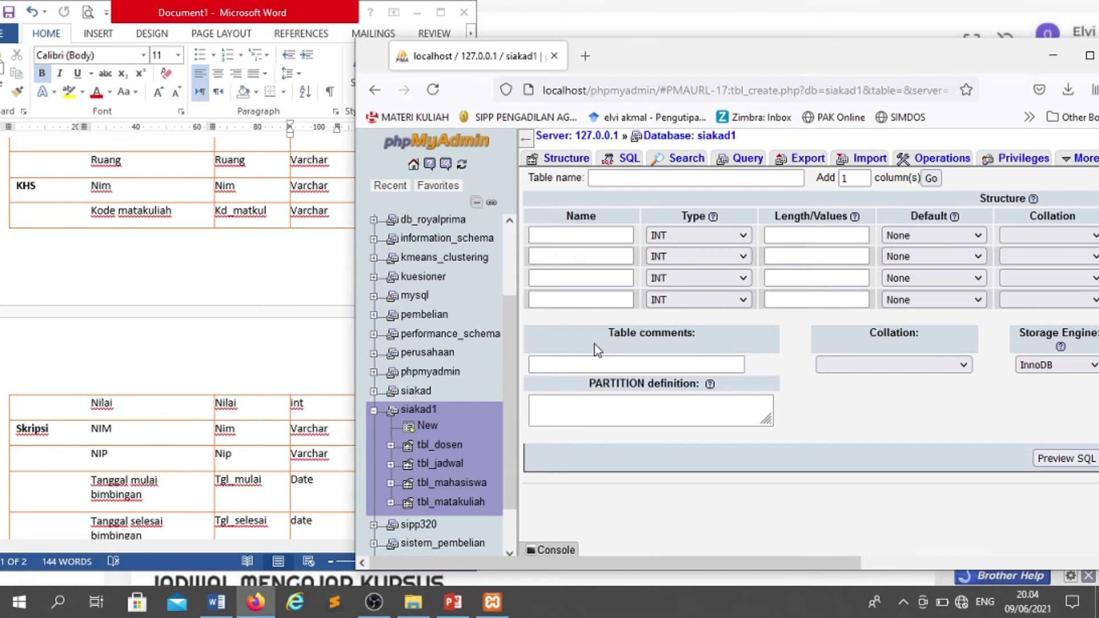
- Name the new table tbl_khs and add 3 more column rows
left_click(624, 187)
type("t")
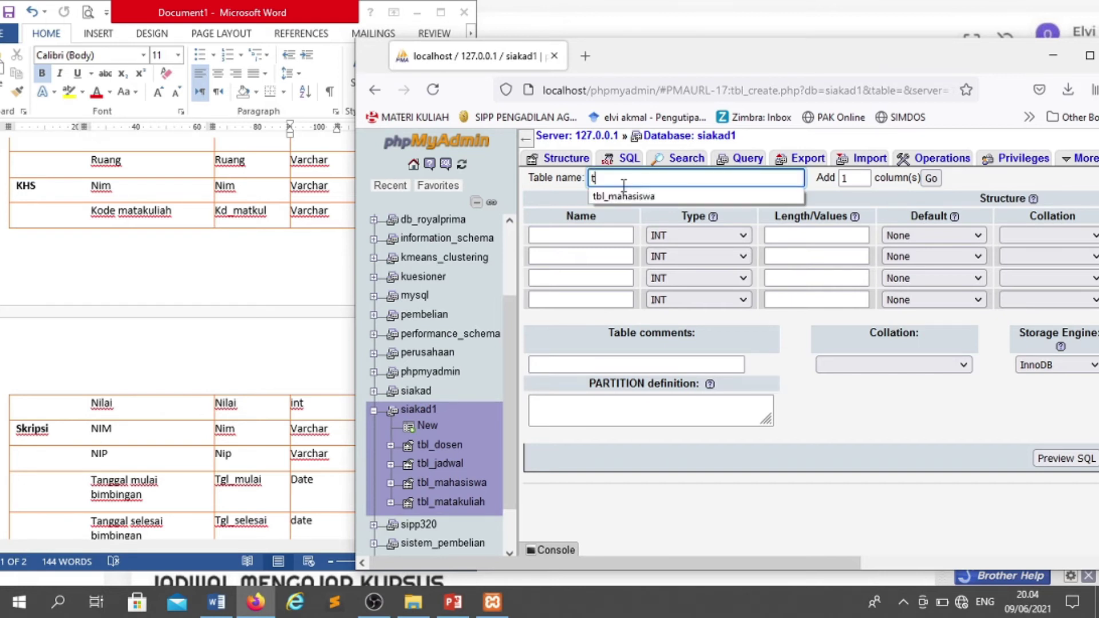
type("bl_kh")
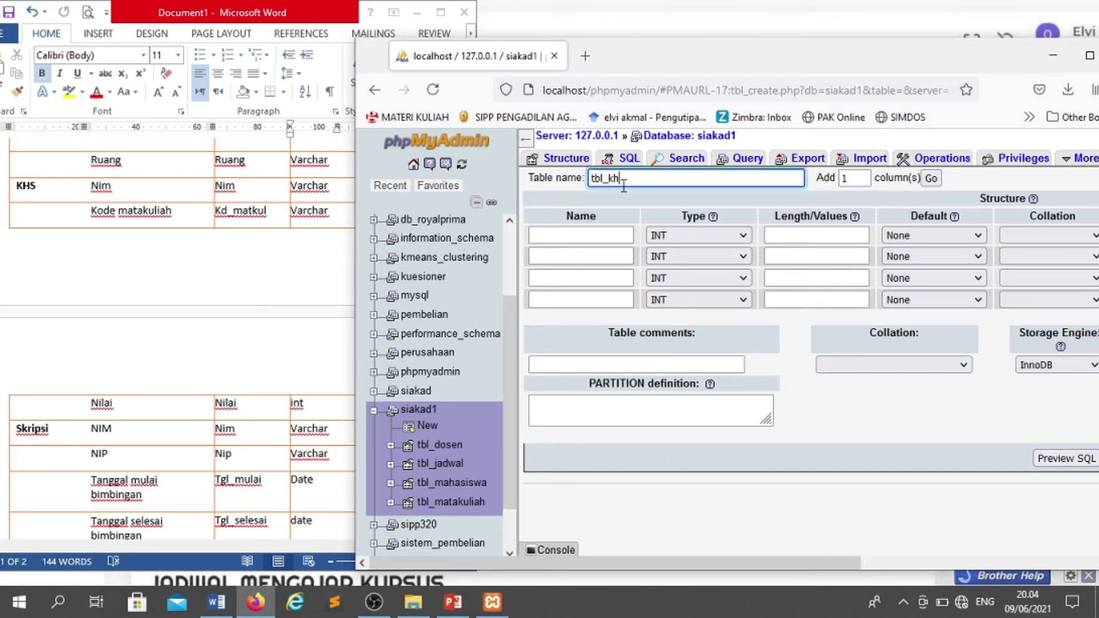
type("s")
double_click(851, 181)
type("3")
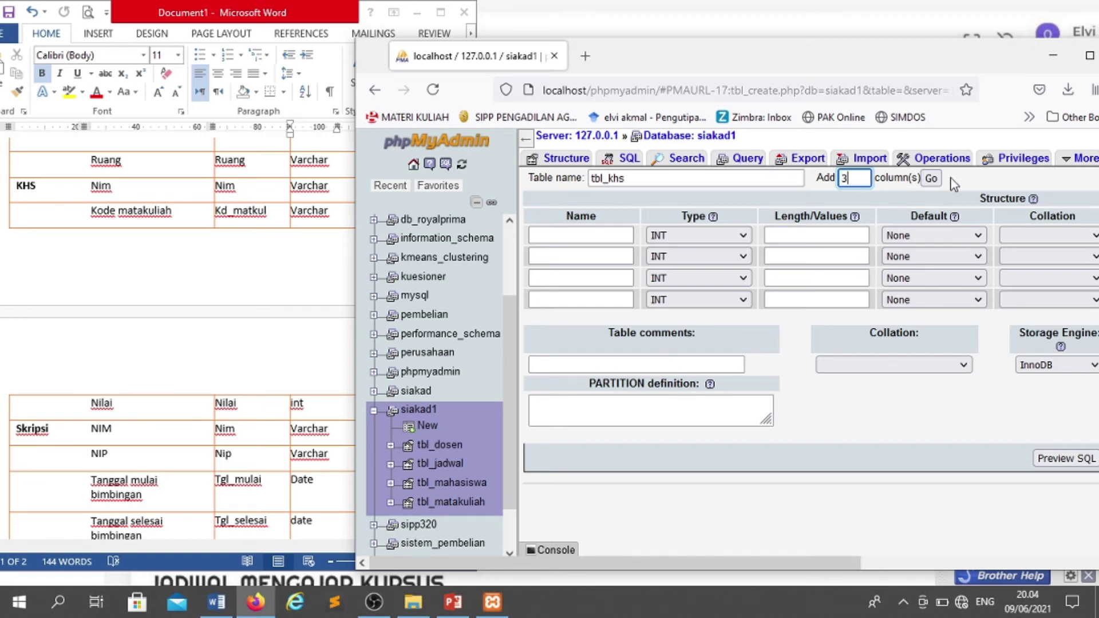
left_click(932, 178)
- Define nim as VARCHAR(12) and make it the primary key
left_click(556, 233)
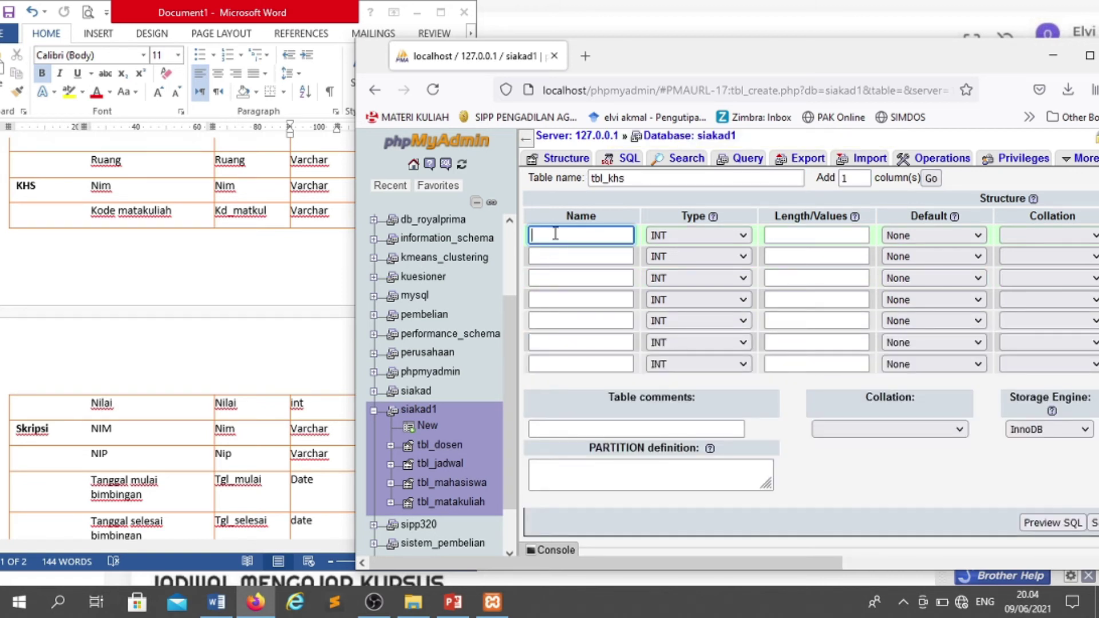
type("nim")
key("Tab")
key("v")
key("Tab")
type("12")
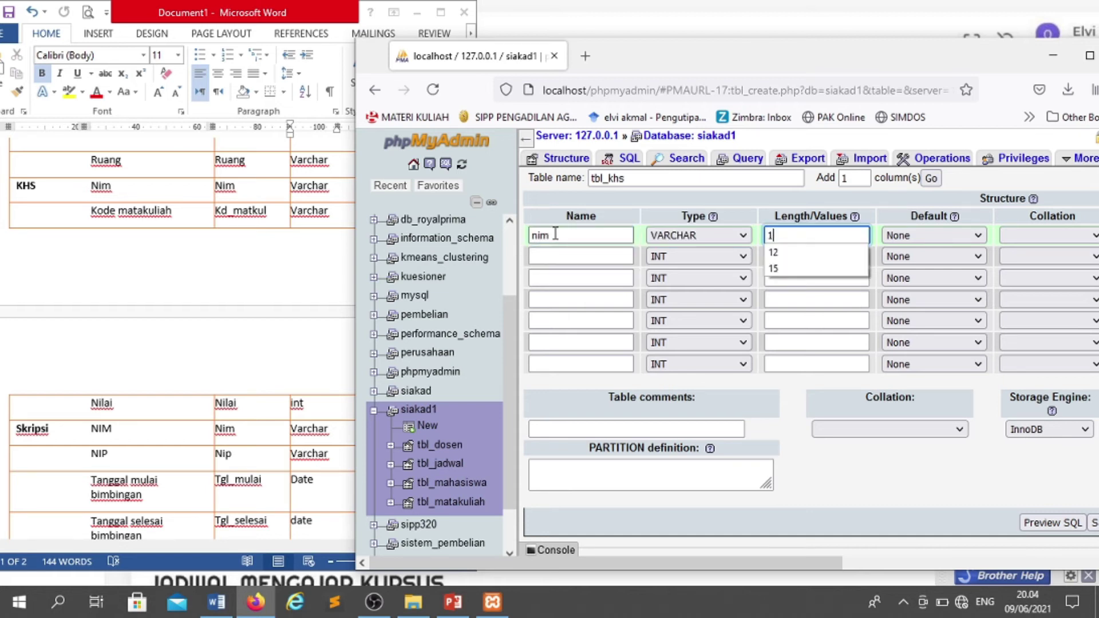
left_click_drag(675, 565, 953, 565)
left_click(909, 237)
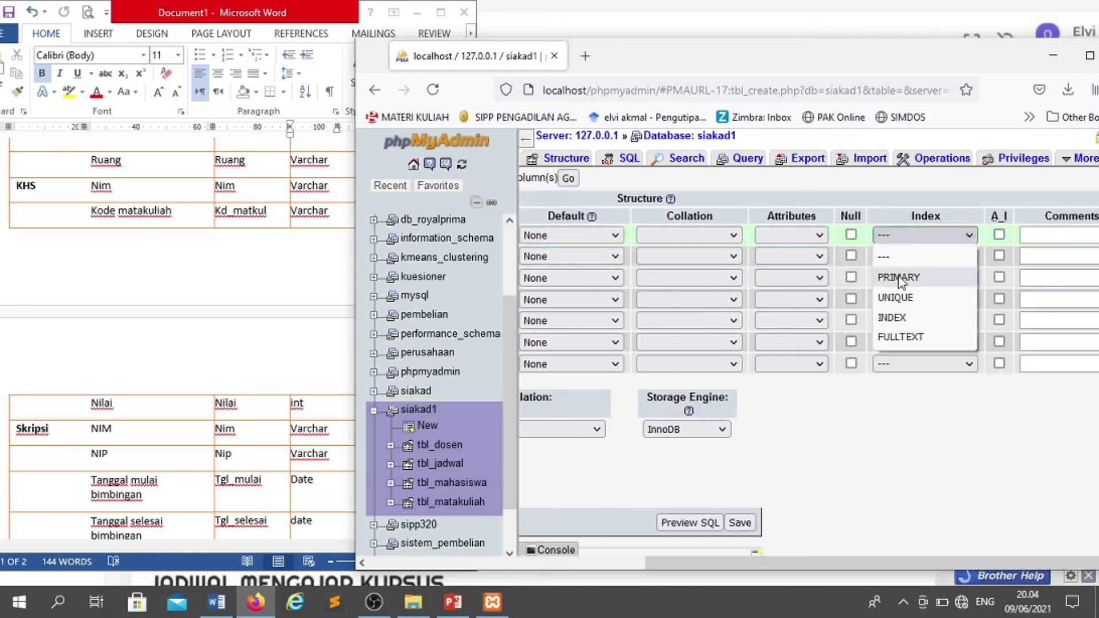
left_click(899, 277)
left_click(830, 436)
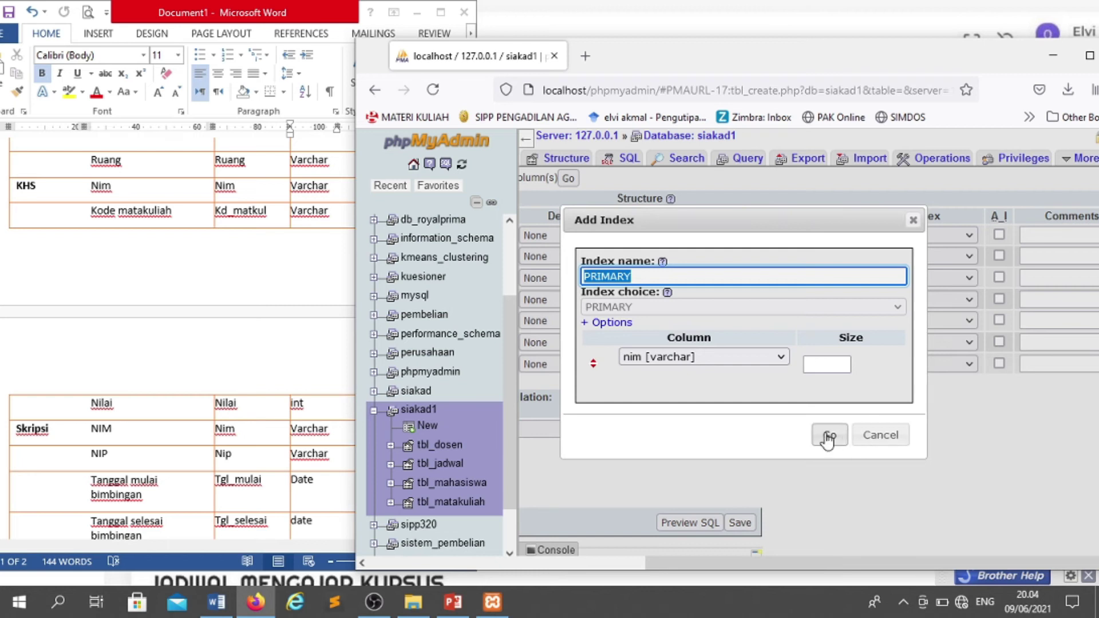
left_click_drag(768, 560, 564, 563)
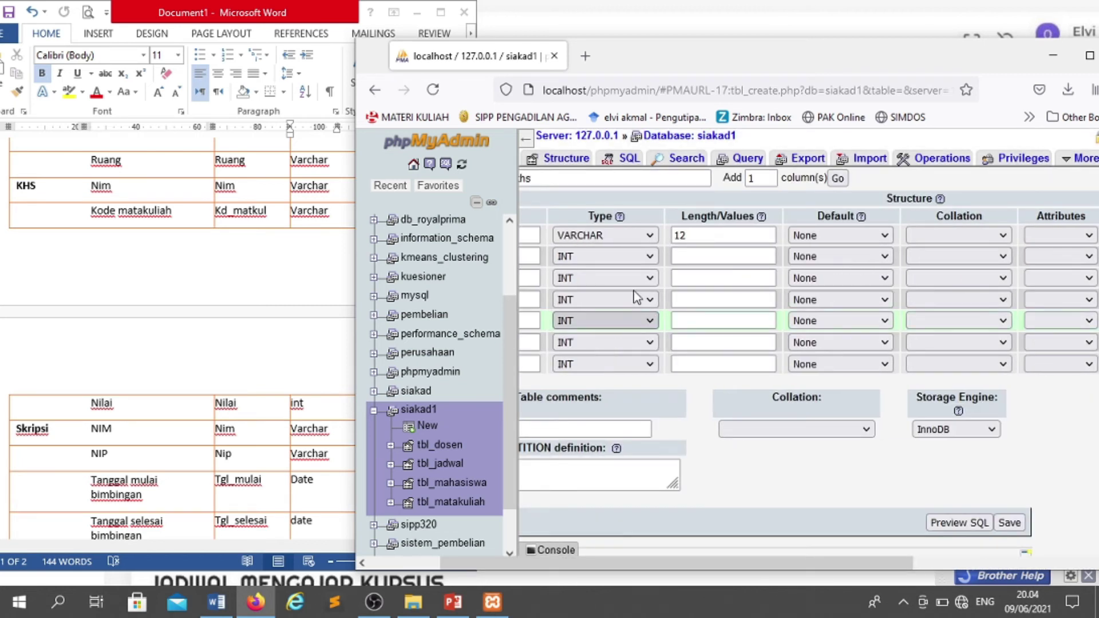
left_click_drag(720, 567, 646, 565)
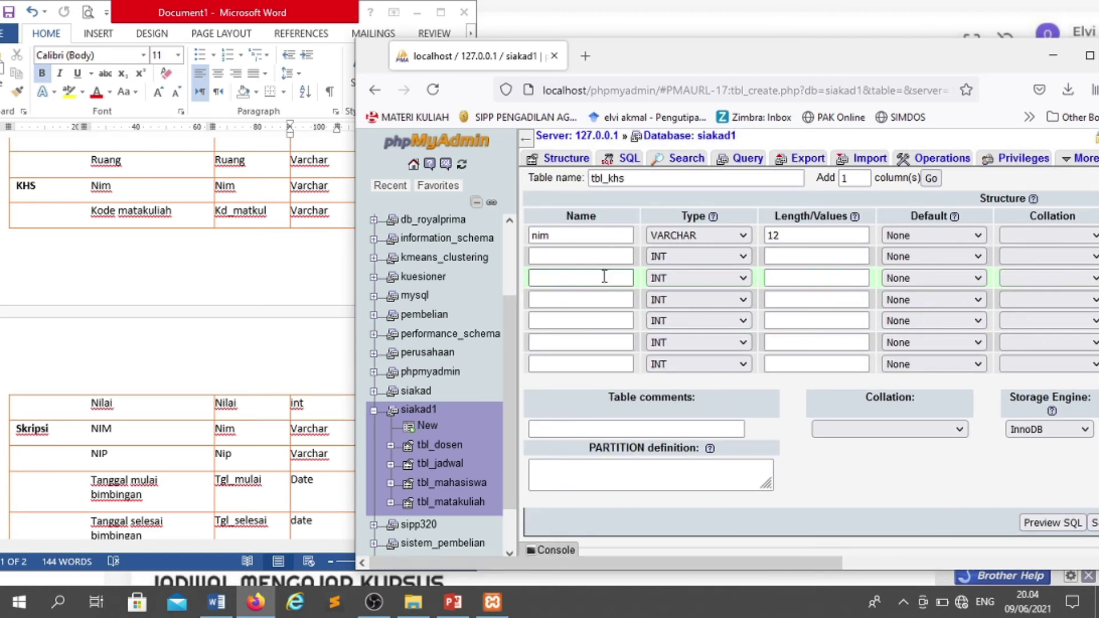
- Define the second column kd_matkul as VARCHAR(12)
left_click(599, 258)
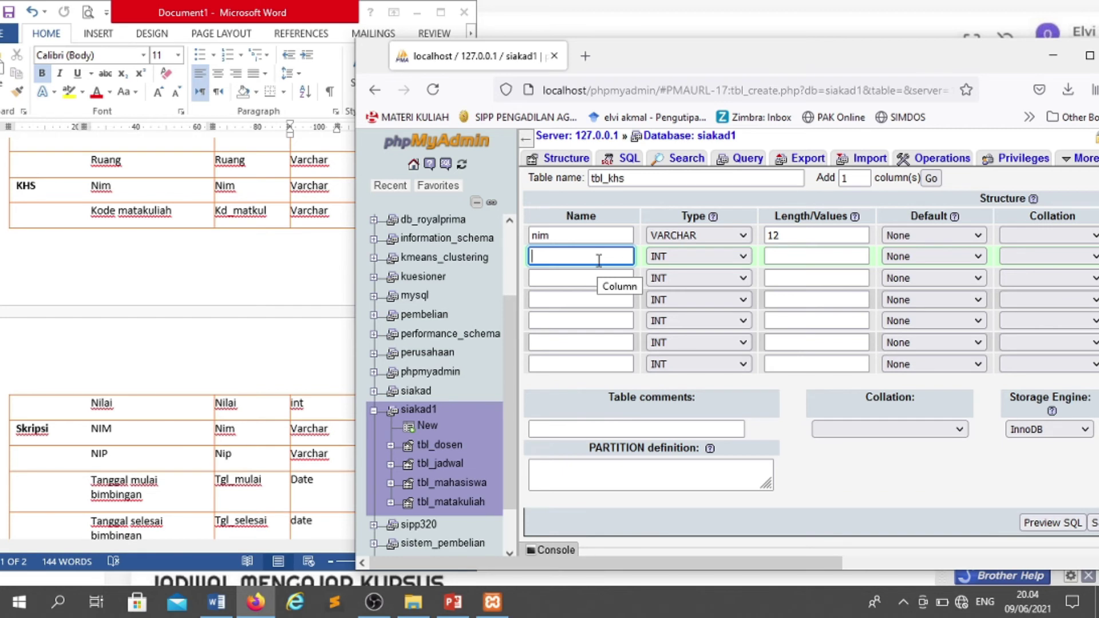
type("k")
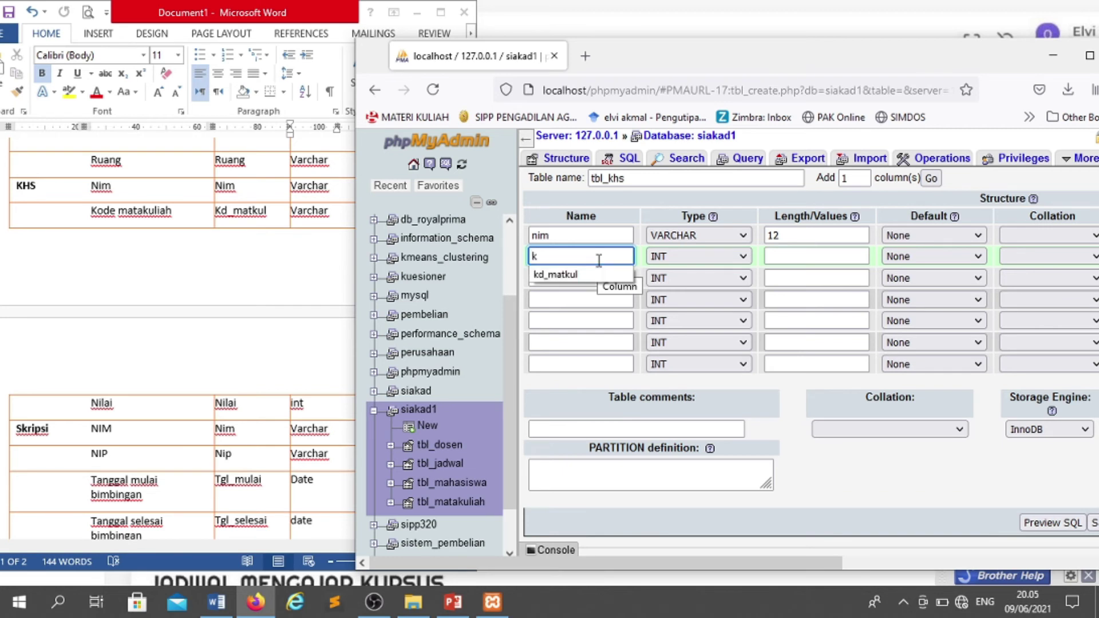
key("Down")
key("Tab")
key("Down")
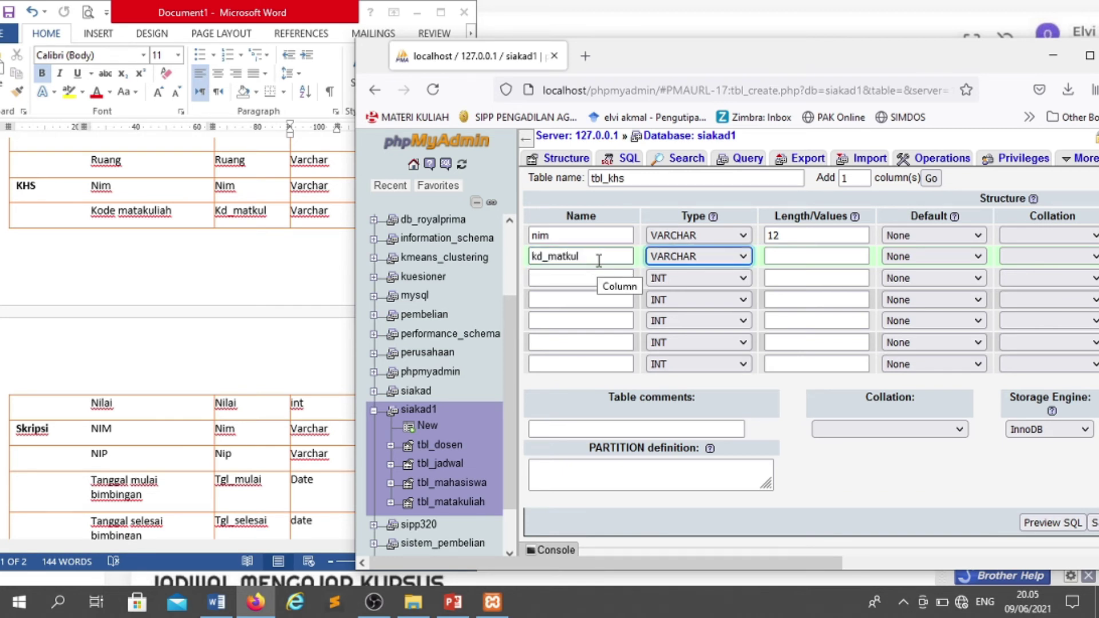
key("Tab")
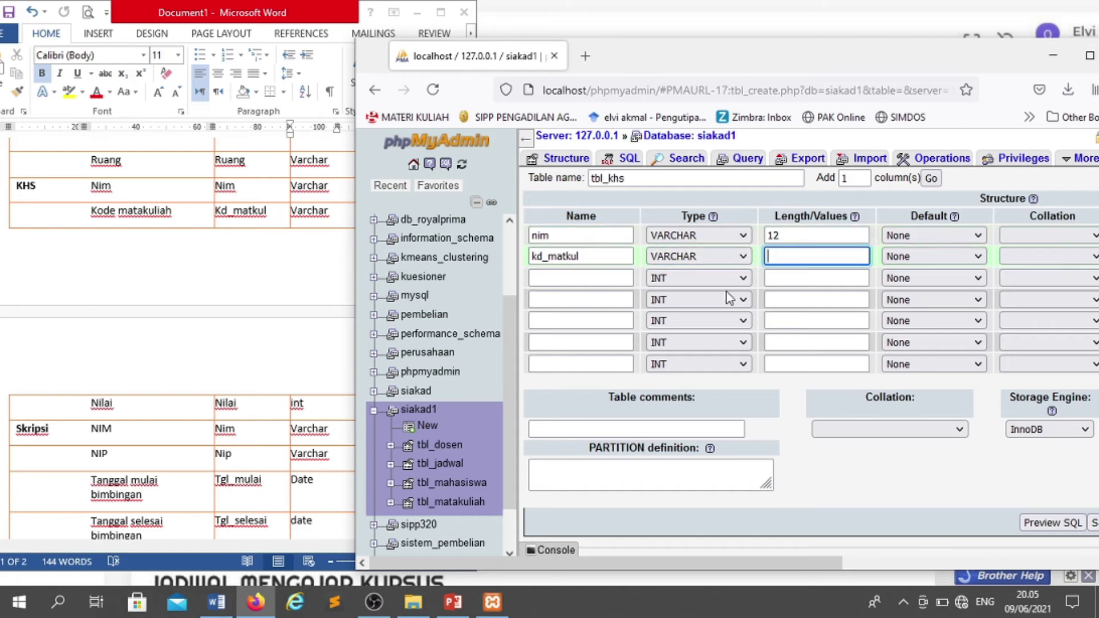
left_click_drag(608, 57, 720, 42)
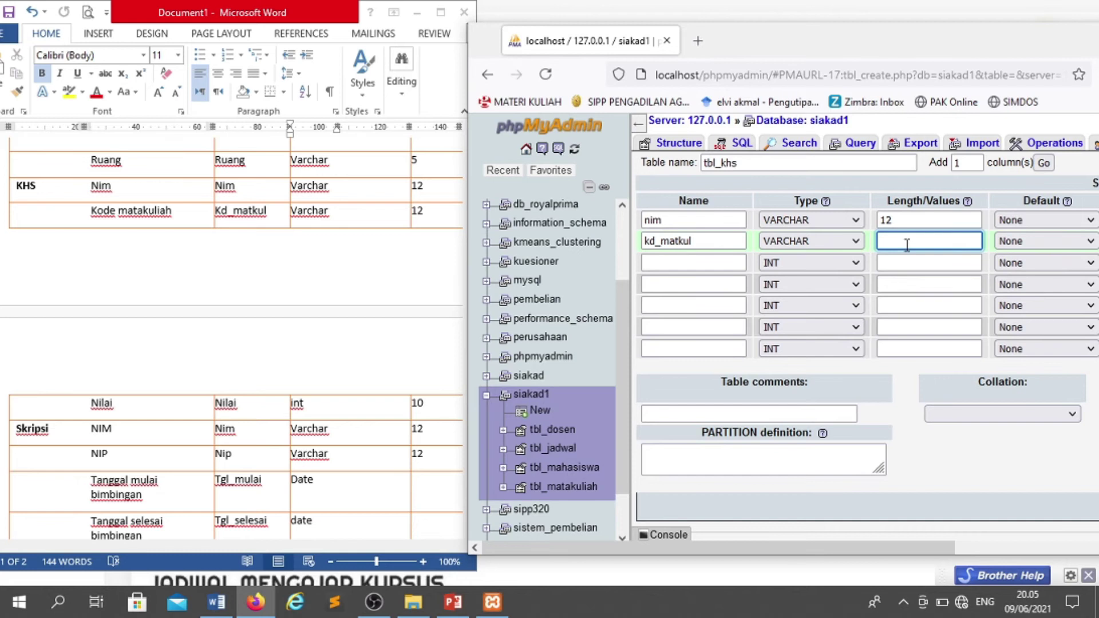
type("12")
- Add nilai as INT(10) and save tbl_khs
left_click(681, 265)
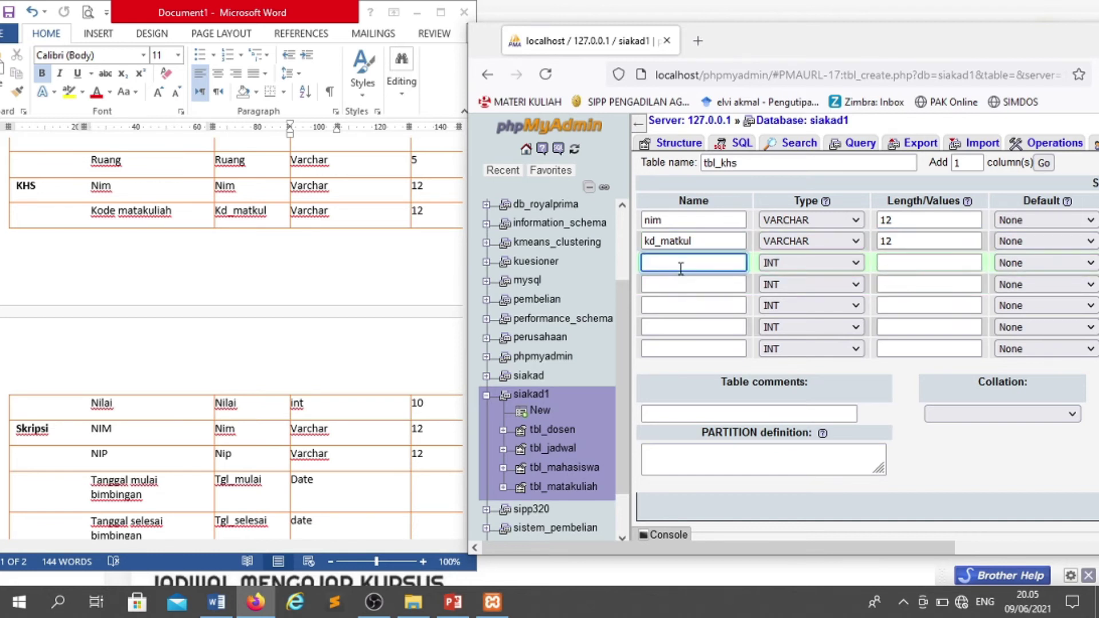
type("nilai")
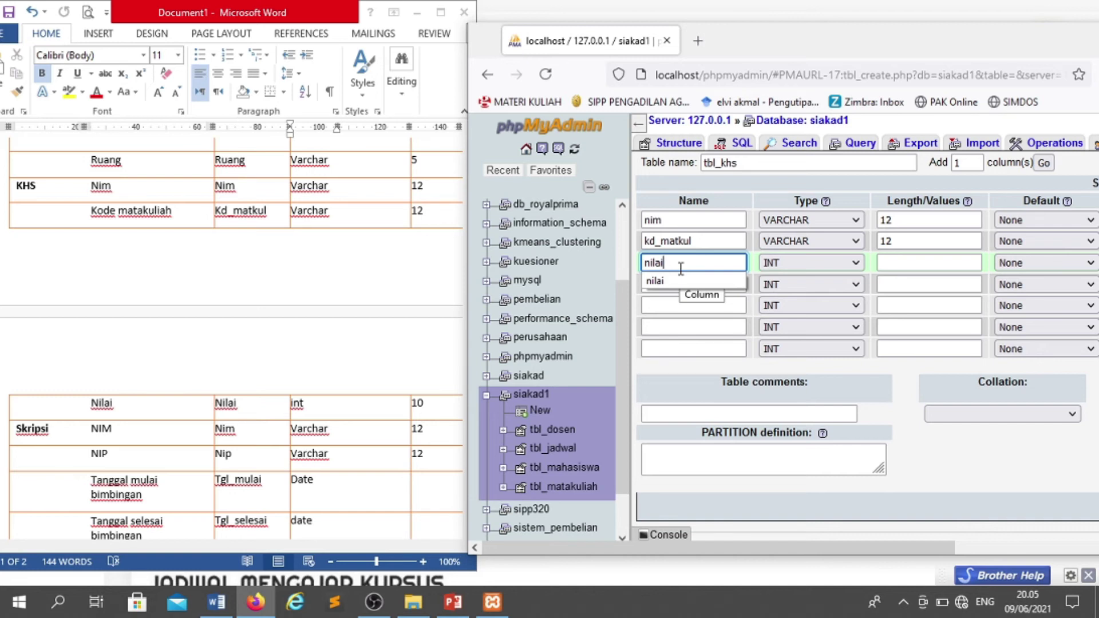
key("Tab")
key("Tab")
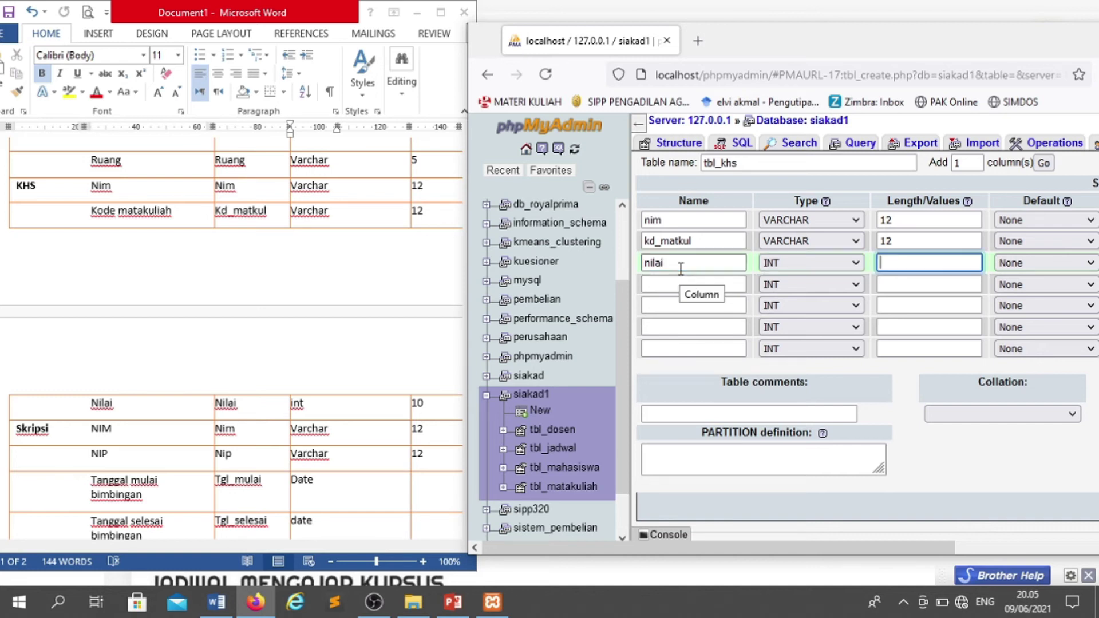
type("10")
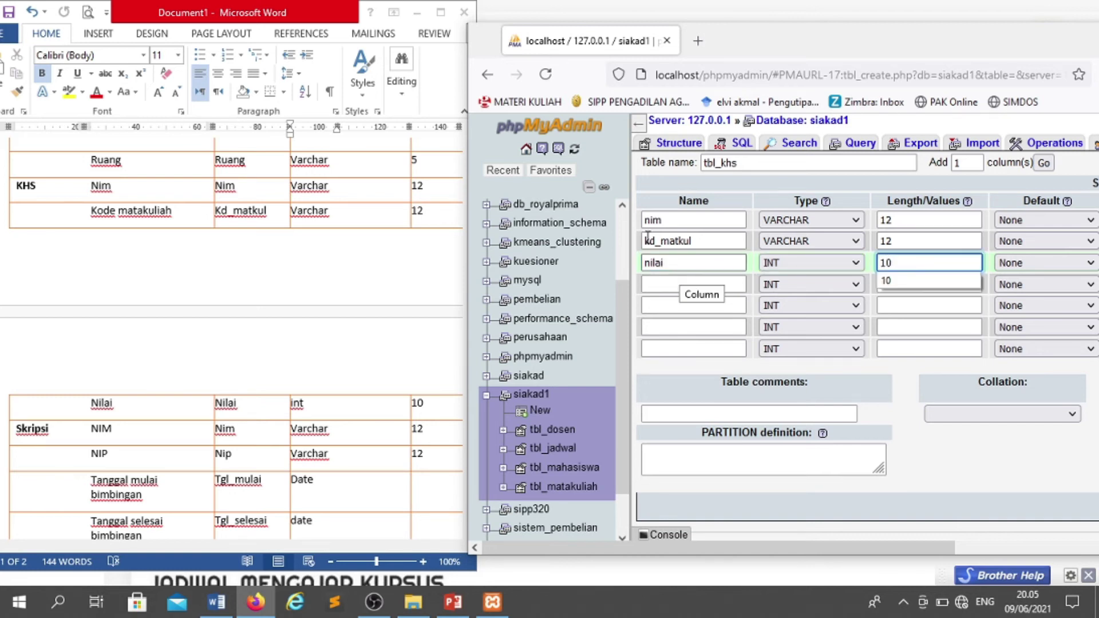
left_click_drag(902, 548, 1096, 547)
left_click(942, 508)
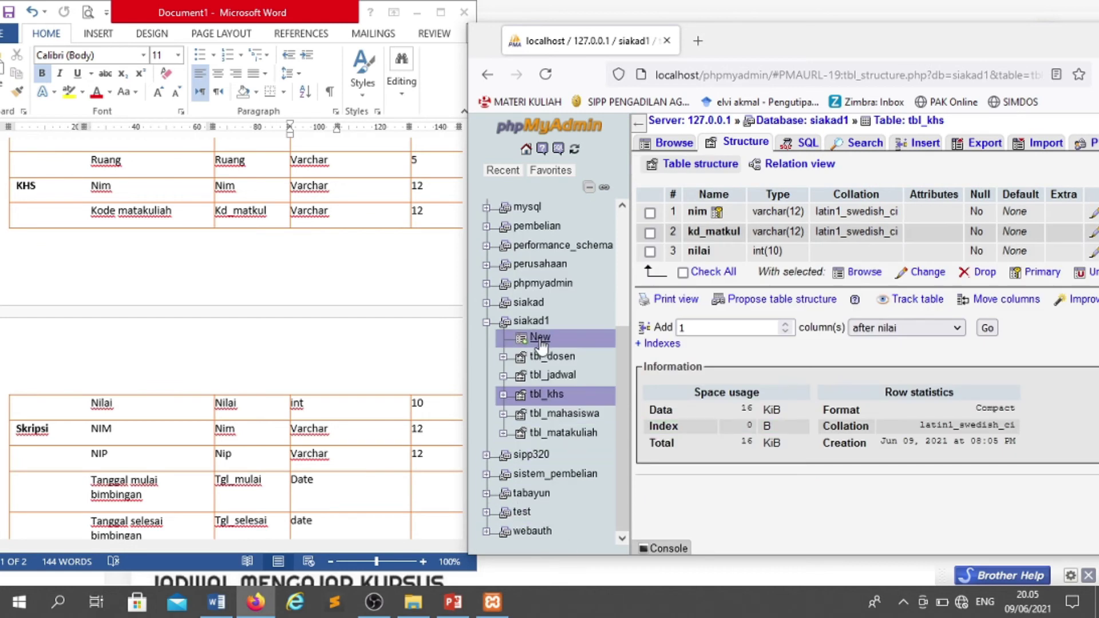
- Start a new siakad1 table named tbl_sripsi and add 4 more column rows
left_click(547, 303)
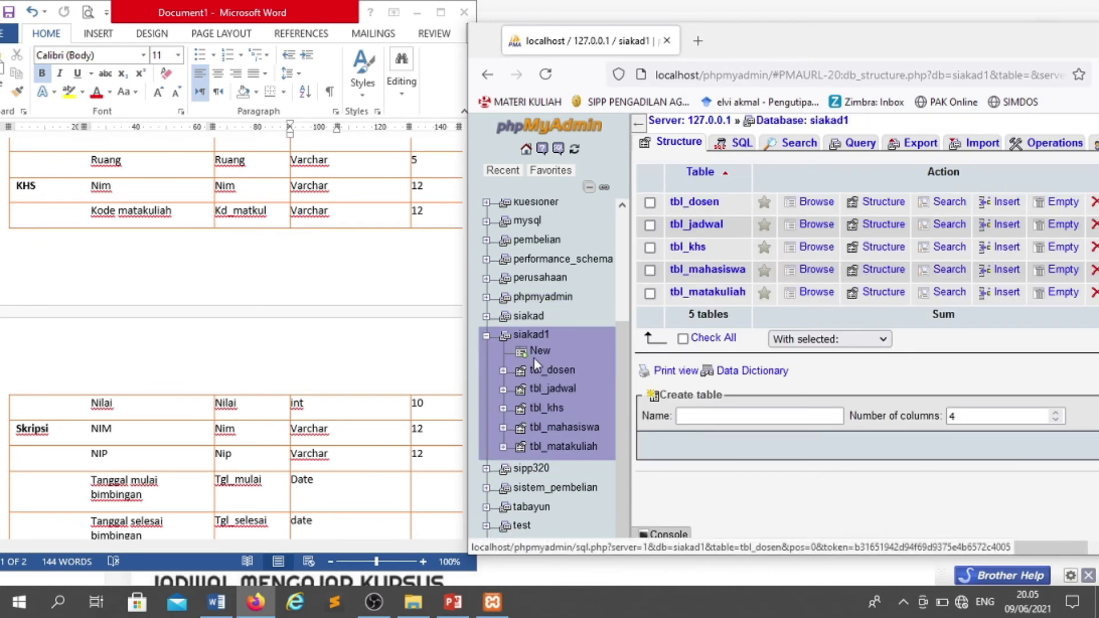
left_click(540, 354)
left_click(731, 164)
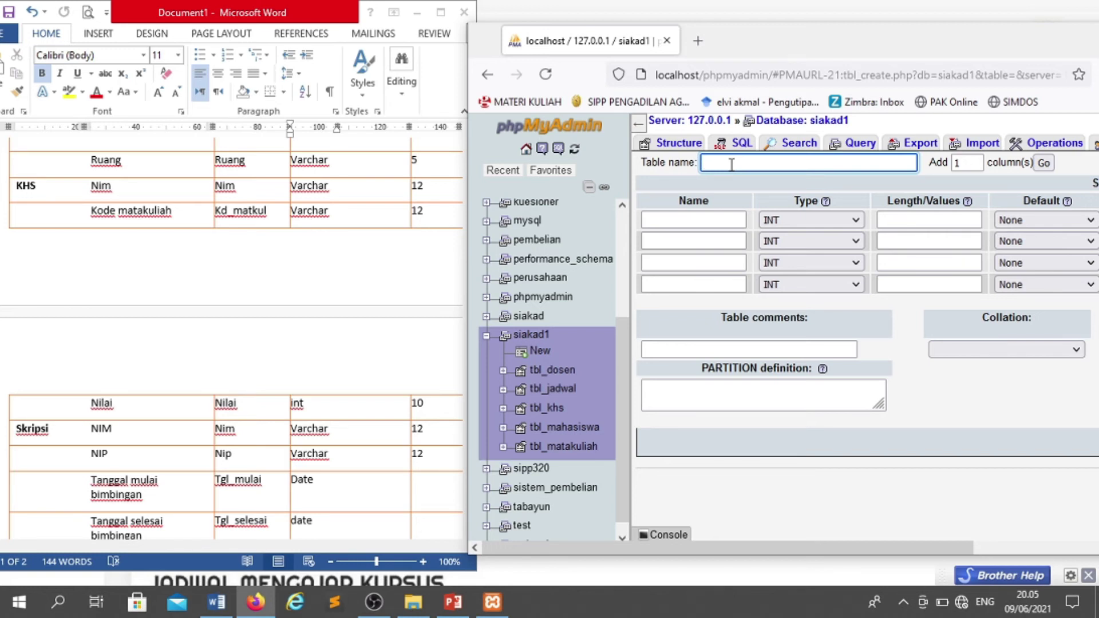
type("t")
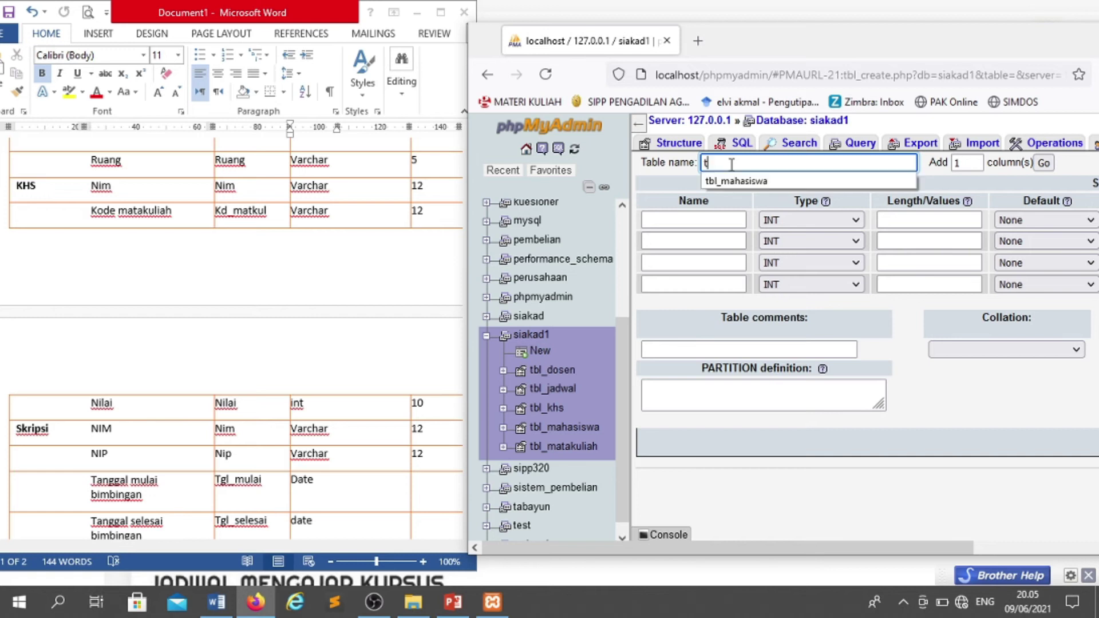
type("bl_sripsi")
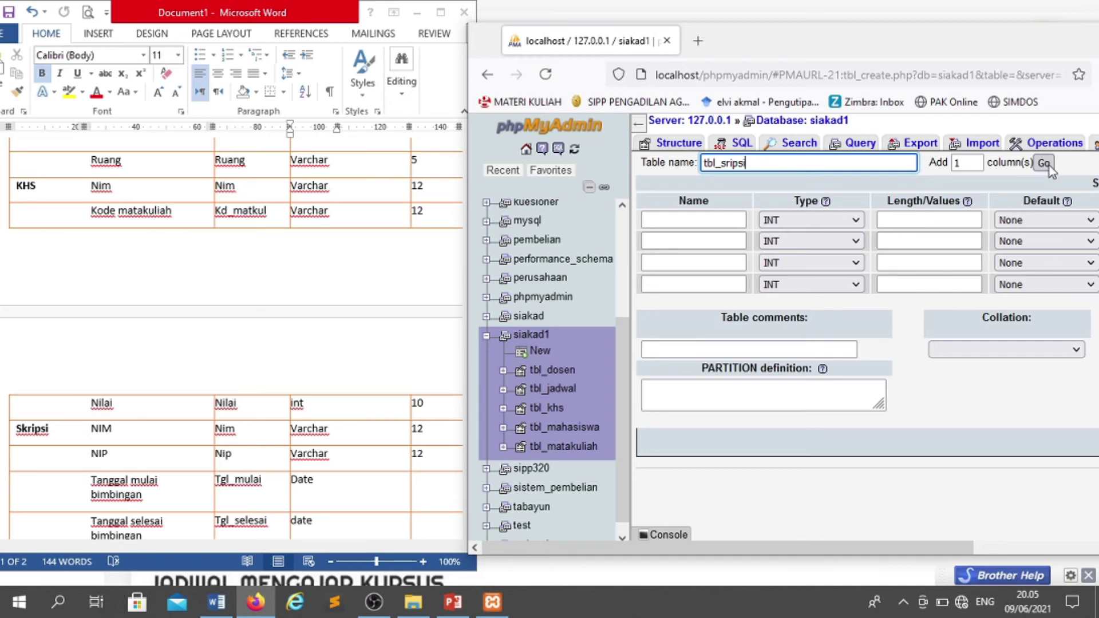
key("Tab")
scroll(294, 462, "down", 1)
scroll(294, 461, "down", 1)
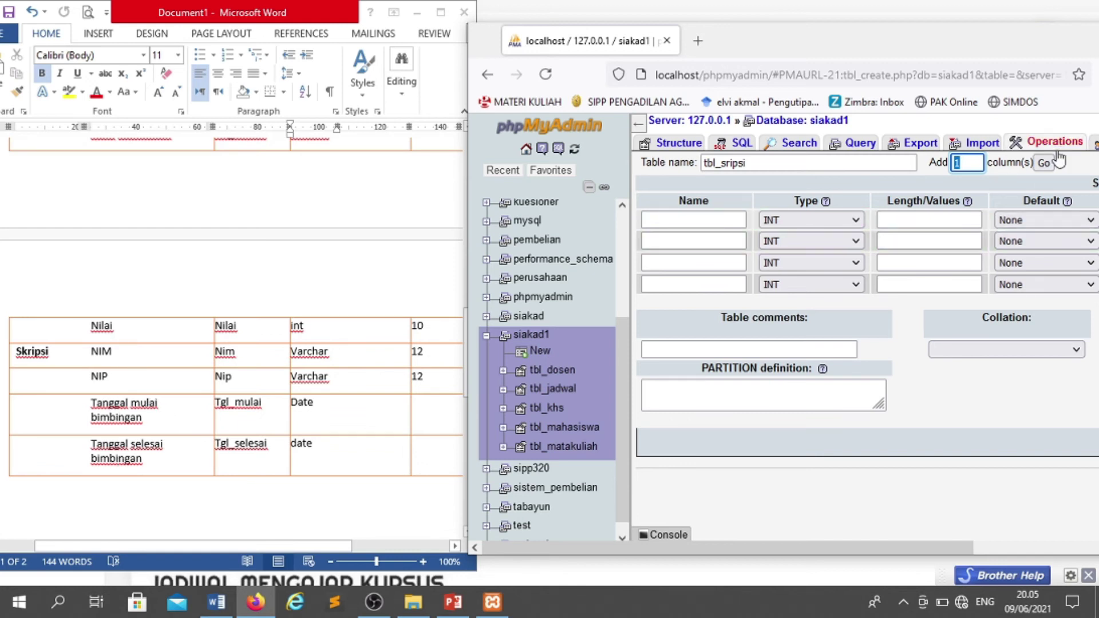
type("4")
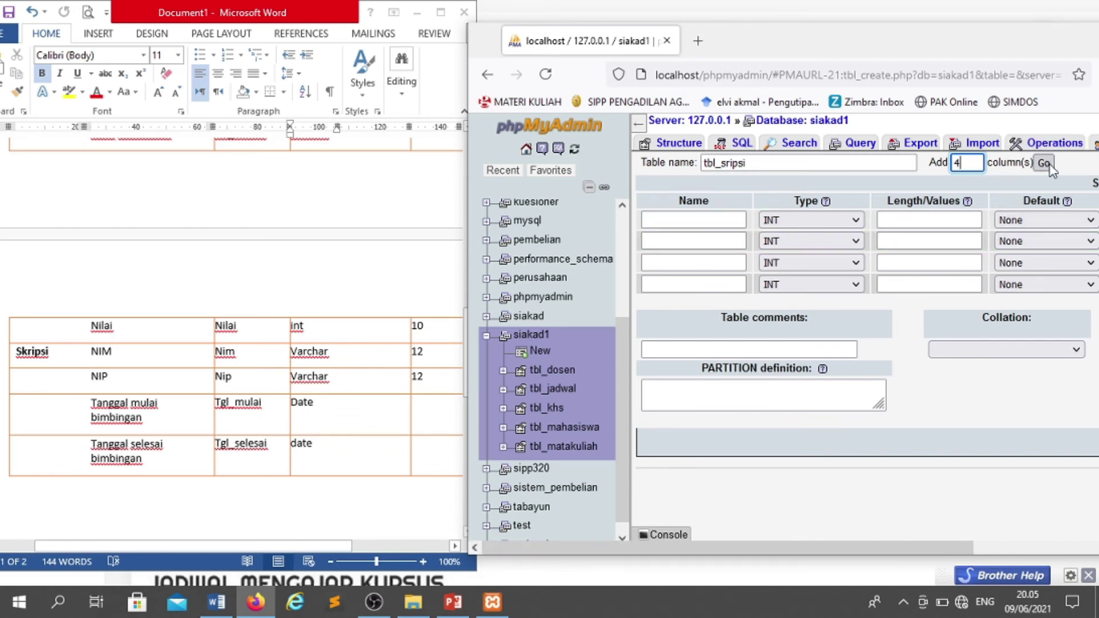
left_click(1044, 163)
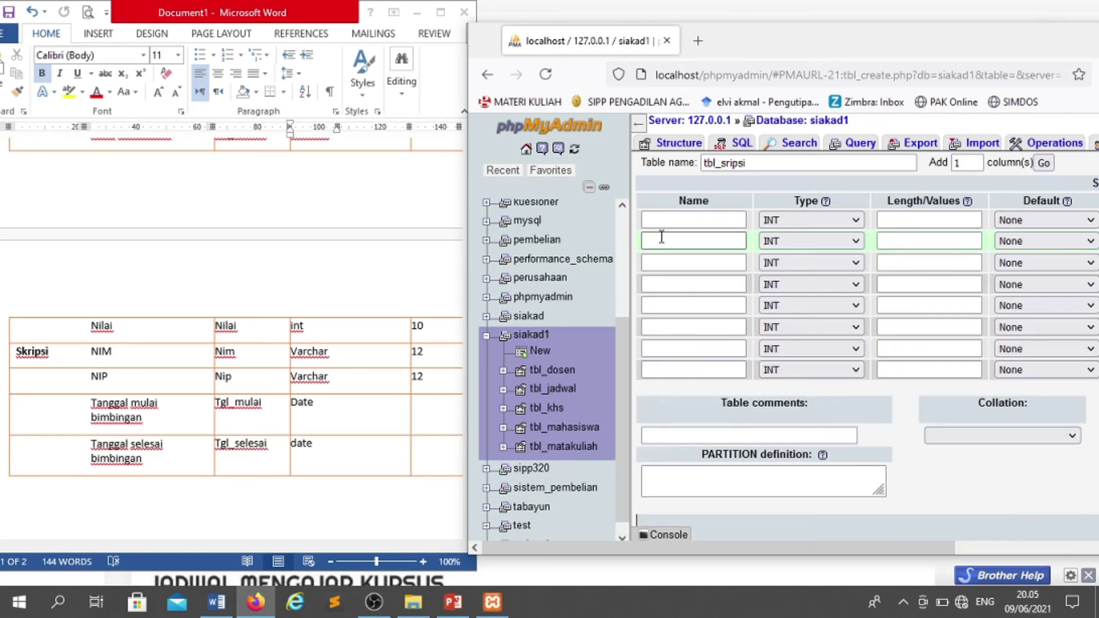
- Define nim and nip as VARCHAR(12) columns
left_click(661, 221)
type("nim")
key("Tab")
key("v")
key("Tab")
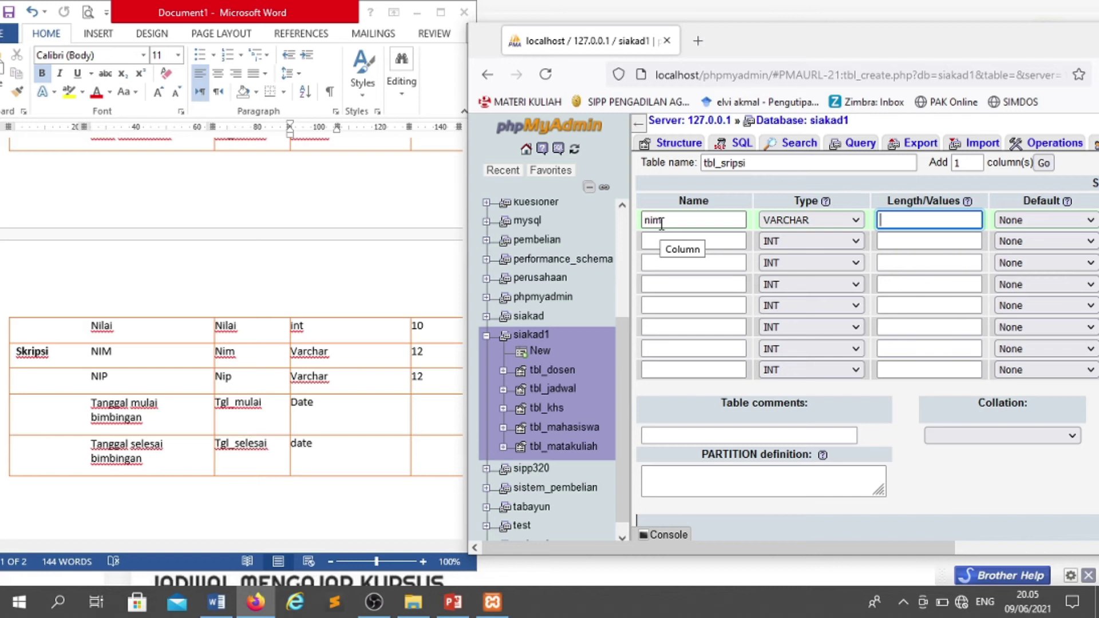
type("12")
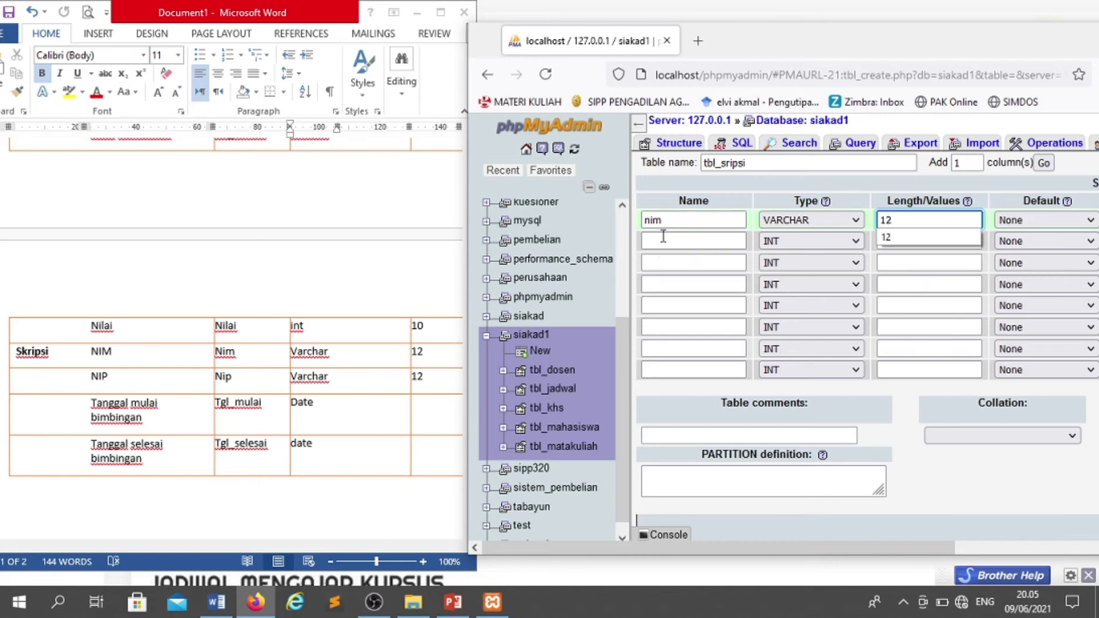
left_click(662, 242)
type("nip")
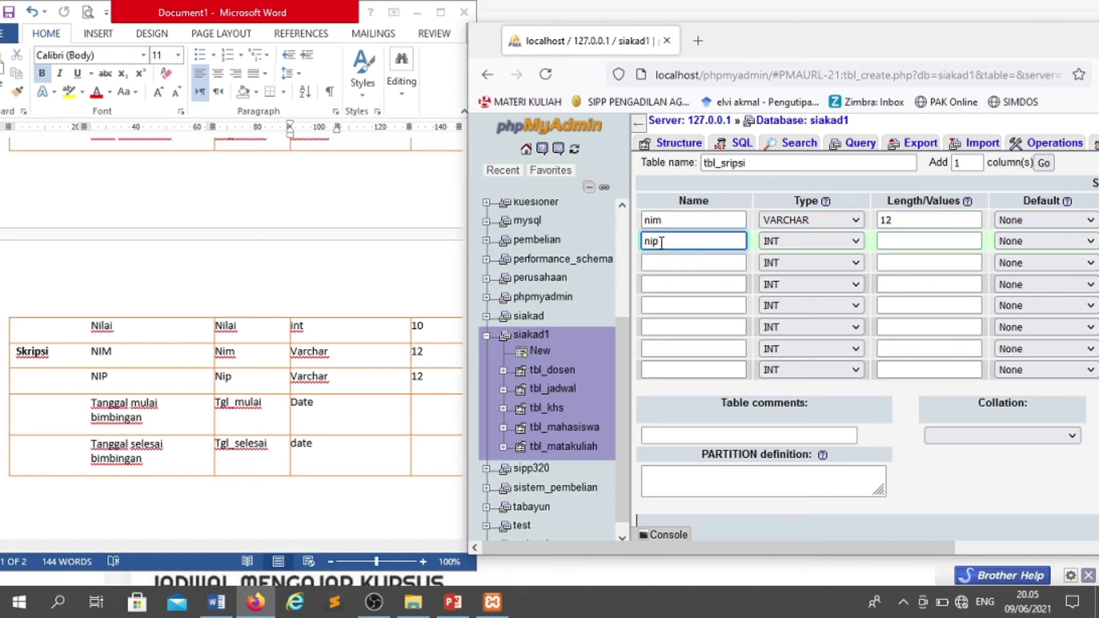
key("Tab")
key("v")
key("Tab")
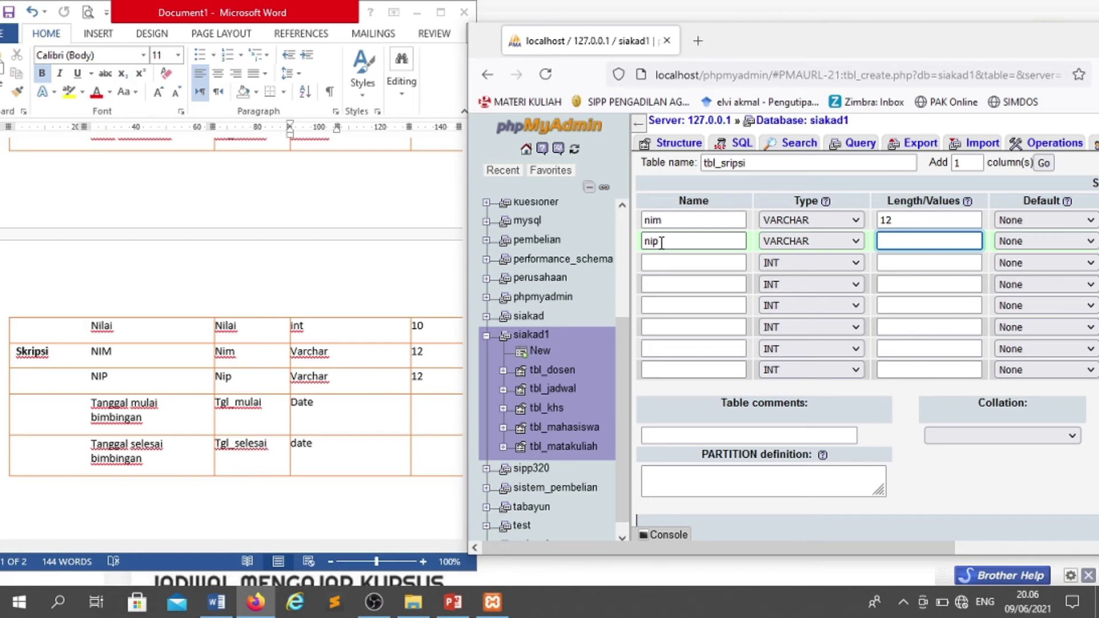
type("12")
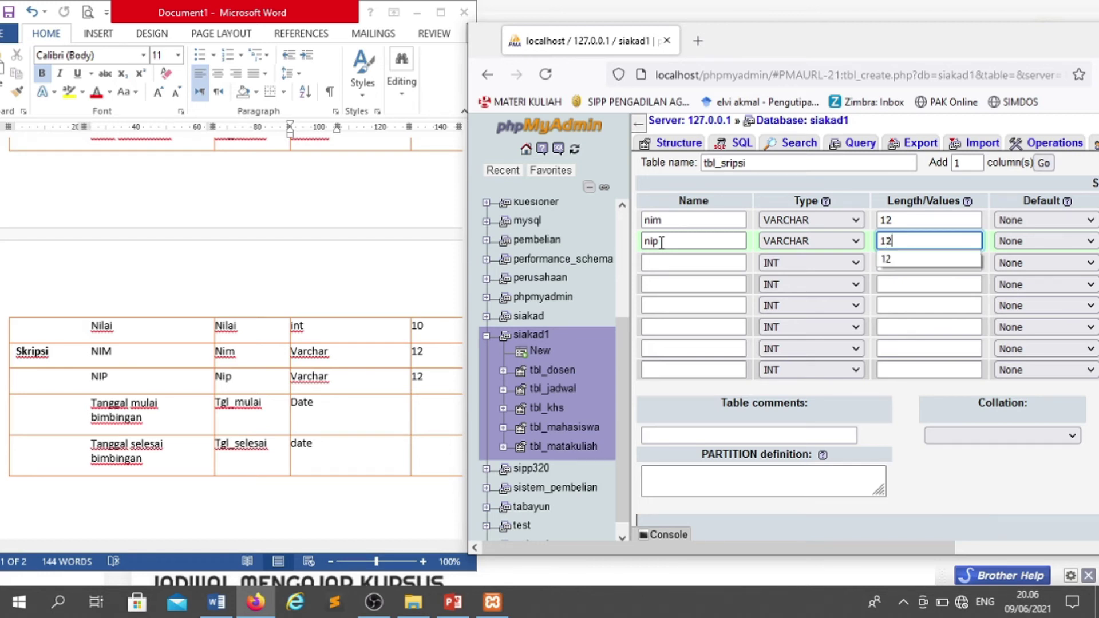
- Add tgl_mulai as DATE and a tgl_selesai column
left_click(664, 261)
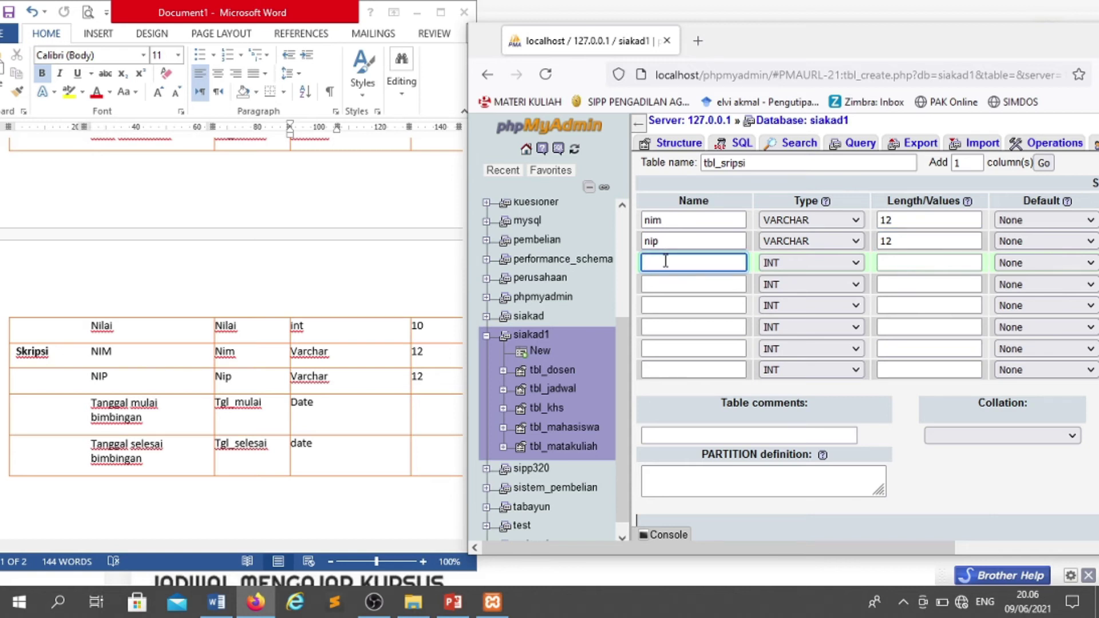
type("tgl")
key("Down")
key("Tab")
type("date")
key("Tab")
left_click(658, 289)
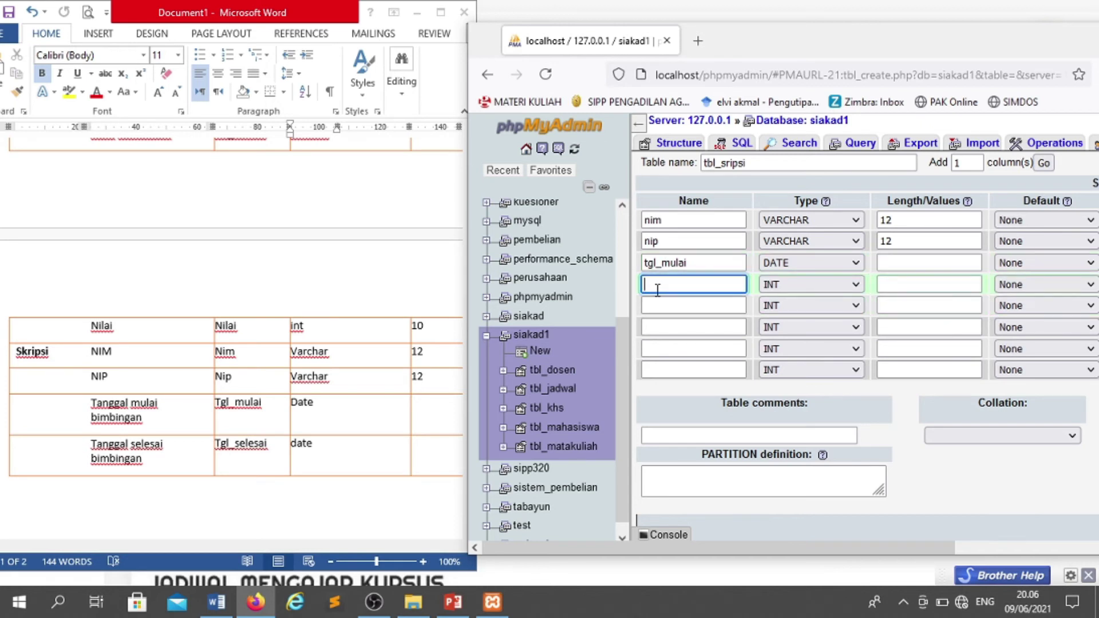
type("tgl")
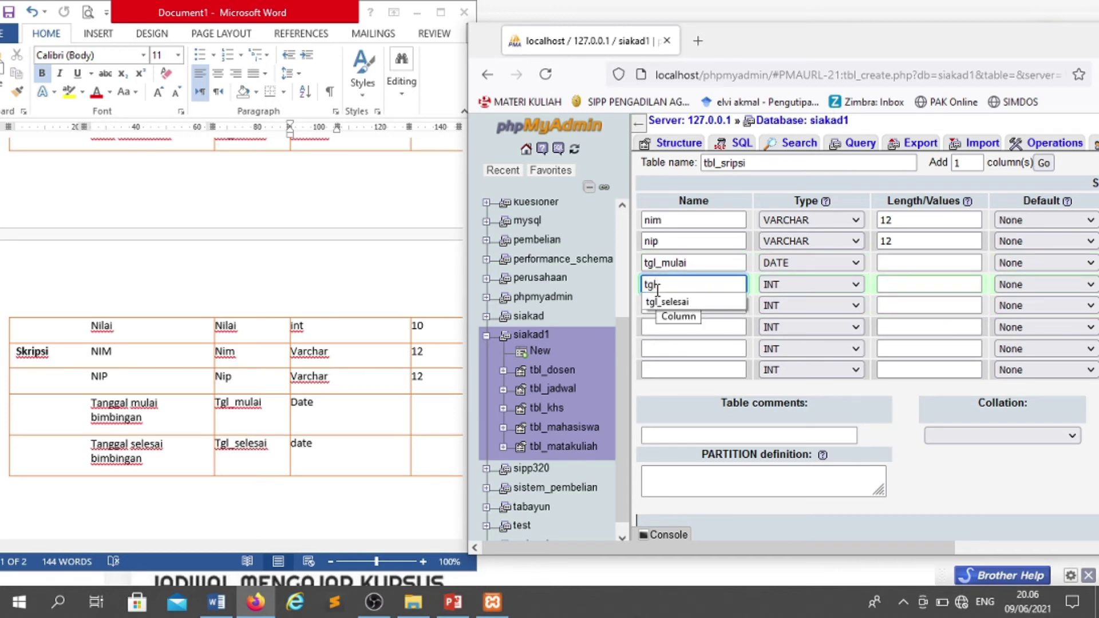
left_click(667, 302)
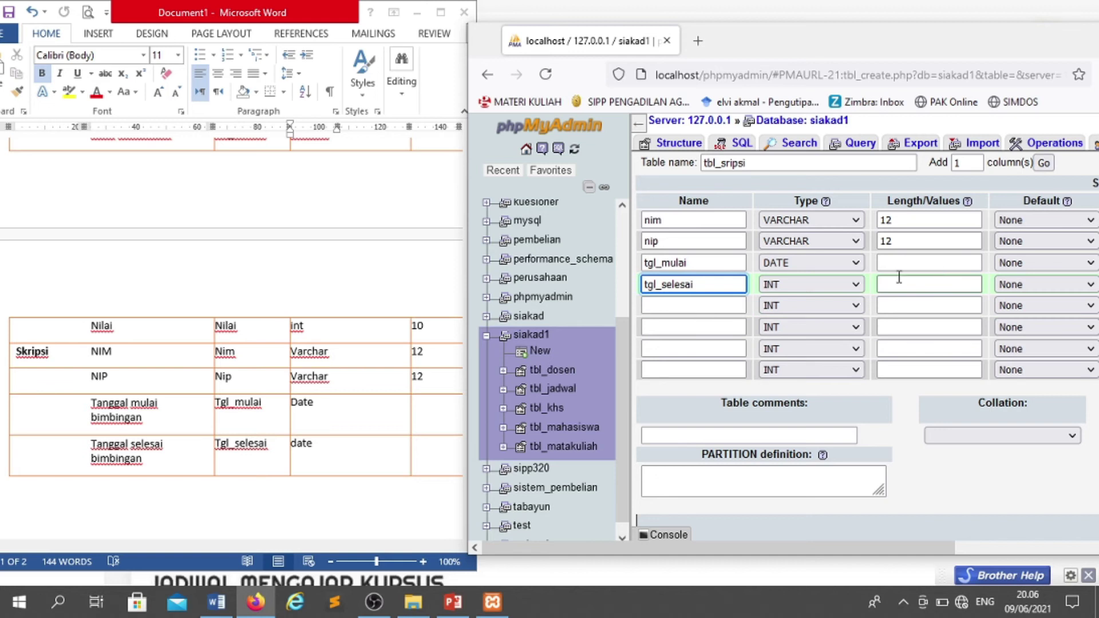
left_click_drag(799, 550, 1061, 525)
- Make nim the primary key and save tbl_sripsi
left_click(1014, 220)
left_click(1010, 263)
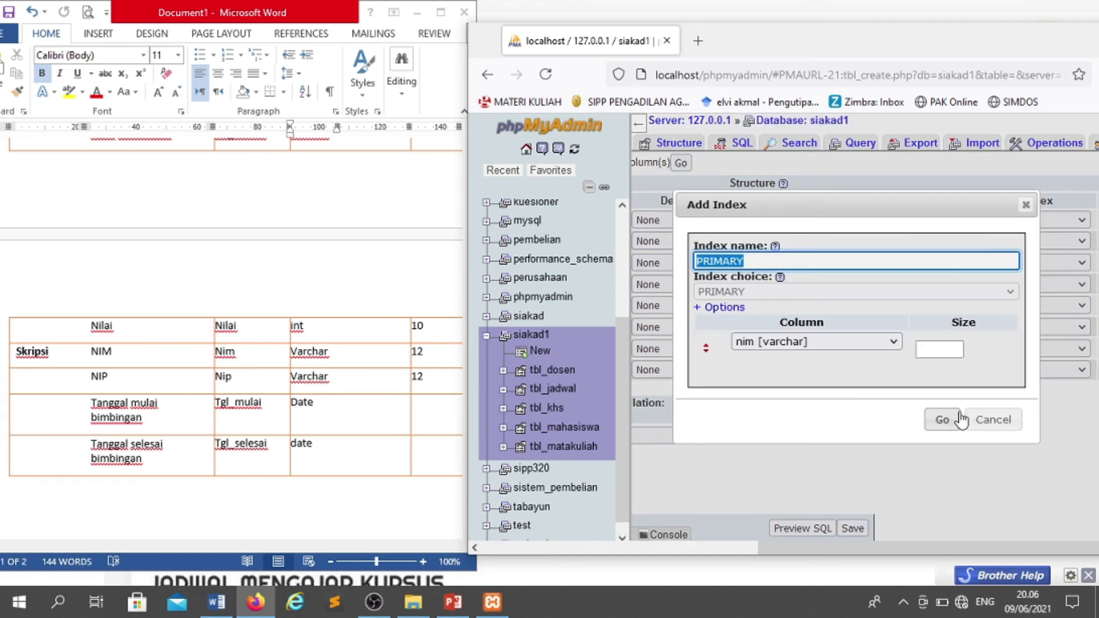
left_click(945, 421)
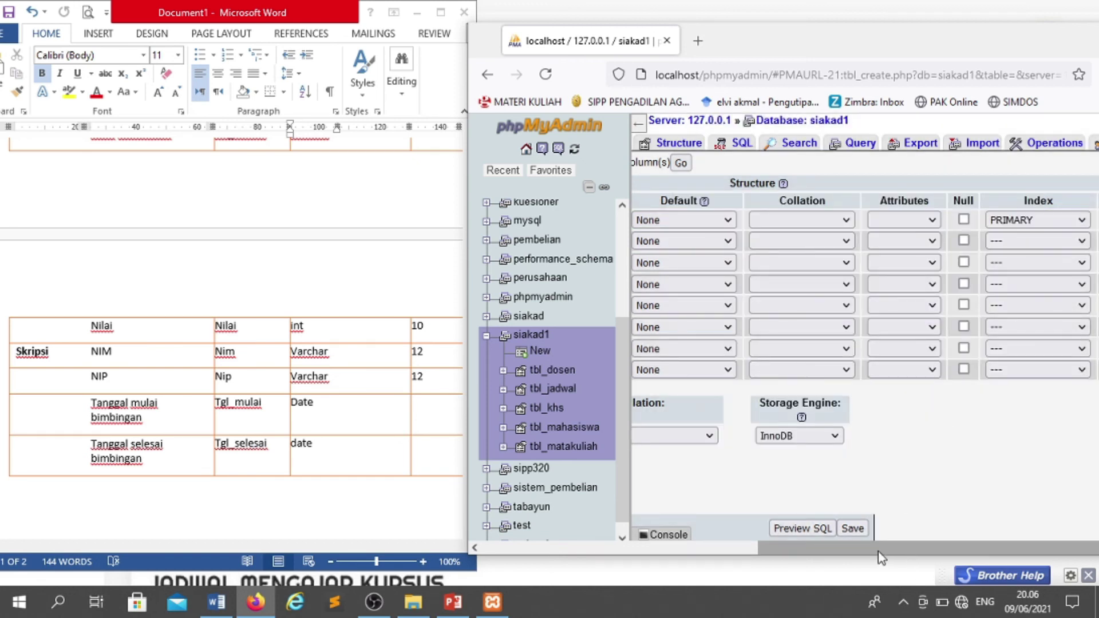
left_click(853, 530)
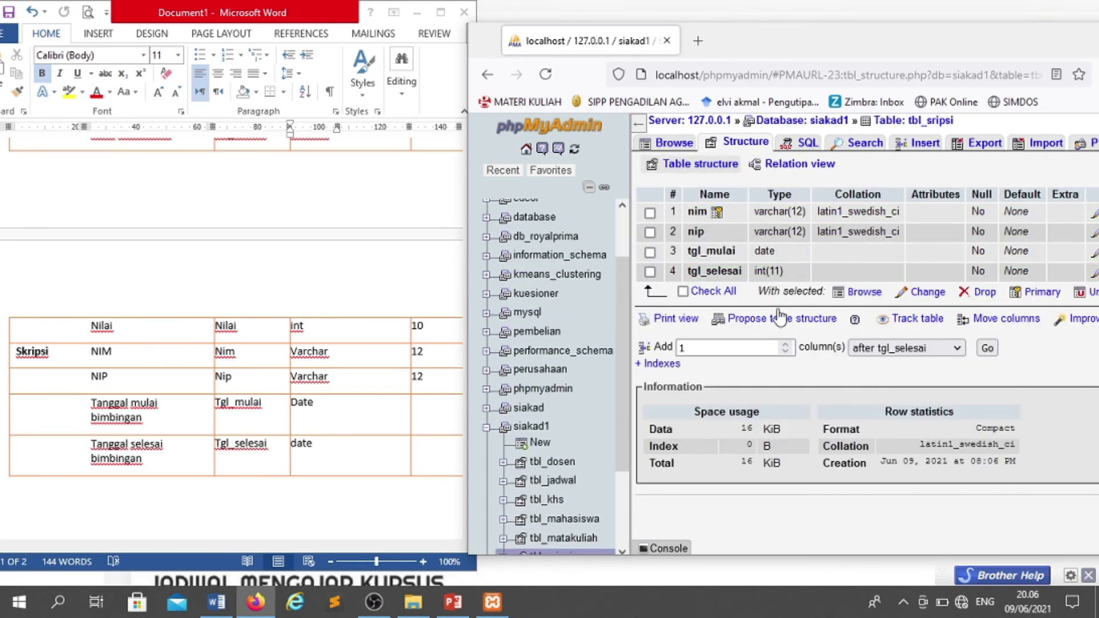
- Show the siakad1 structure page listing all six tables, with Firefox over Word
scroll(583, 438, "down", 1)
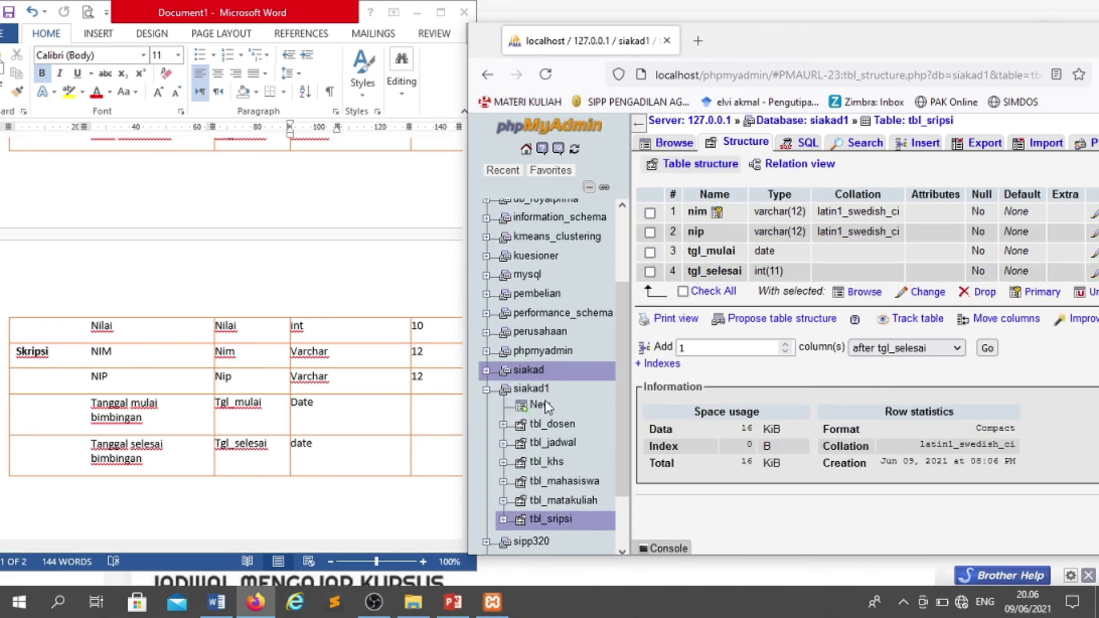
left_click(535, 389)
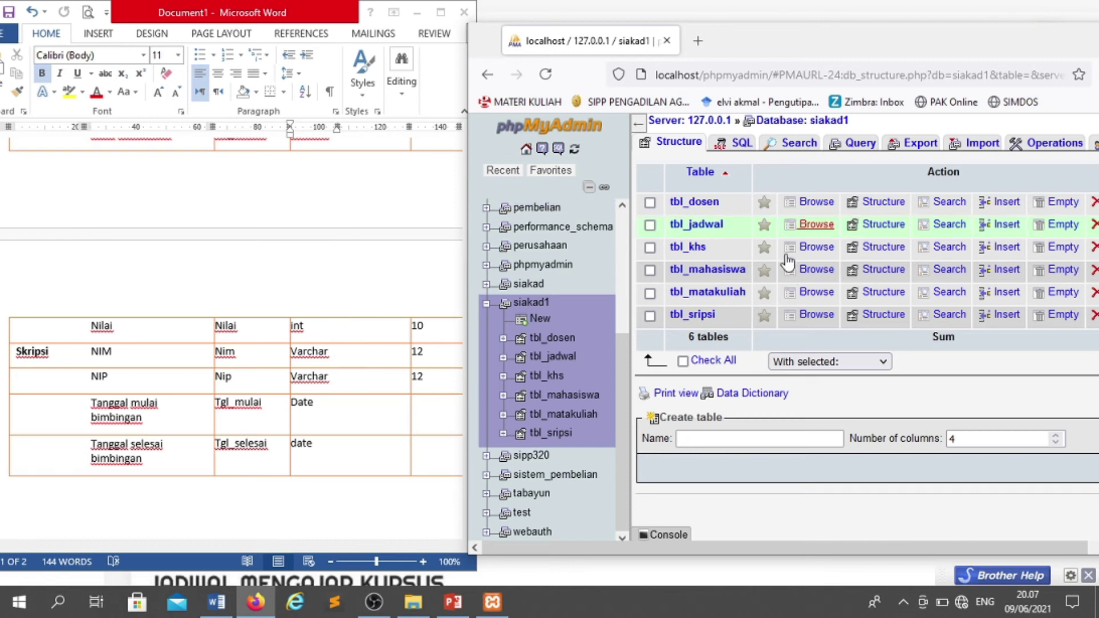
left_click_drag(918, 40, 681, 25)
- Maximize Firefox and view all six siakad1 tables in the Designer diagram
left_click(965, 24)
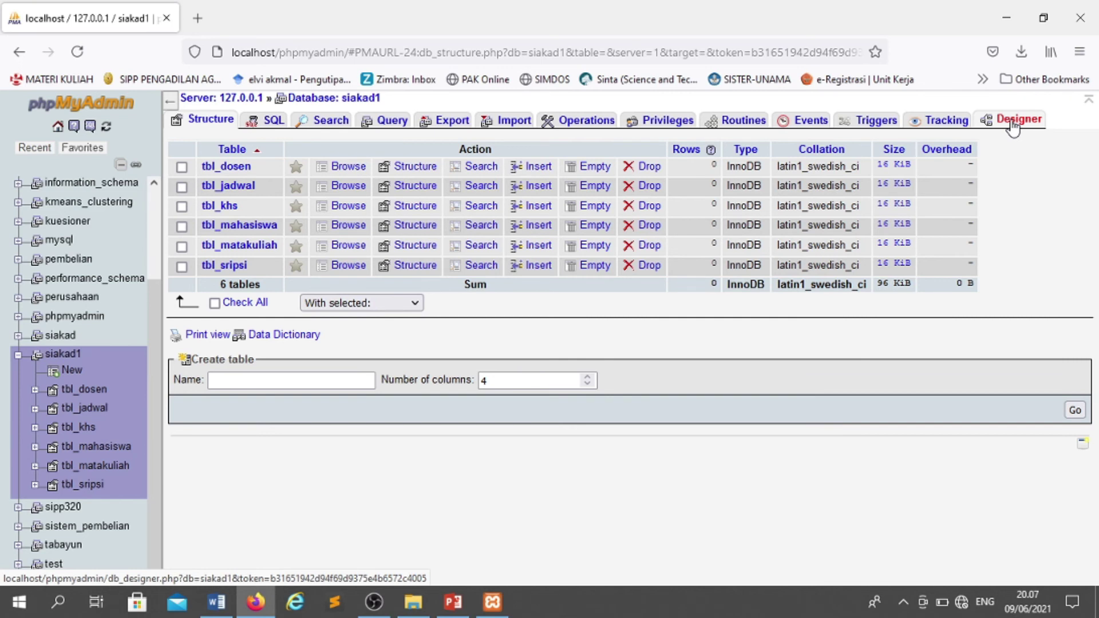
left_click(1013, 124)
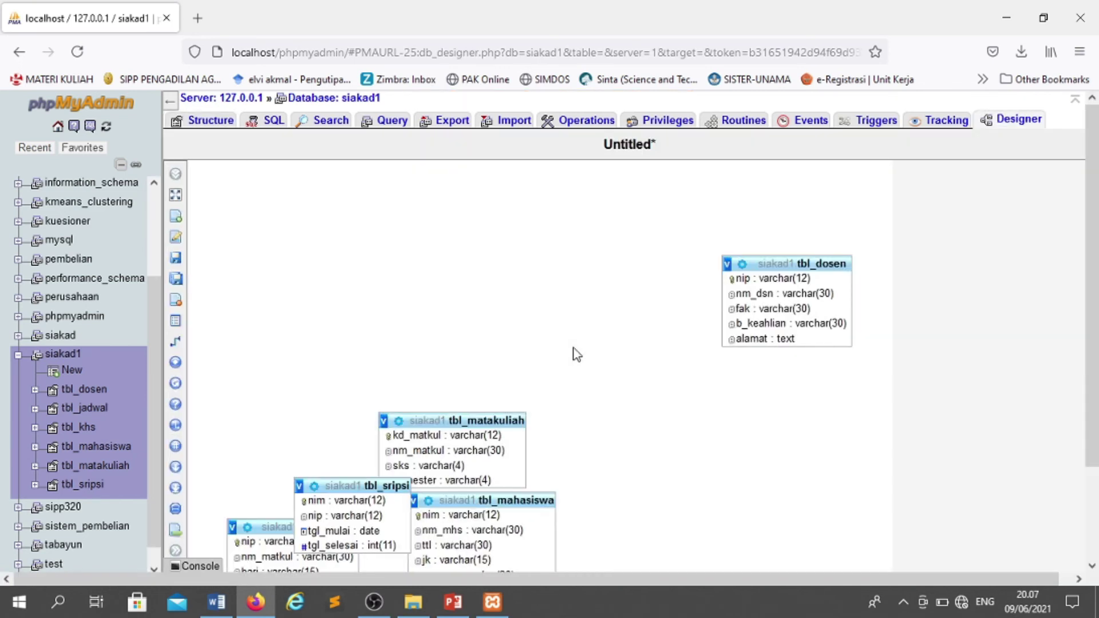
scroll(576, 351, "down", 2)
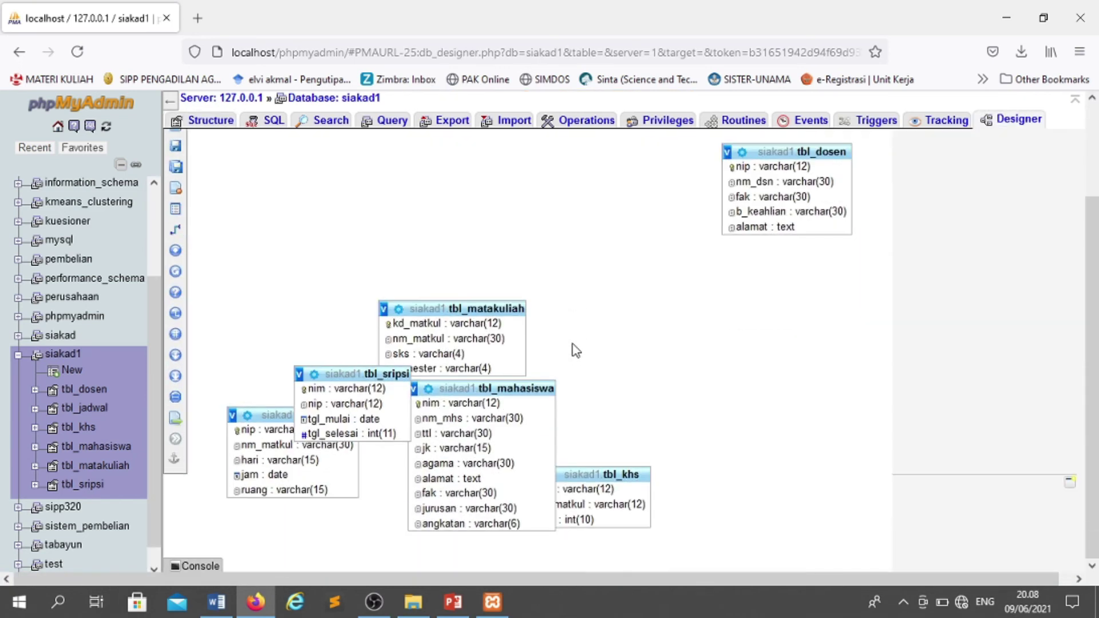
scroll(575, 351, "up", 2)
- Link tbl_khs.nim to tbl_mahasiswa.nim with CASCADE on delete and on update
mouse_move(179, 324)
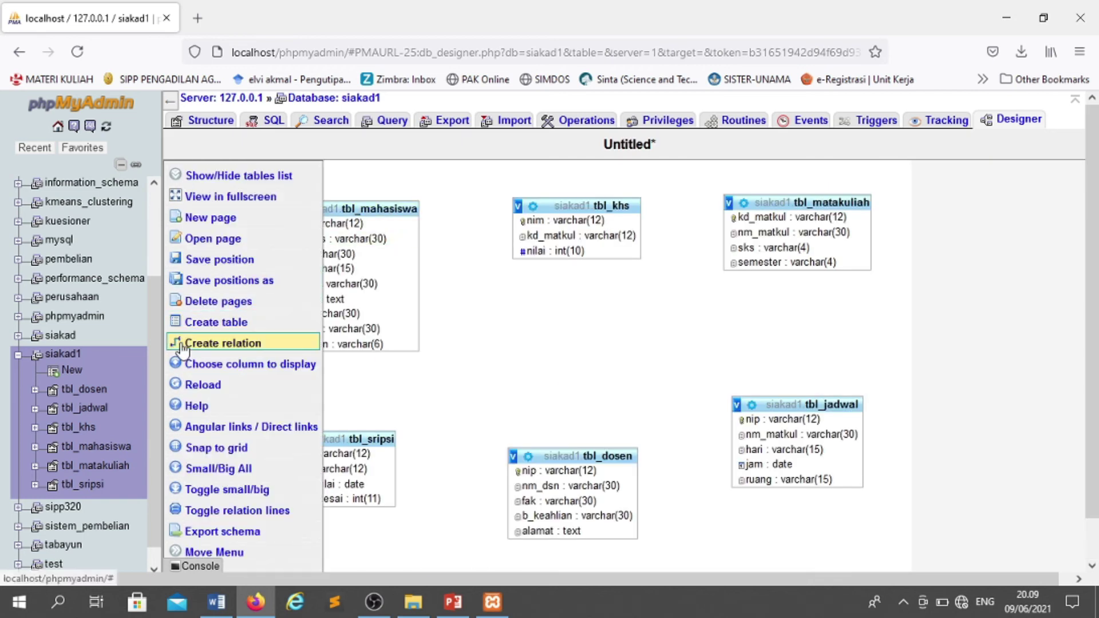
left_click(181, 344)
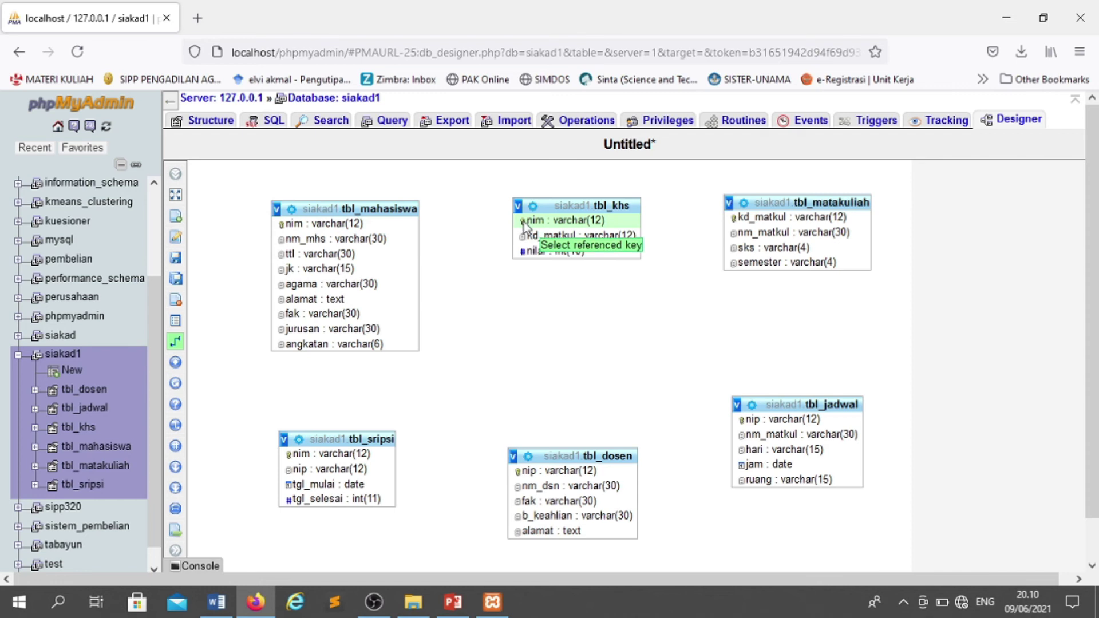
left_click(397, 226)
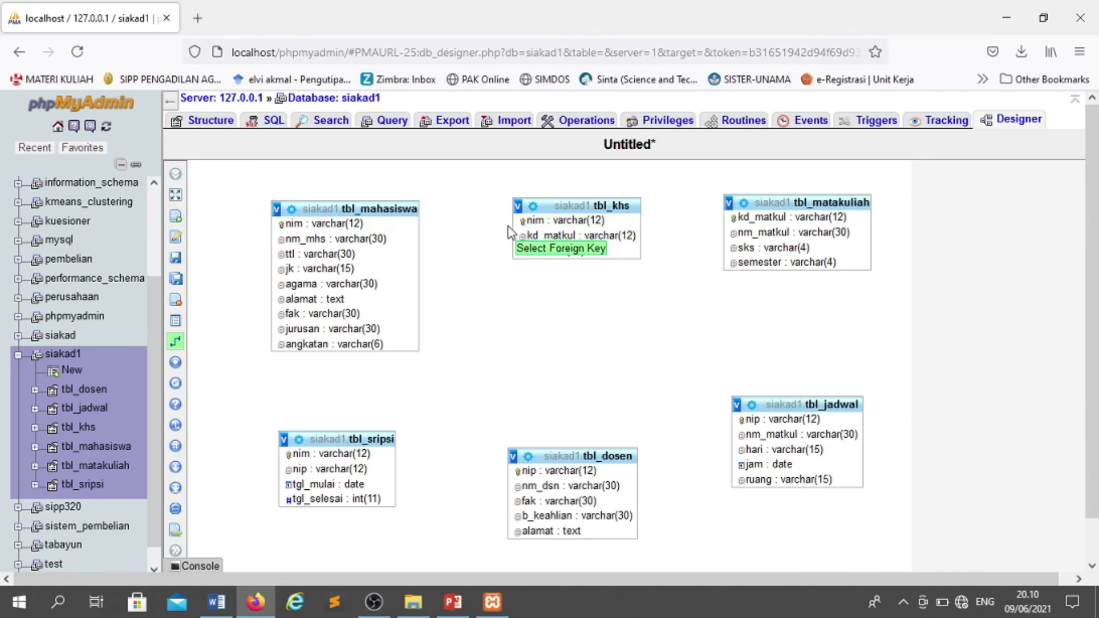
left_click(522, 222)
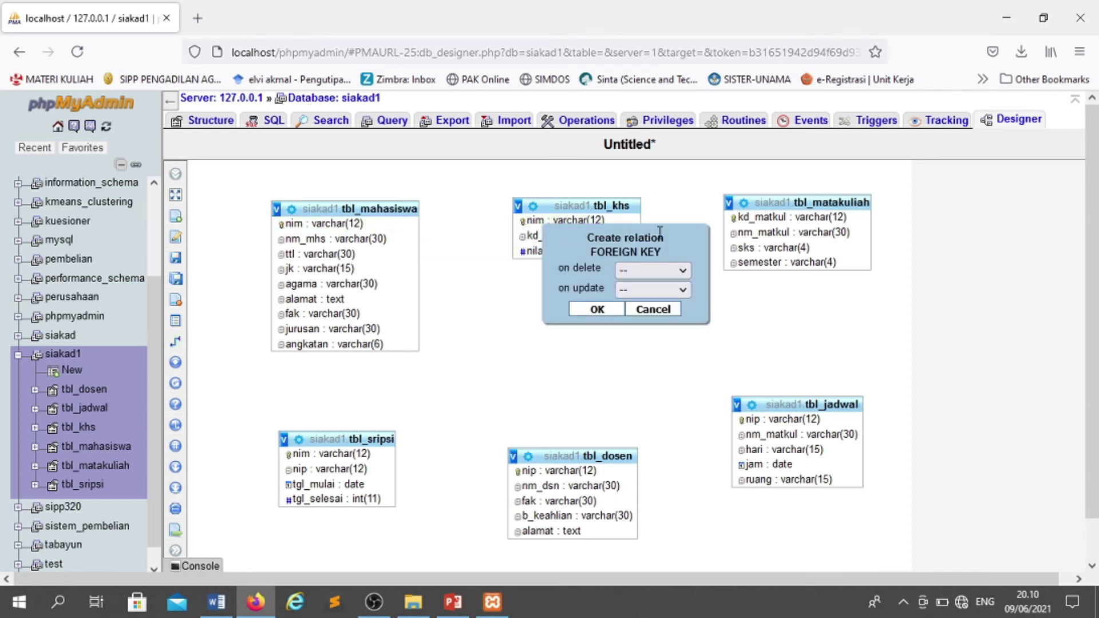
left_click(674, 274)
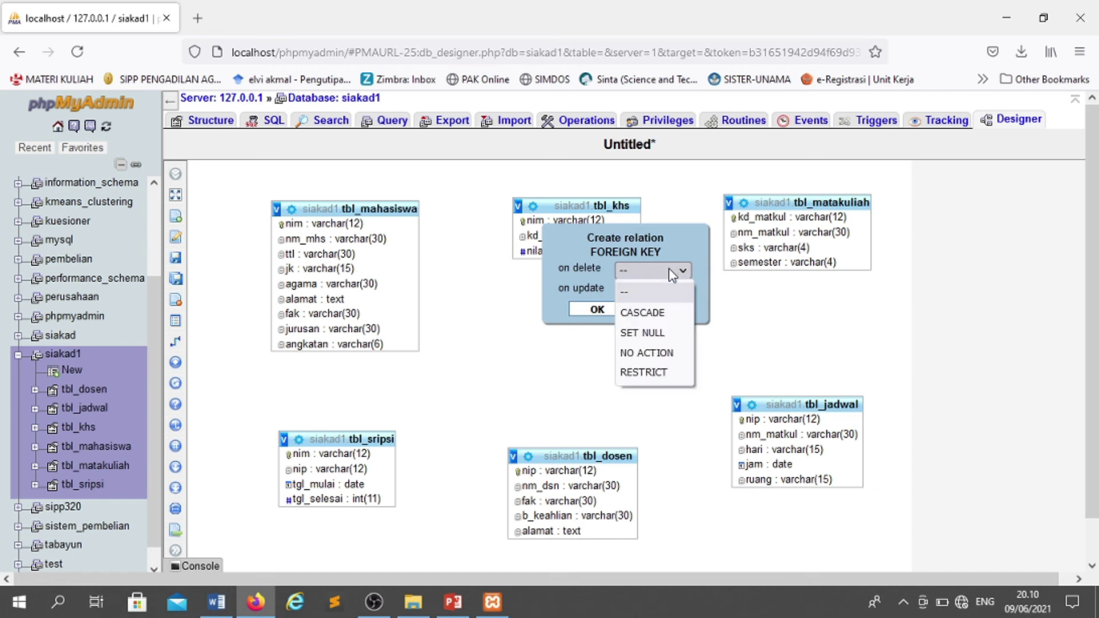
left_click(661, 314)
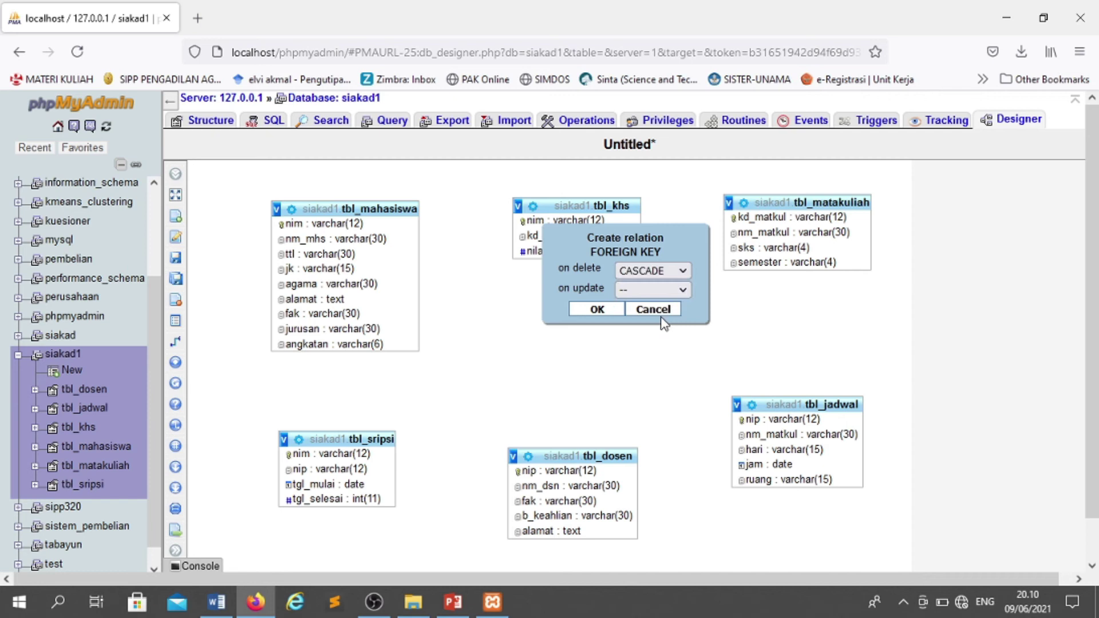
left_click(668, 291)
key("Escape")
key("Down")
left_click(610, 308)
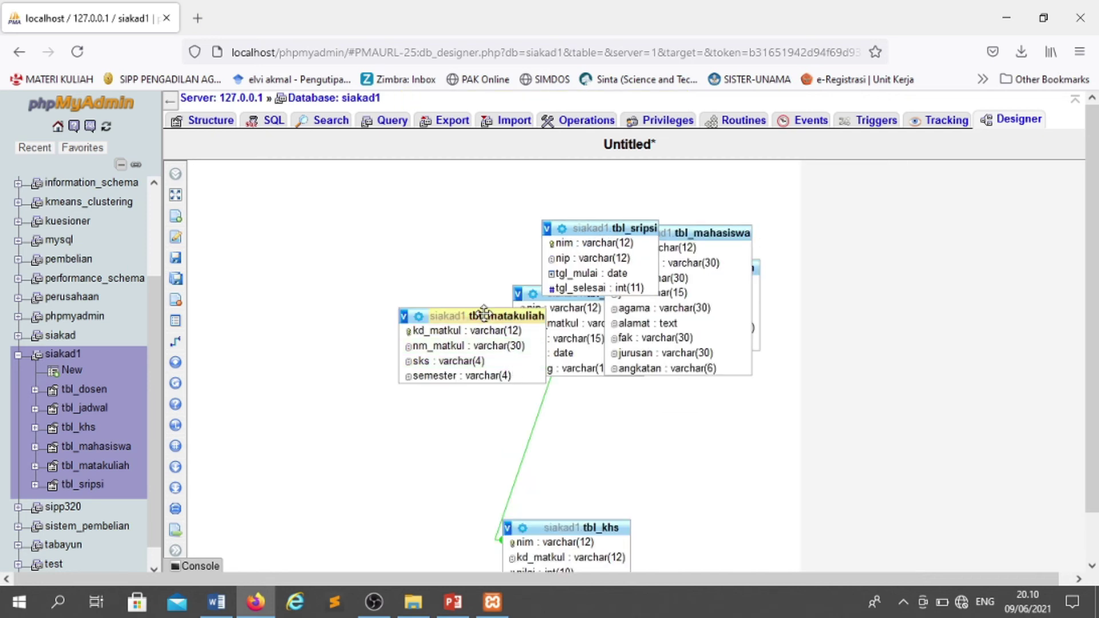
- Spread tbl_matakuliah, tbl_sripsi and tbl_jadwal apart on the Designer canvas
left_click_drag(481, 316, 353, 223)
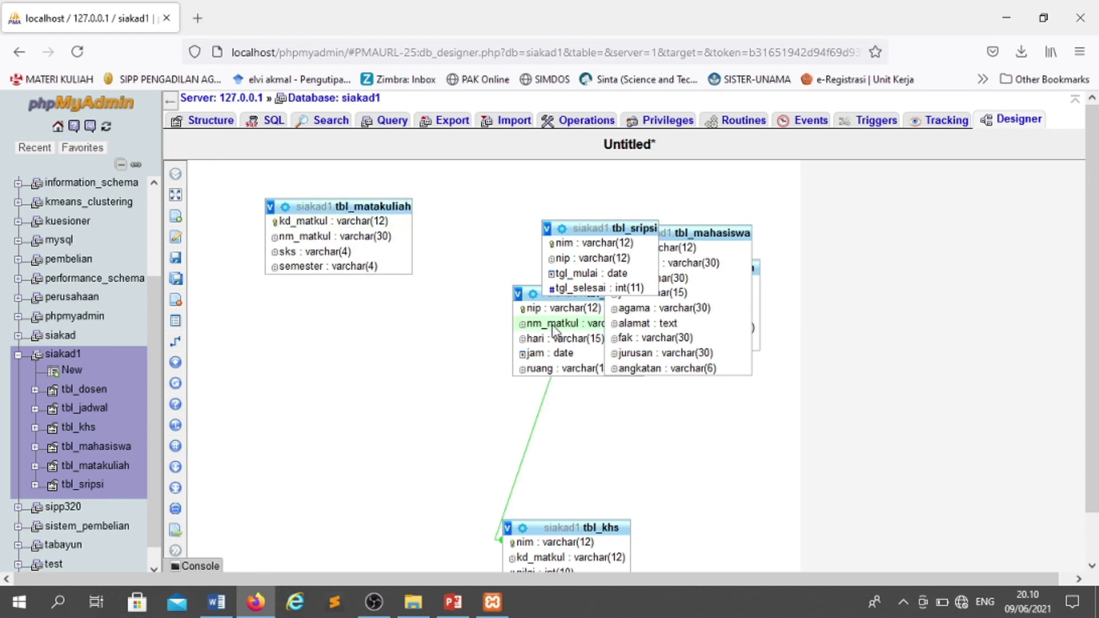
left_click_drag(600, 227, 382, 351)
left_click_drag(569, 294, 697, 428)
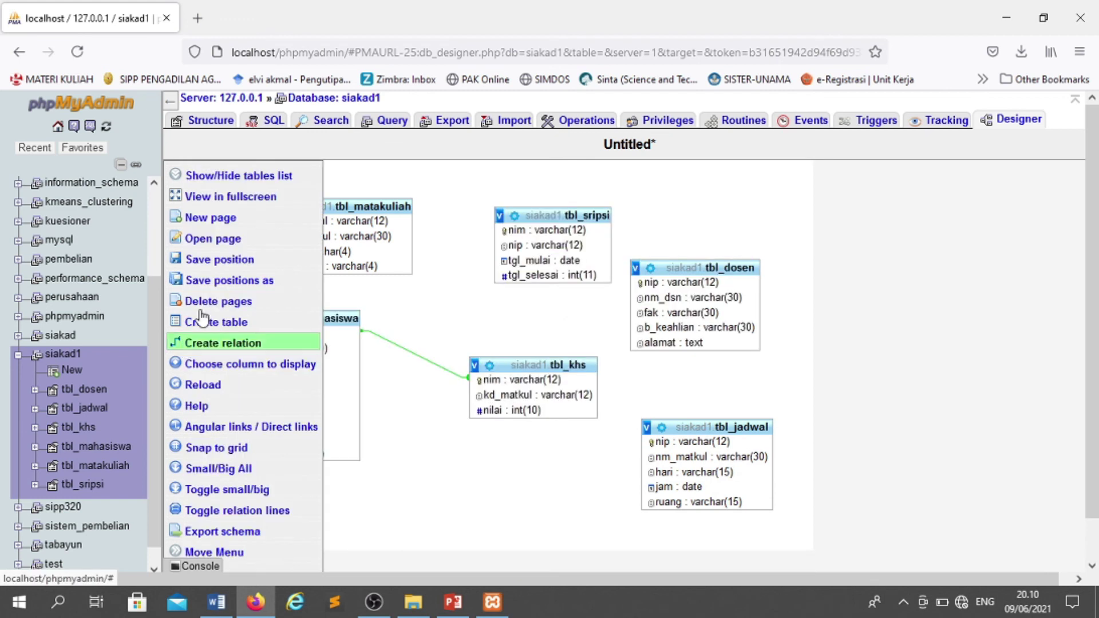
- Try relating tbl_khs.kd_matkul to tbl_matakuliah.kd_matkul and dismiss the missing-index error
left_click(176, 341)
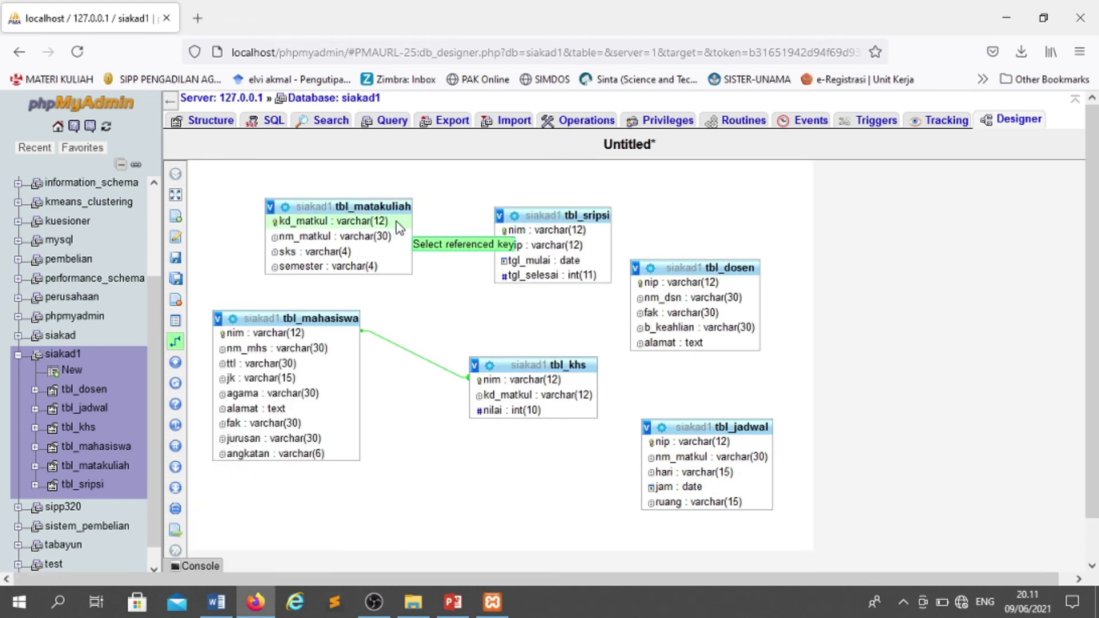
left_click(397, 223)
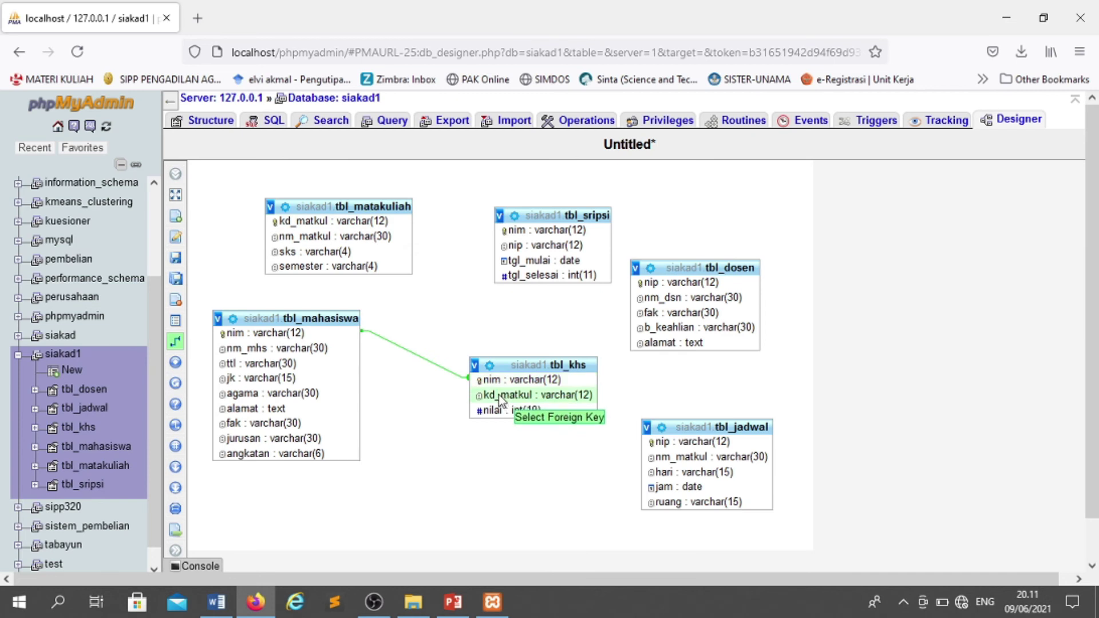
left_click(500, 400)
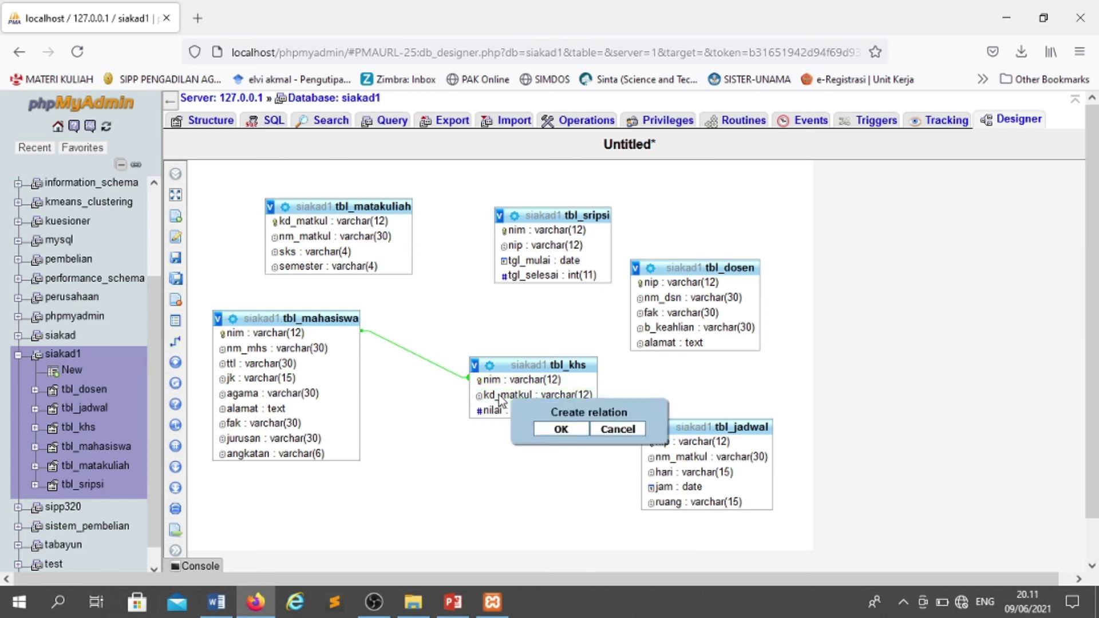
left_click(577, 430)
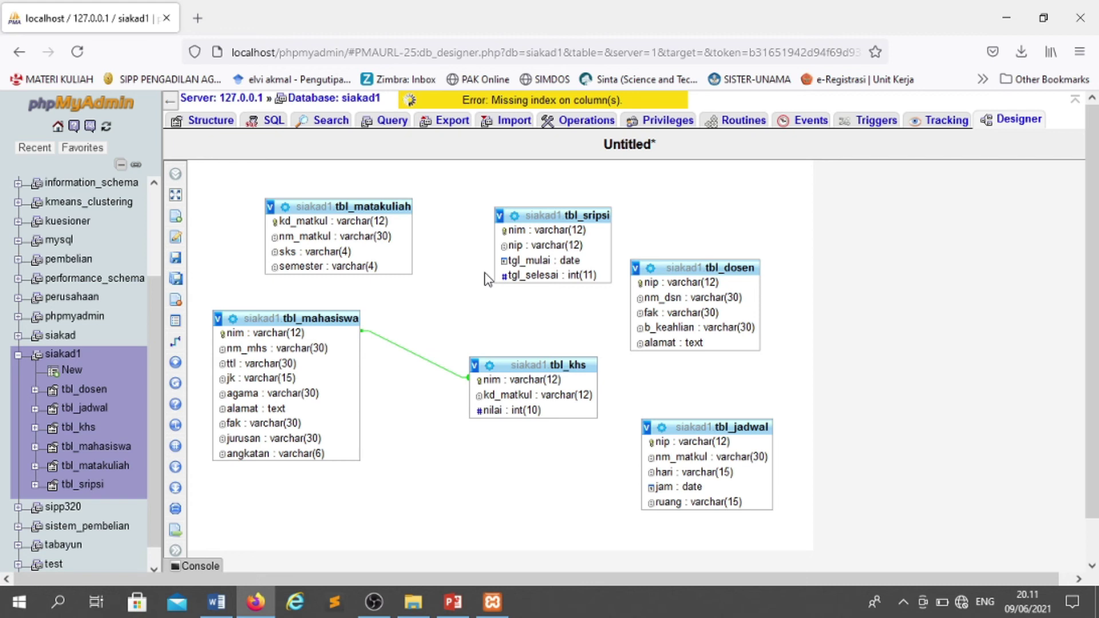
left_click(571, 105)
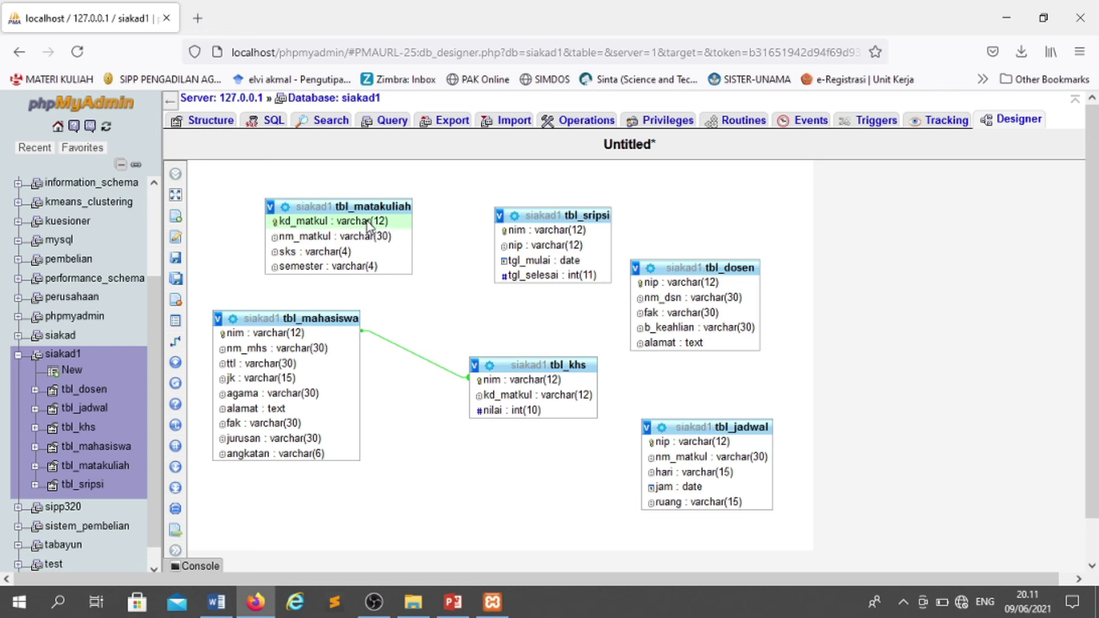
left_click(178, 349)
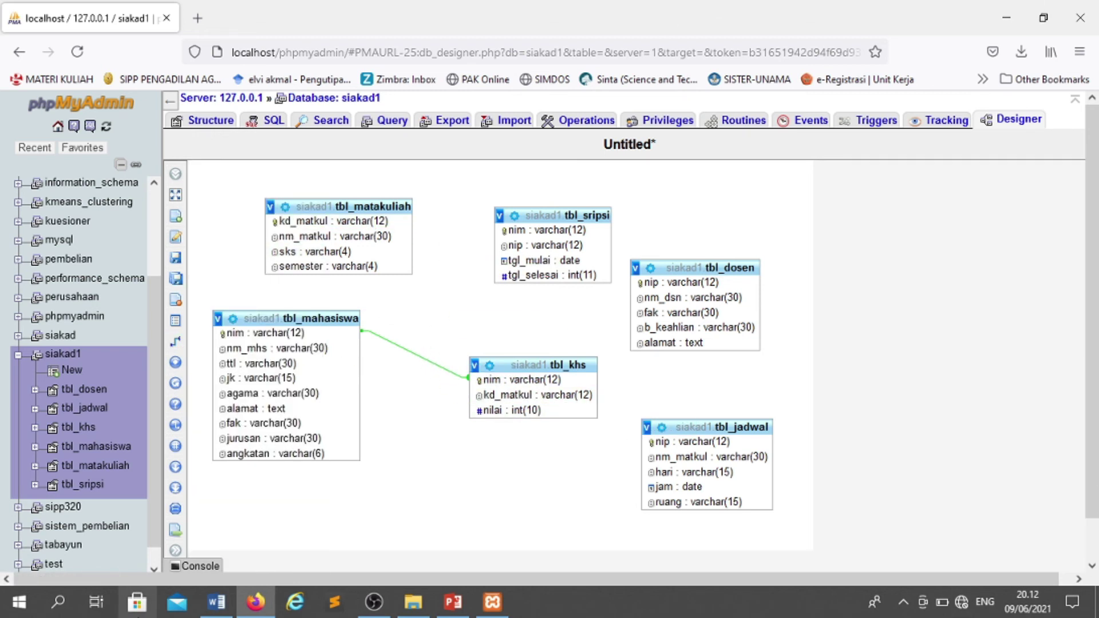
- Save the Designer layout as page 'relasi', then open tbl_khs
mouse_move(177, 237)
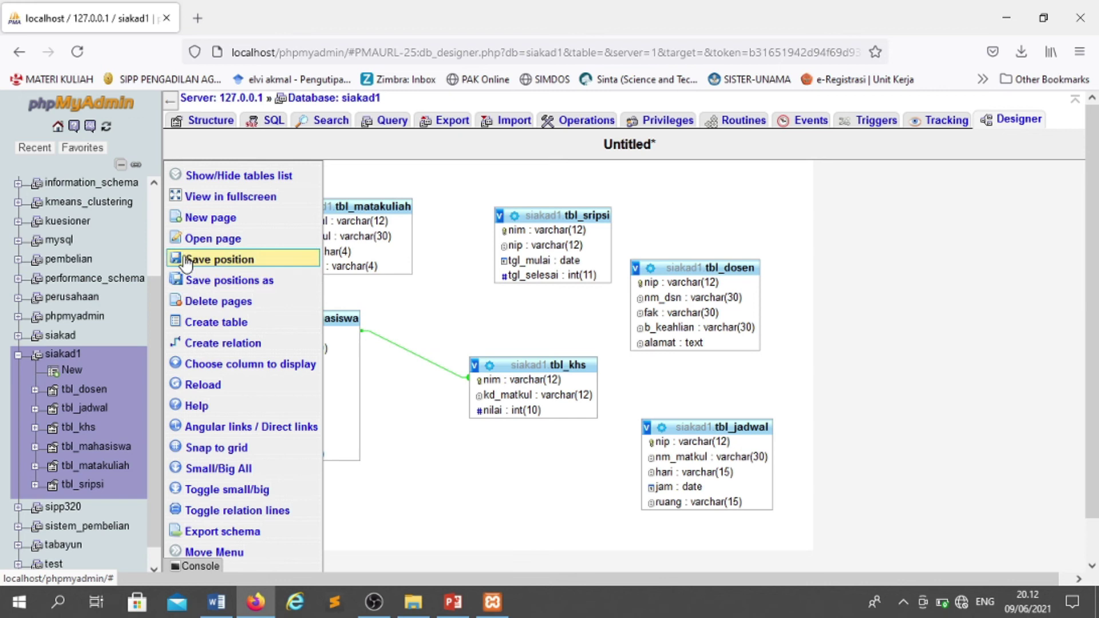
left_click(185, 261)
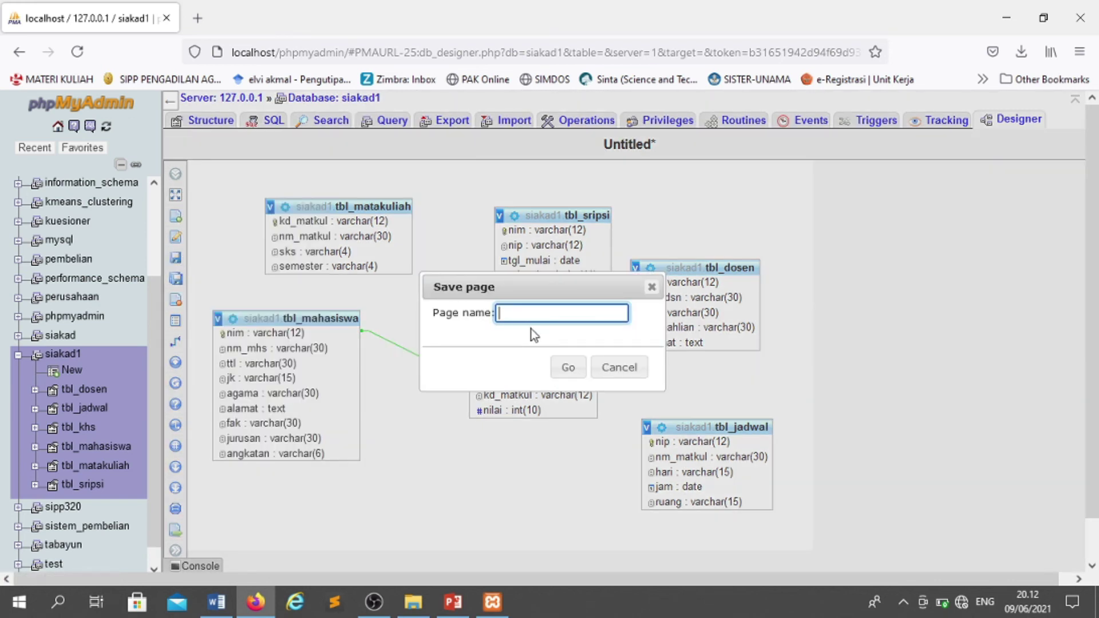
type("relasi")
left_click(568, 369)
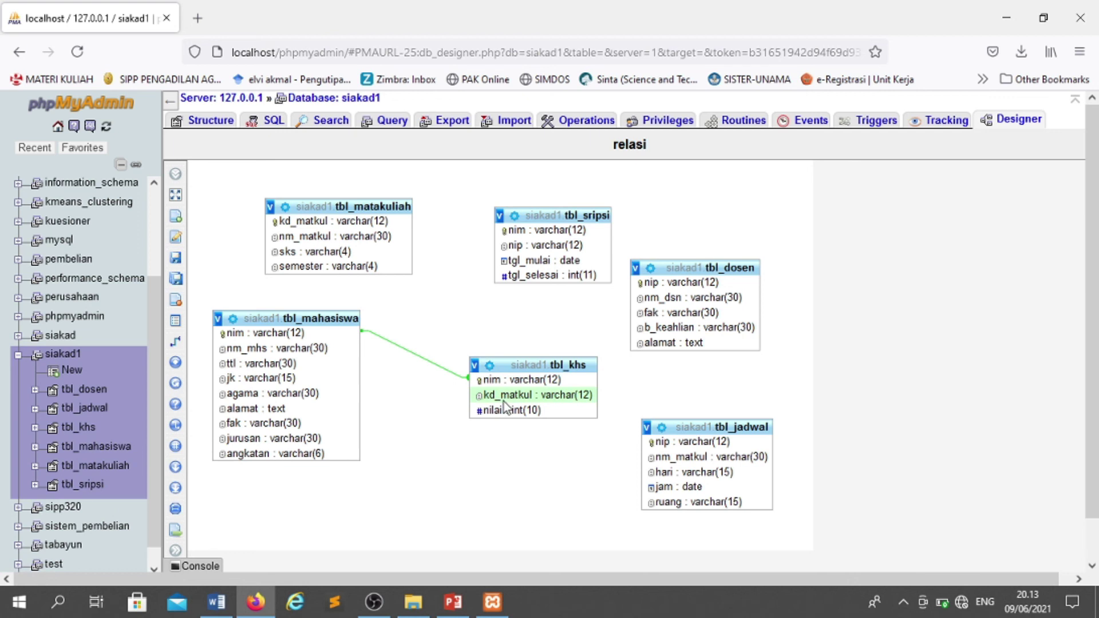
left_click(80, 428)
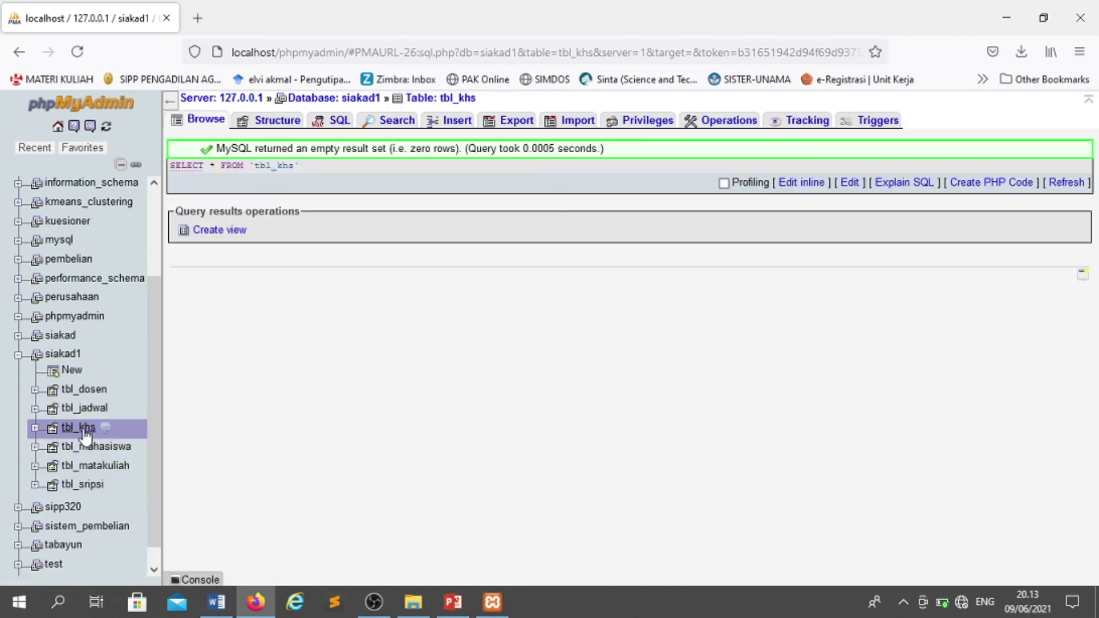
- Add a unique index on tbl_khs's kd_matkul column instead of a plain index
left_click(280, 122)
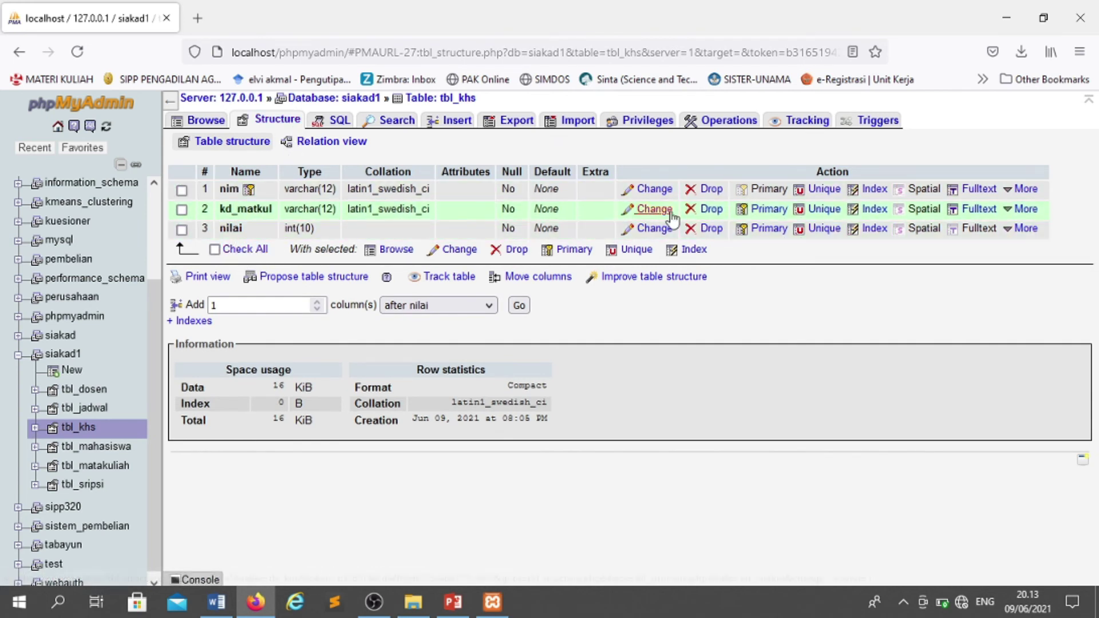
left_click(874, 210)
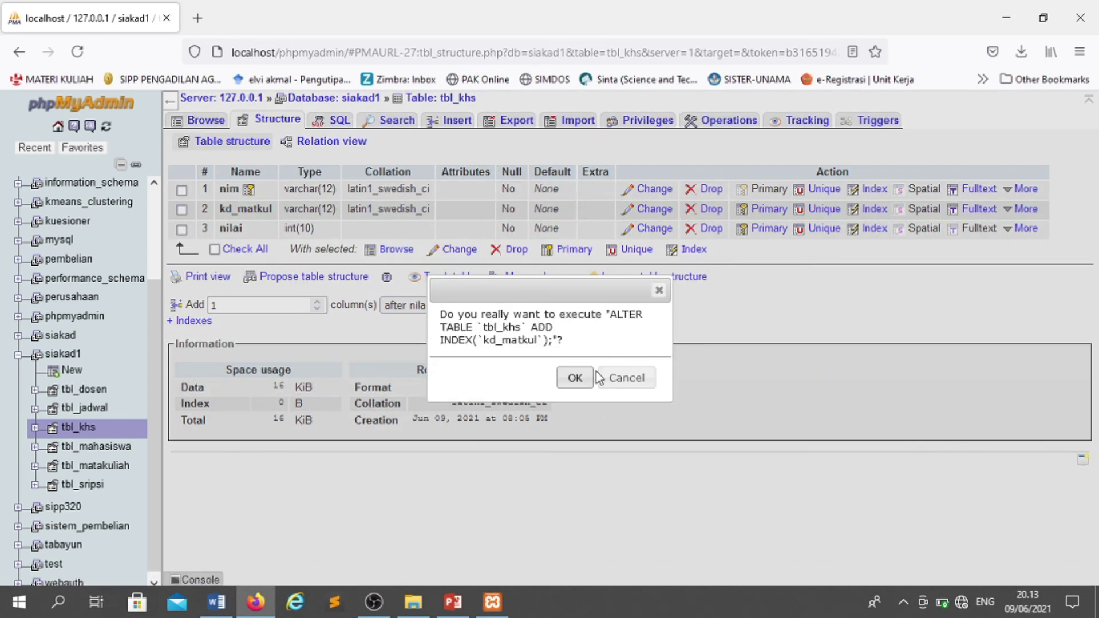
left_click(625, 379)
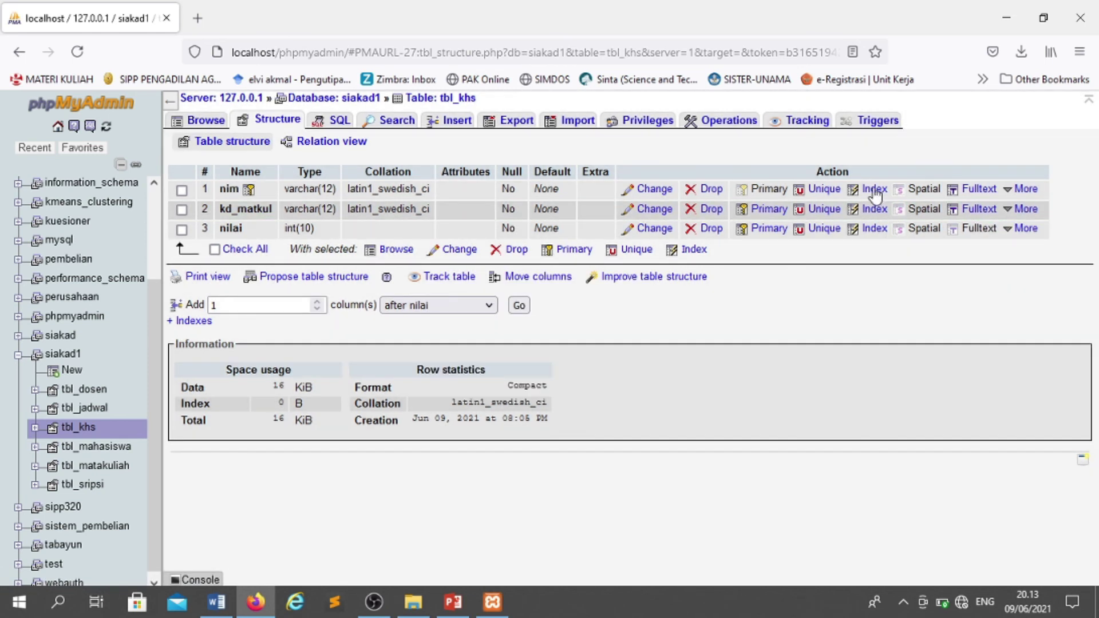
left_click(823, 210)
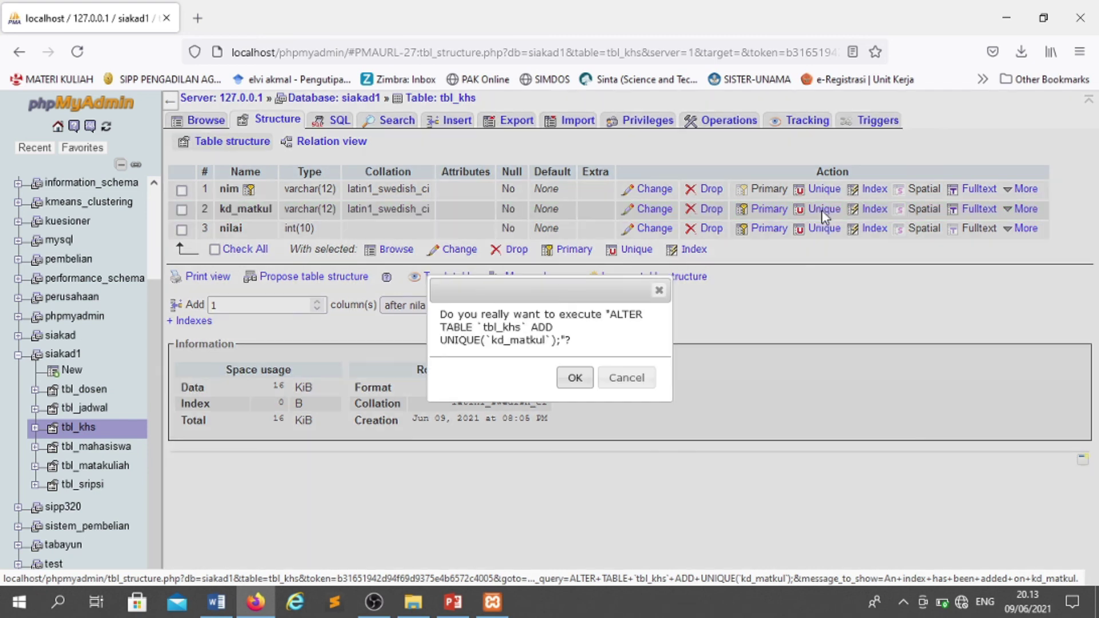
left_click(572, 378)
left_click(989, 123)
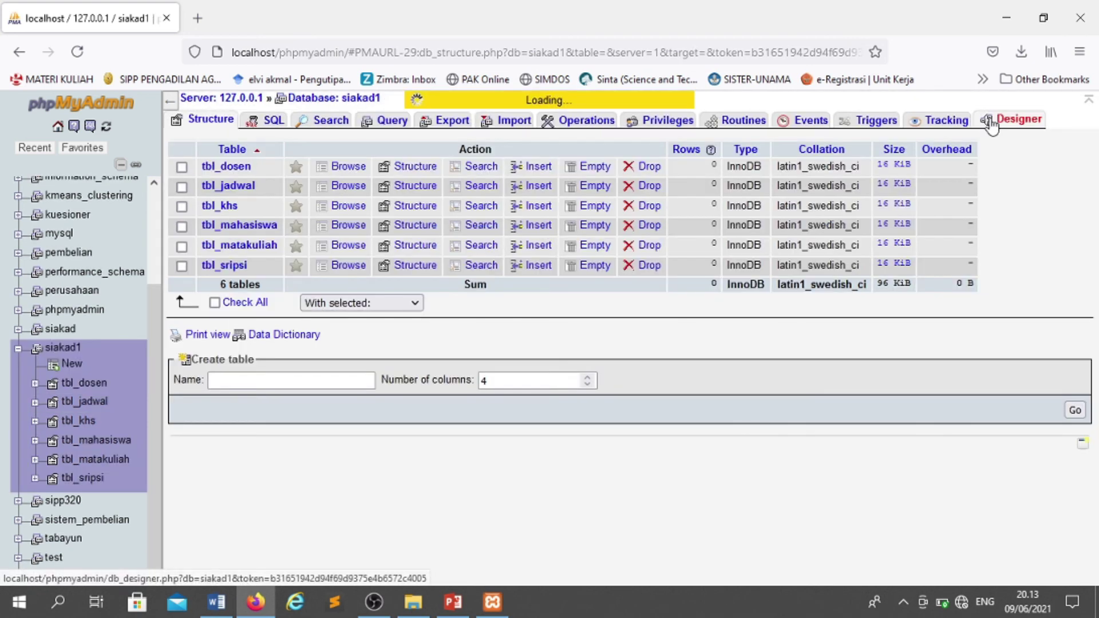
- Relate tbl_khs.kd_matkul to tbl_matakuliah.kd_matkul with CASCADE on delete and update, then reposition tbl_khs
scroll(561, 332, "down", 1)
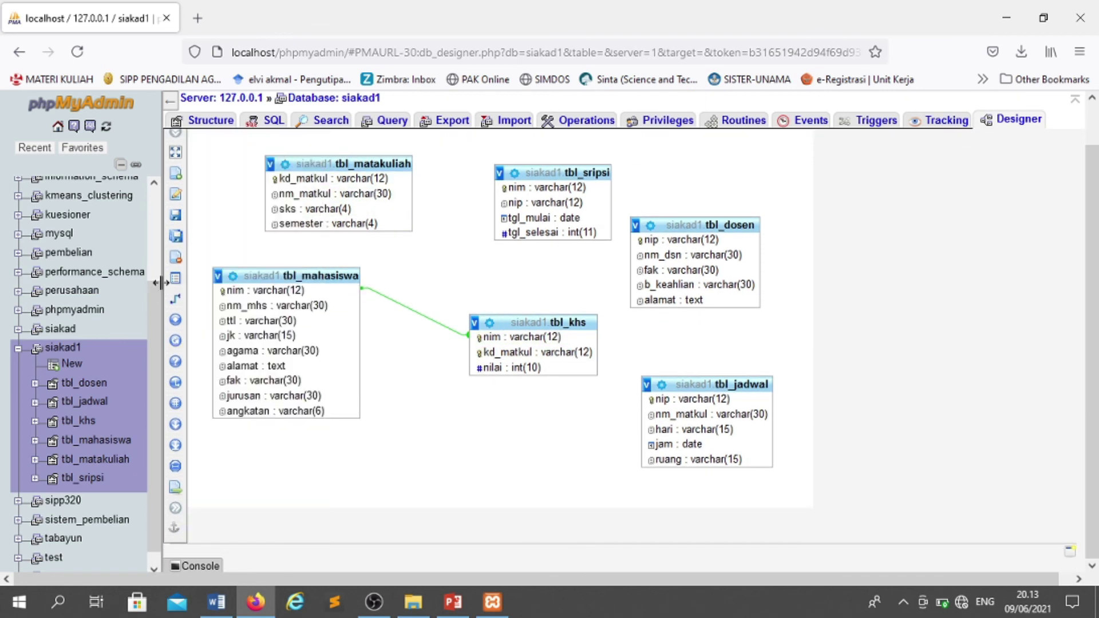
mouse_move(176, 299)
left_click(255, 299)
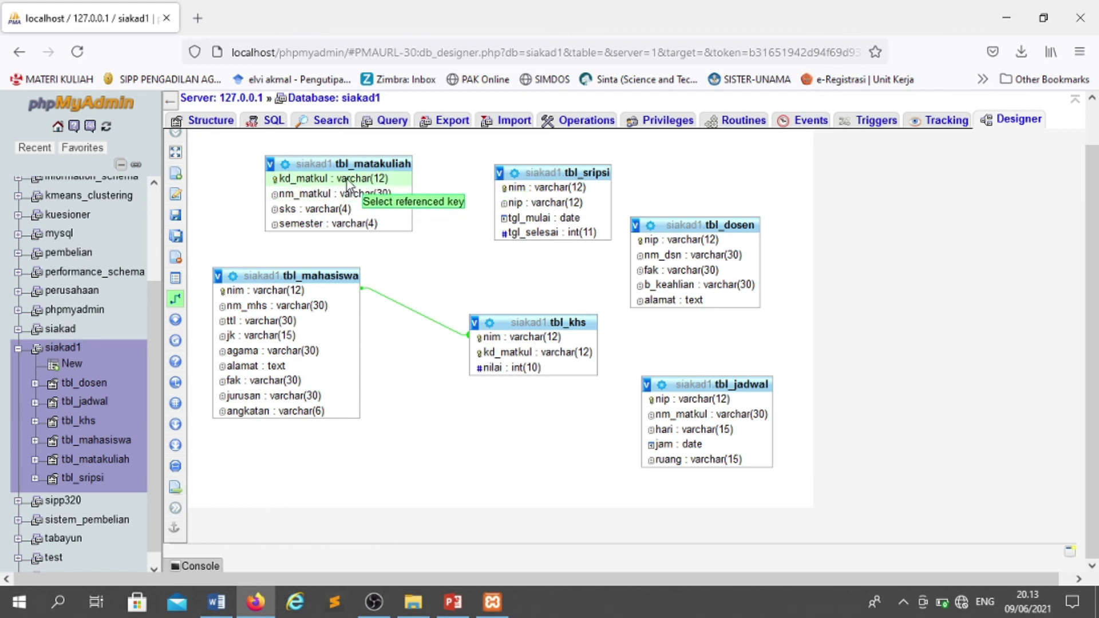
left_click(390, 180)
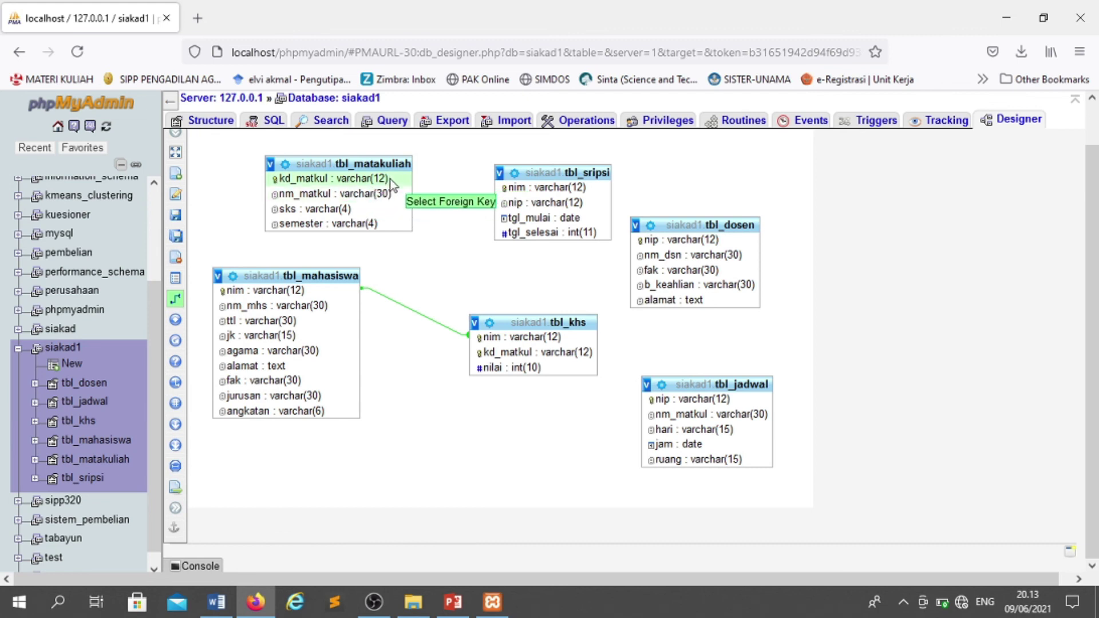
left_click(499, 353)
left_click(617, 404)
left_click(608, 444)
left_click(608, 421)
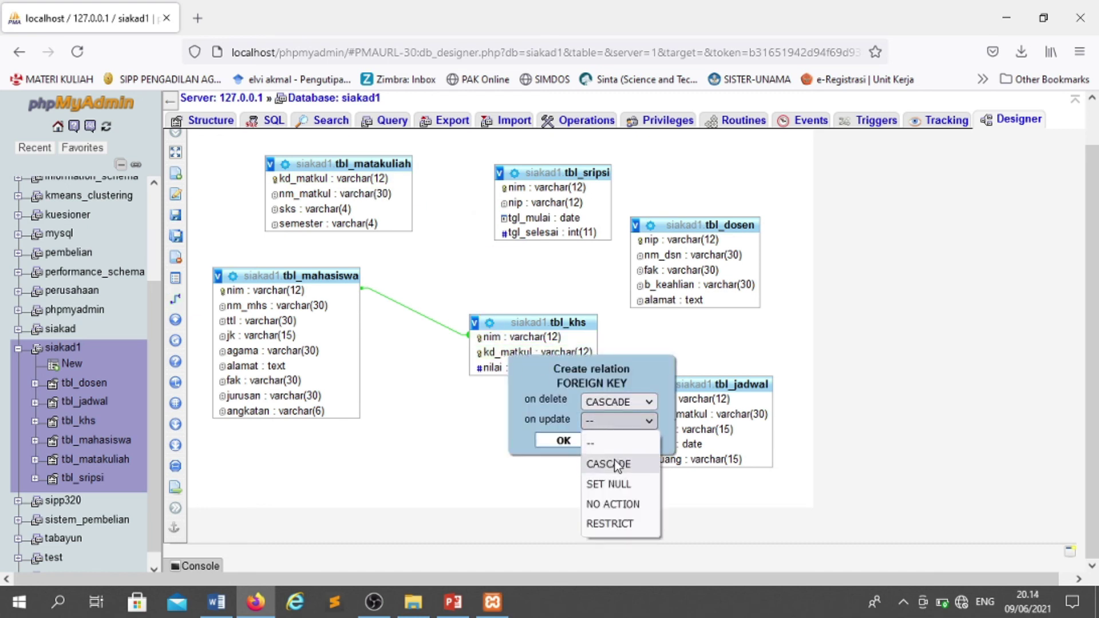
left_click(609, 464)
left_click(562, 442)
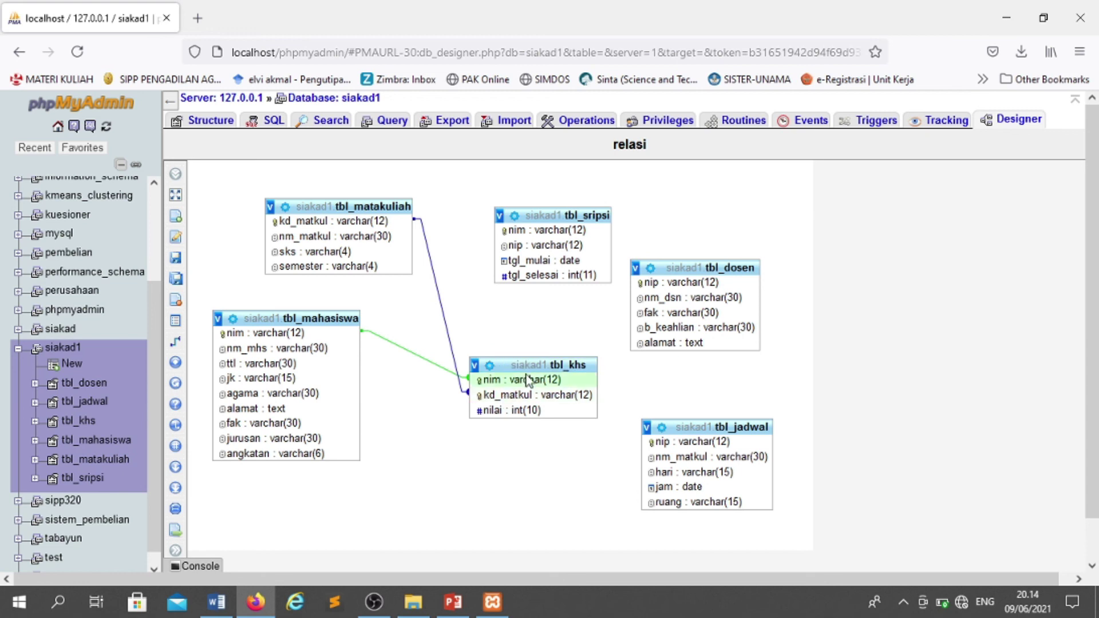
left_click_drag(521, 363, 543, 379)
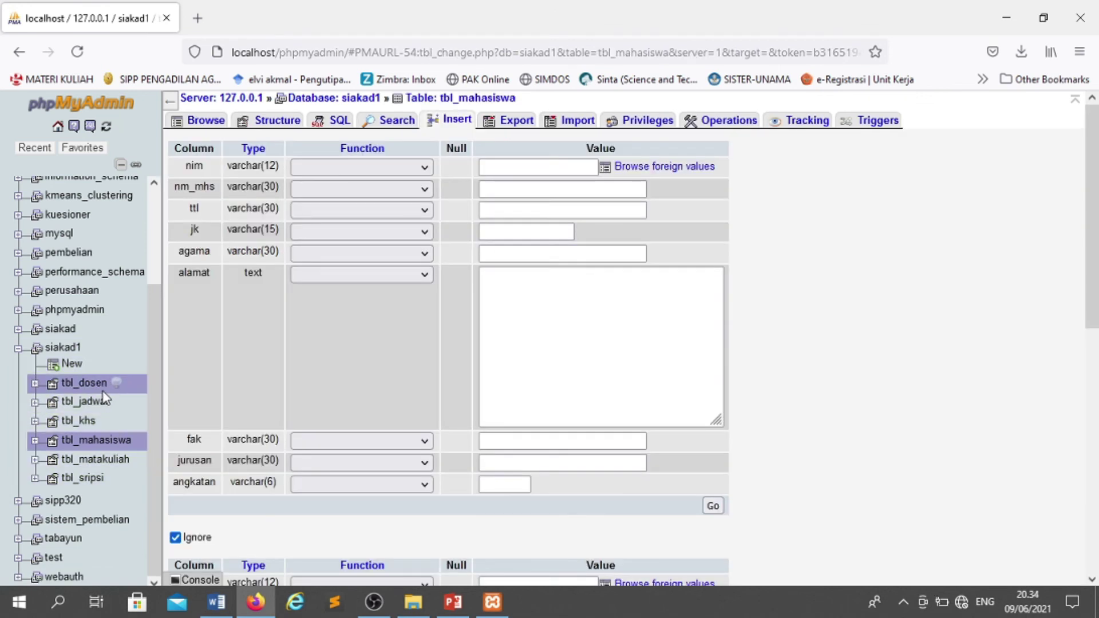
- Start a new tbl_dosen row and enter the lecturer's ID and name
left_click(91, 384)
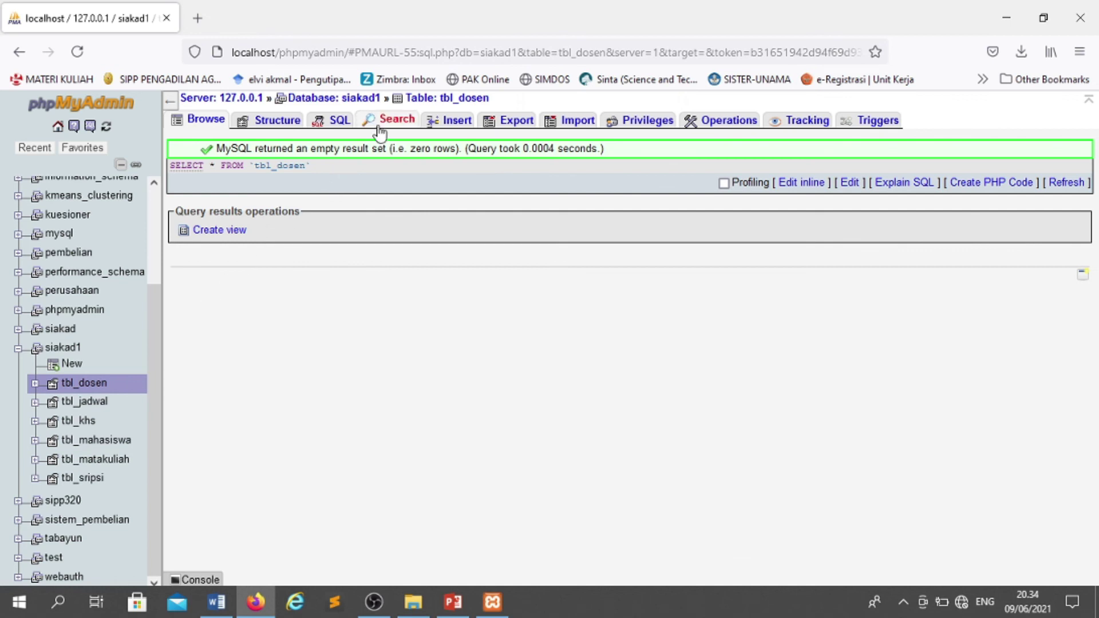
left_click(451, 120)
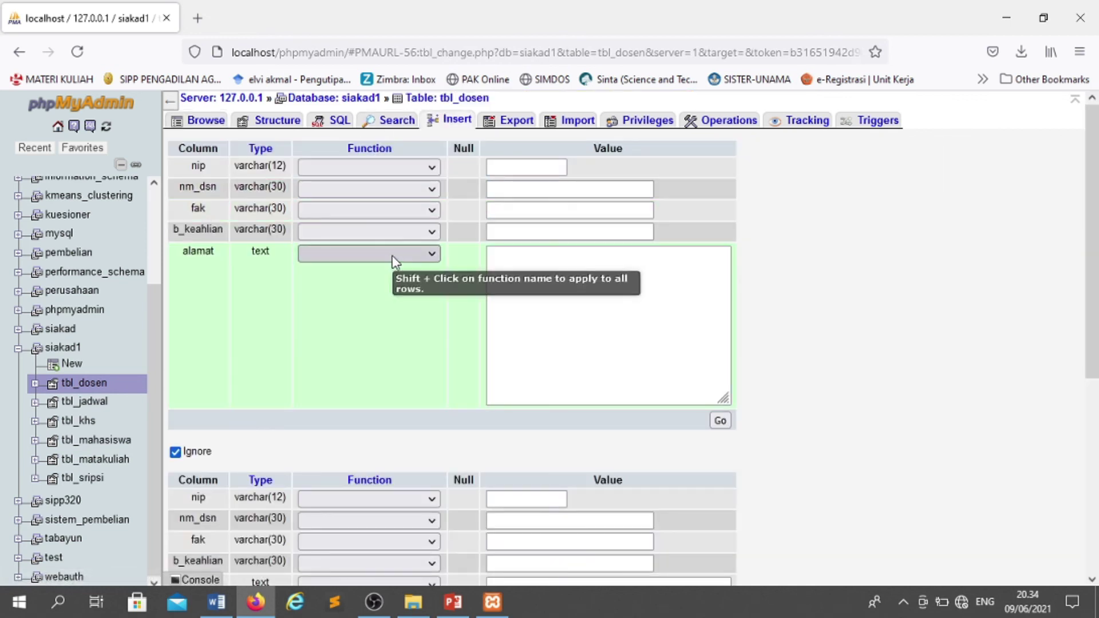
left_click(514, 166)
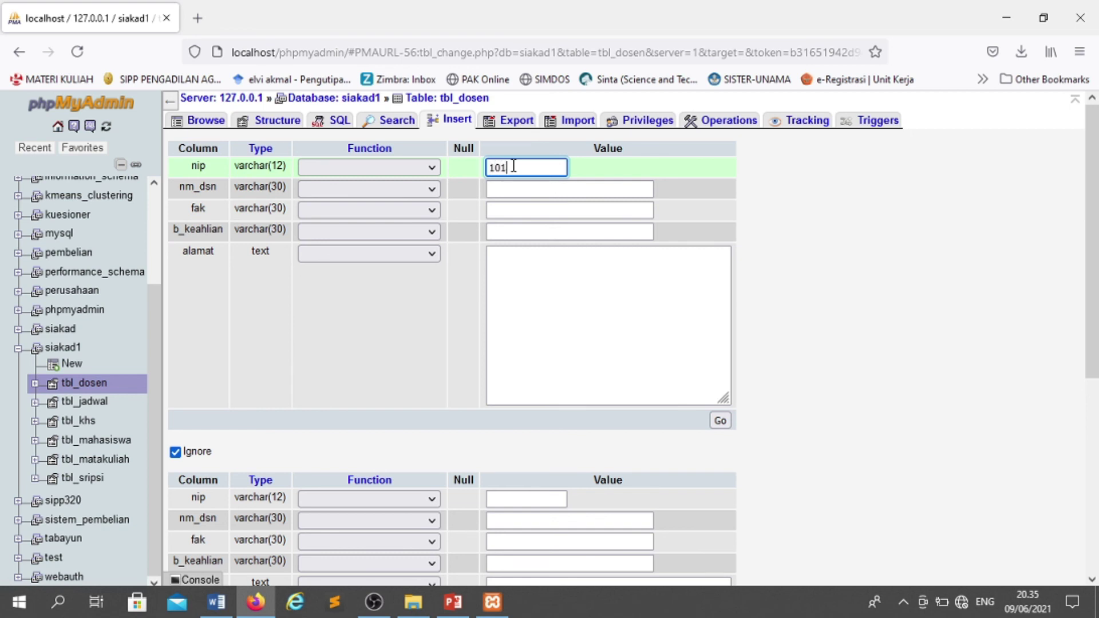
key("Tab")
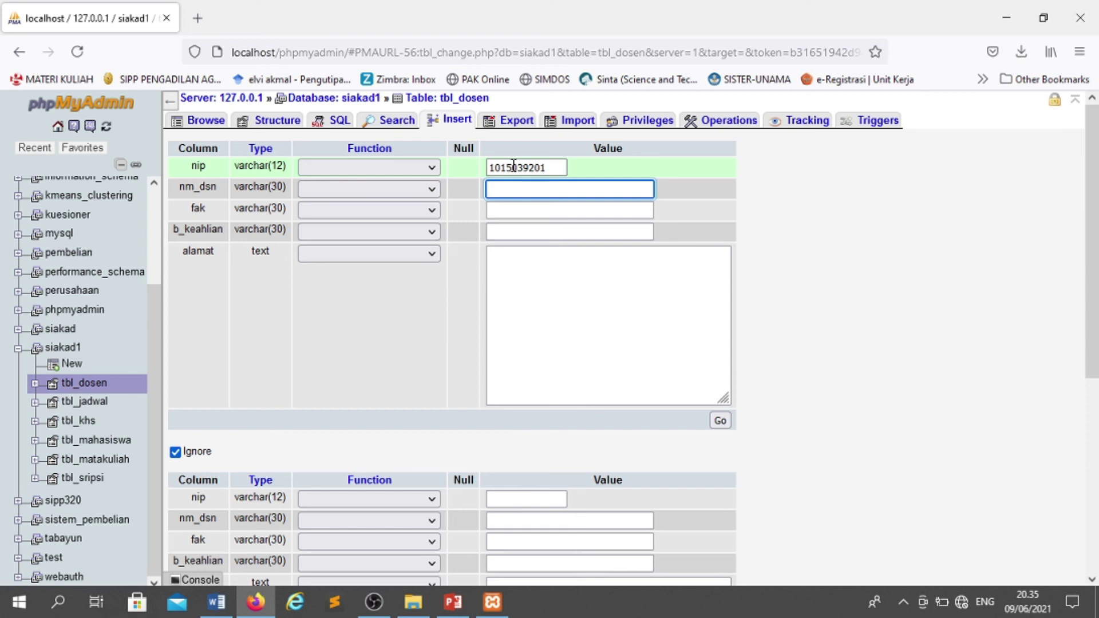
key("Tab")
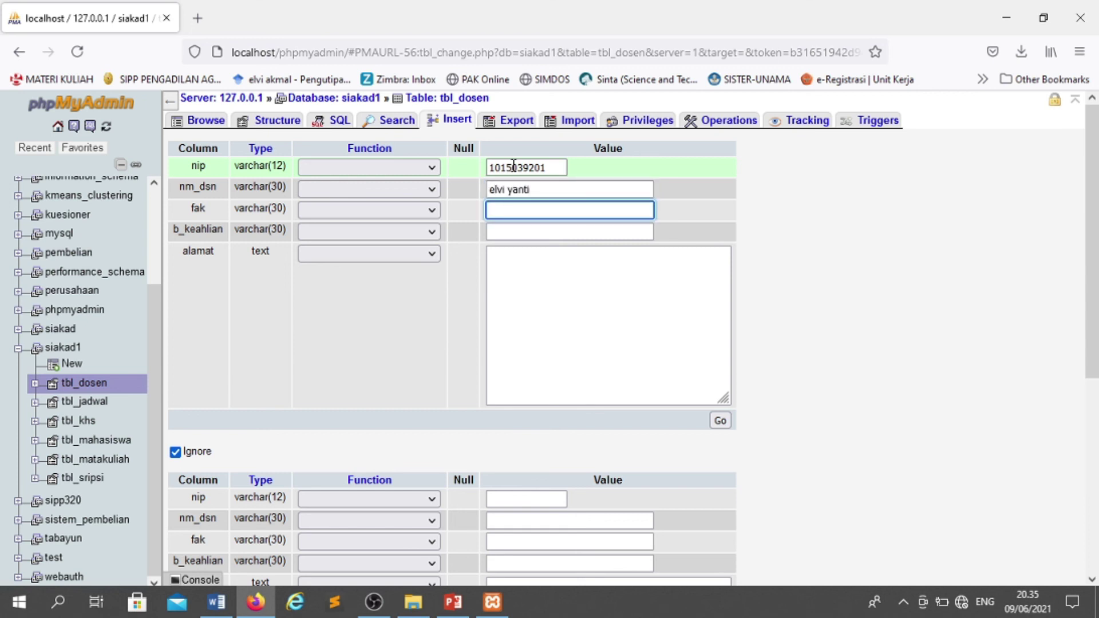
- Fill faculty 'ilmu komputer', expertise 'sistem cerdas' and the address, then save the row
key("Down")
key("Tab")
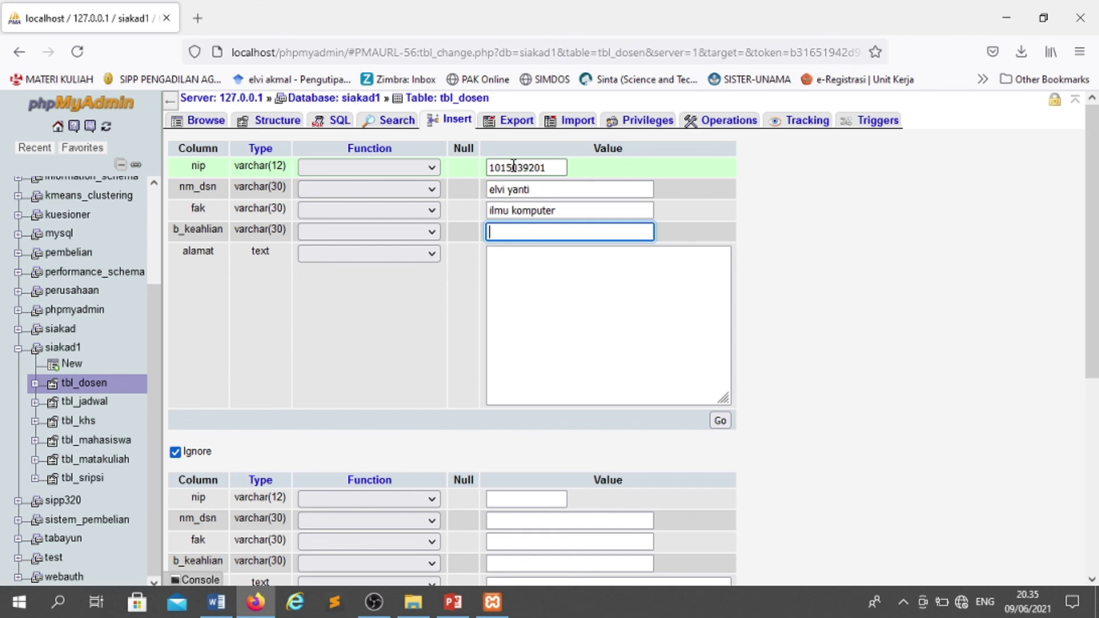
key("Tab")
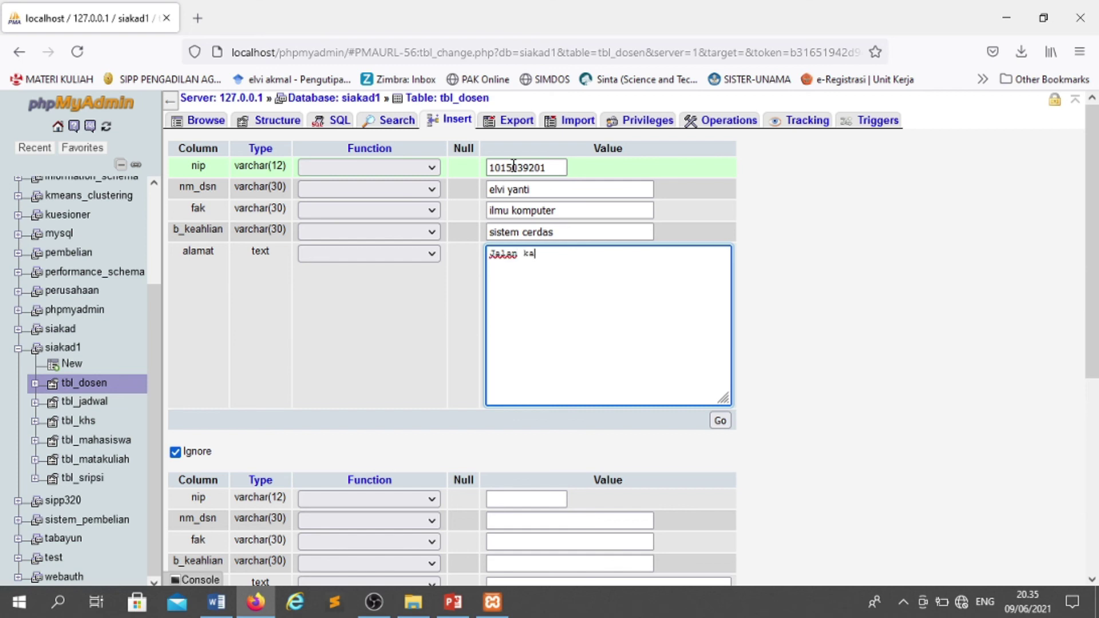
key("BackSpace")
key("BackSpace")
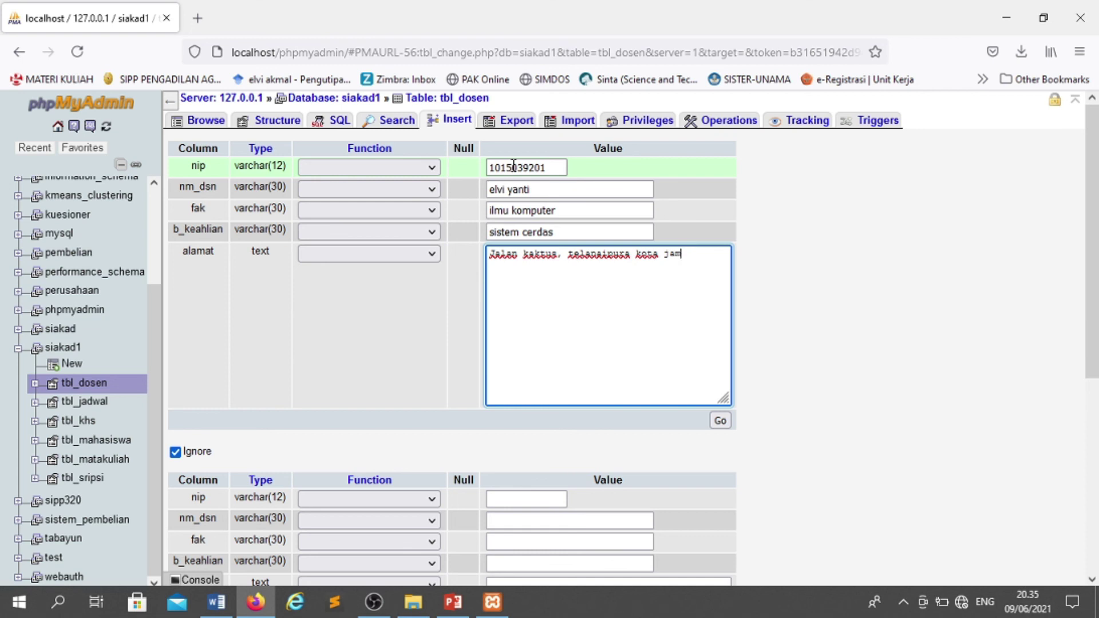
left_click(720, 420)
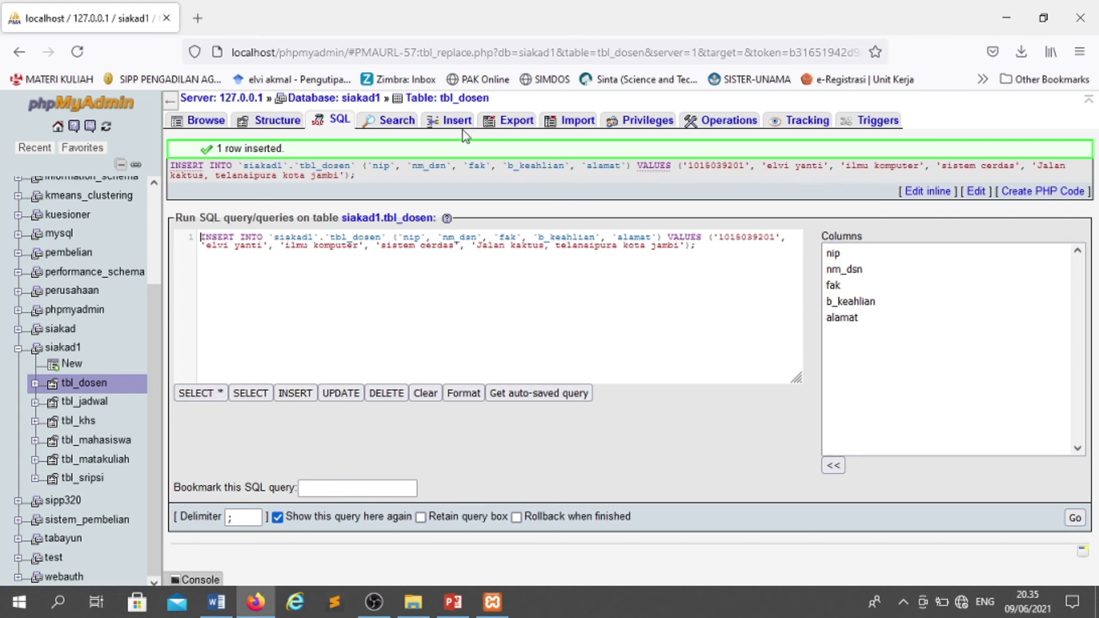
- Check tbl_dosen's column structure and browse its stored lecturer row
left_click(269, 120)
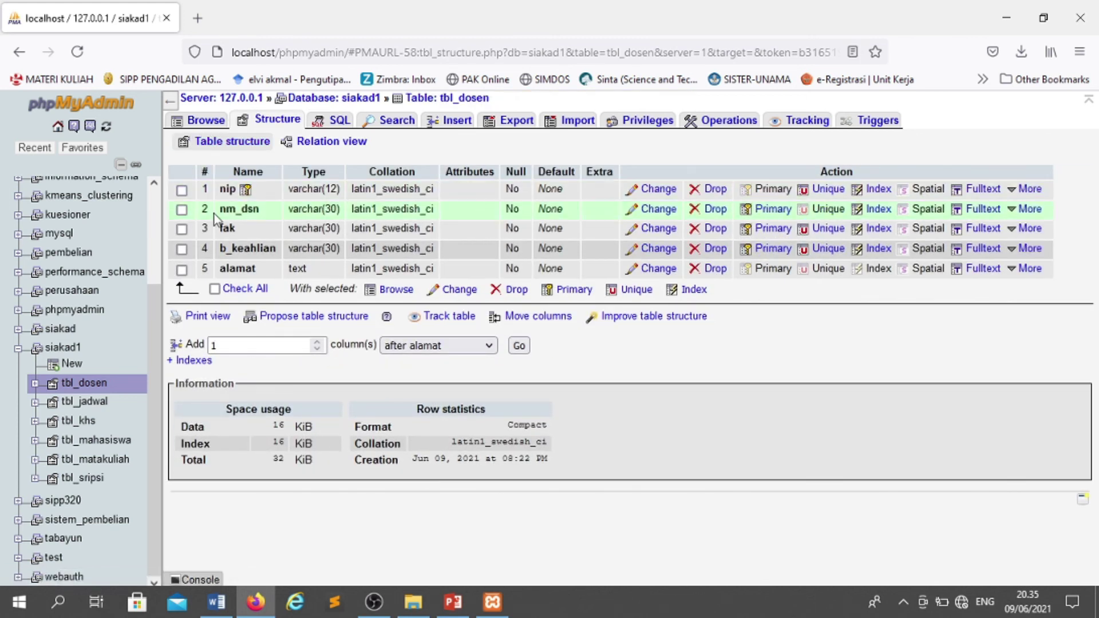
left_click(88, 389)
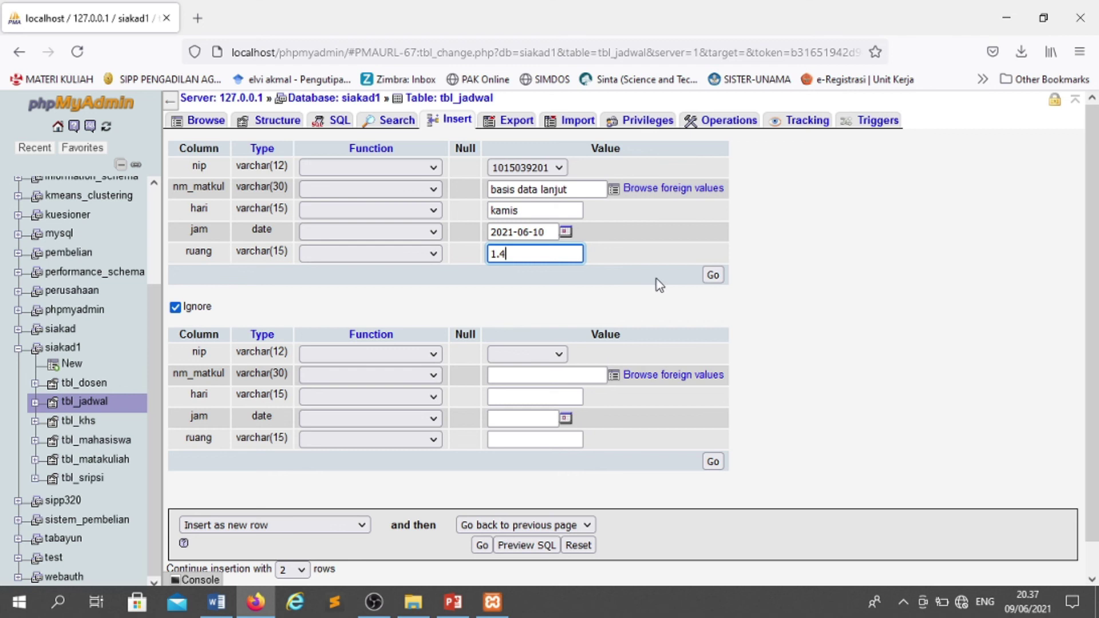
left_click(713, 275)
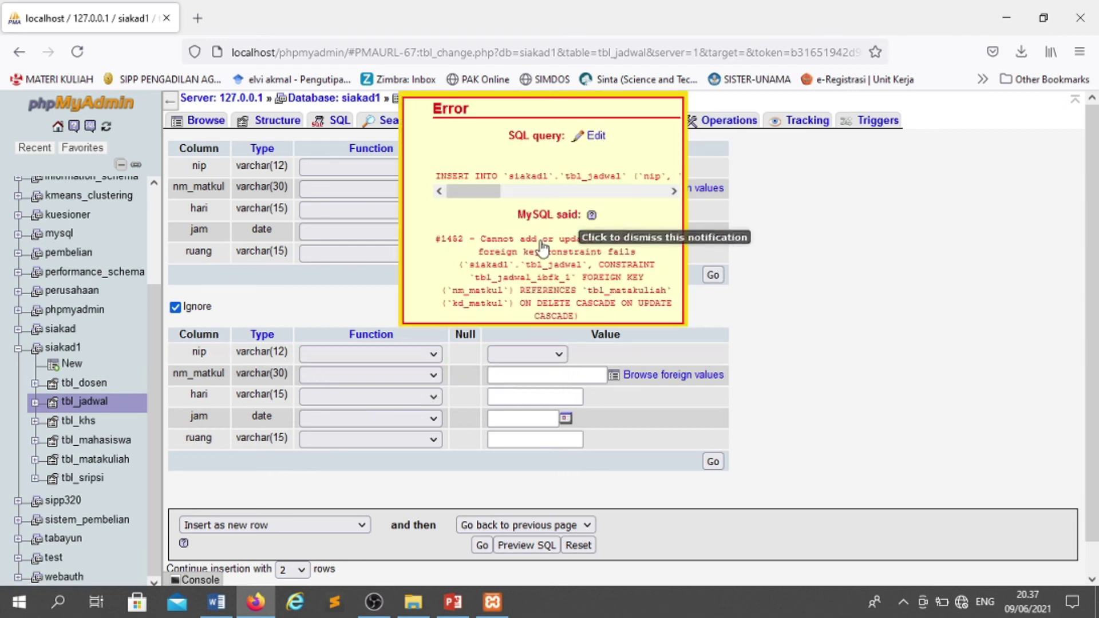
left_click_drag(487, 194, 423, 211)
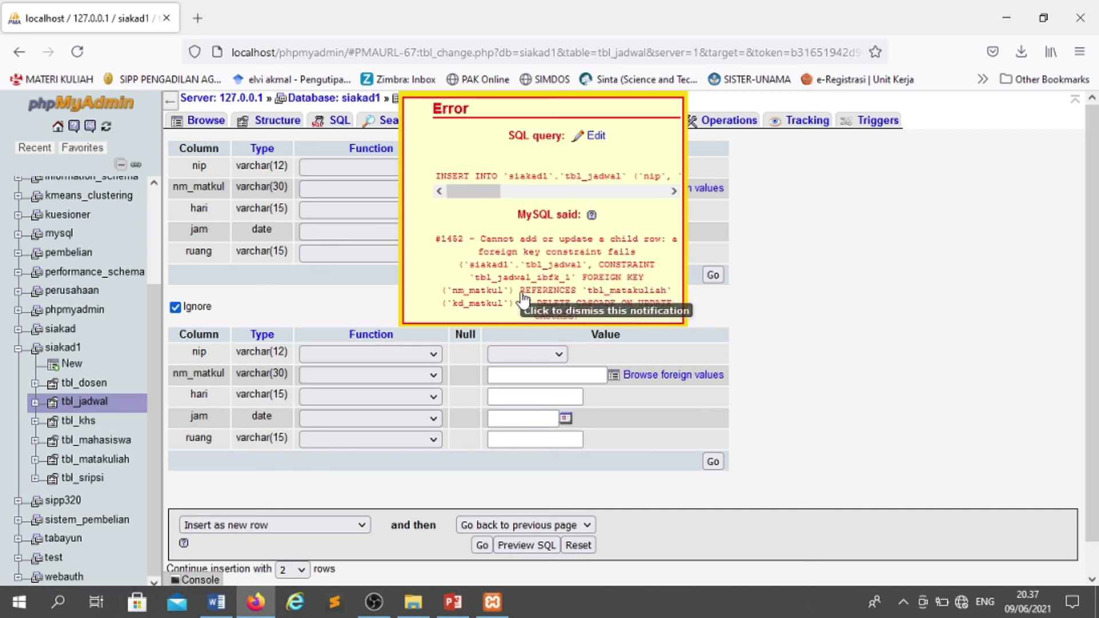
scroll(525, 304, "down", 1)
scroll(524, 303, "up", 1)
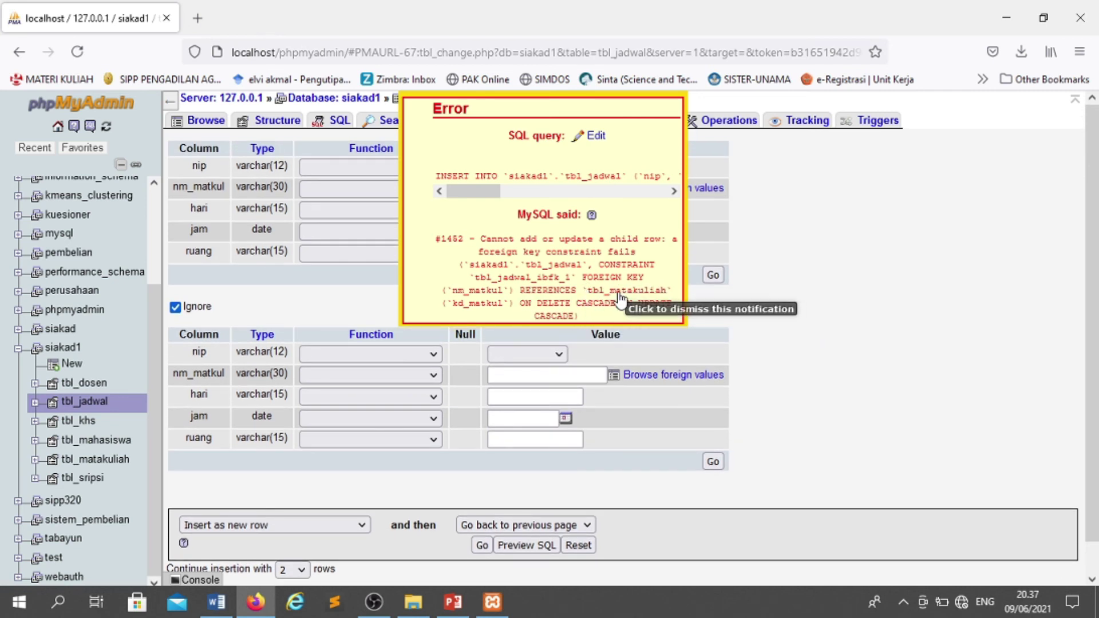
left_click(613, 142)
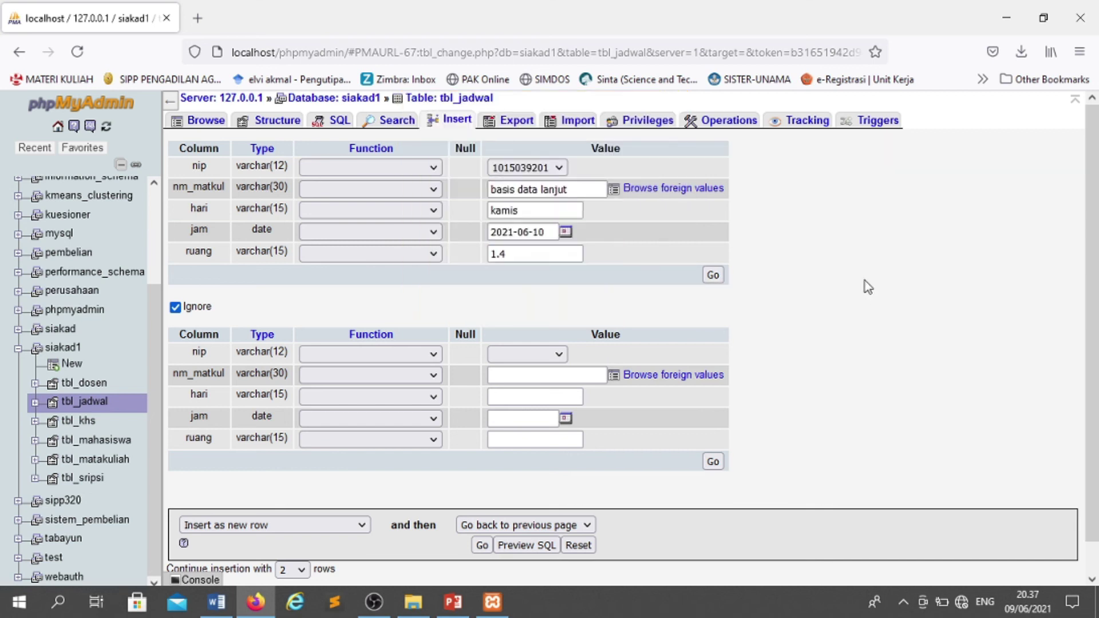
- Browse tbl_dosen, tbl_jadwal, tbl_khs, tbl_mahasiswa, tbl_matakuliah and tbl_sripsi to check each stored row
left_click(91, 462)
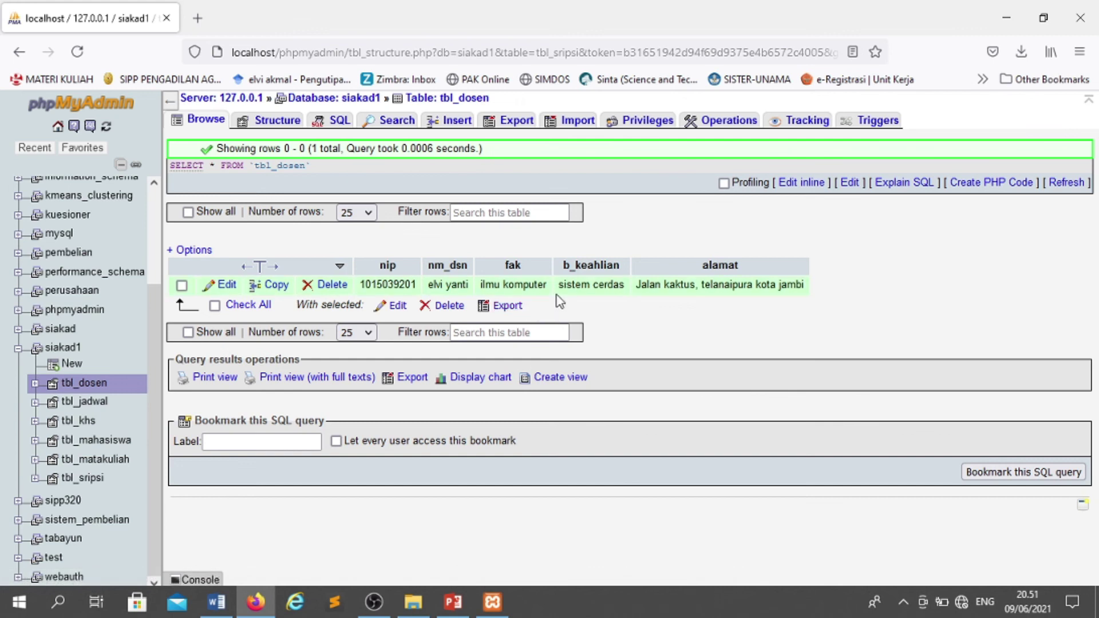
left_click(98, 408)
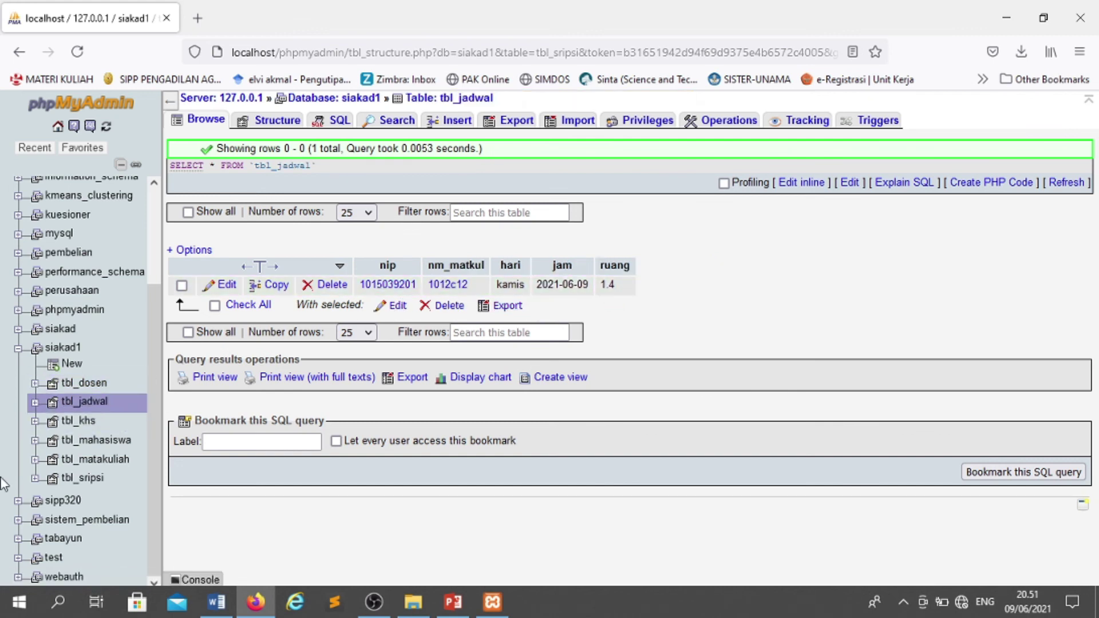
left_click(84, 427)
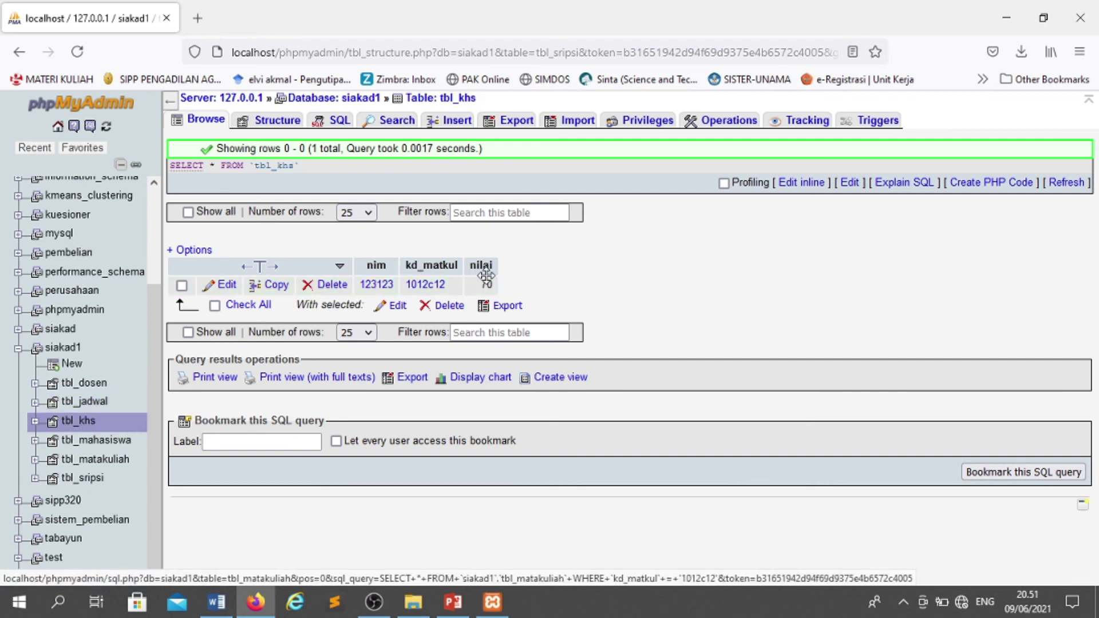
left_click(89, 440)
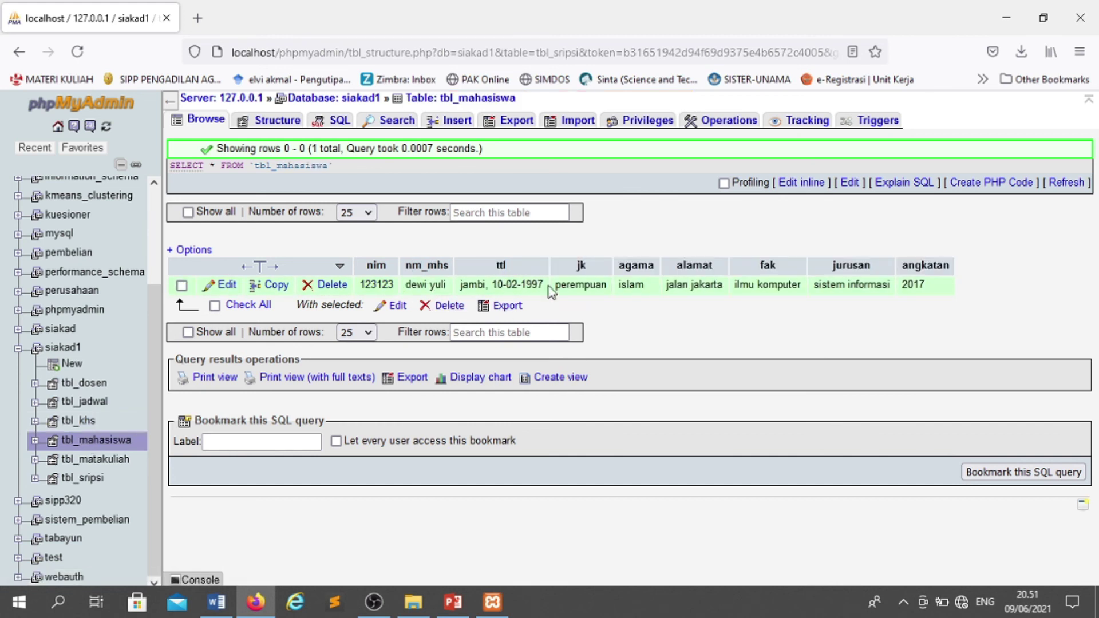
left_click(96, 459)
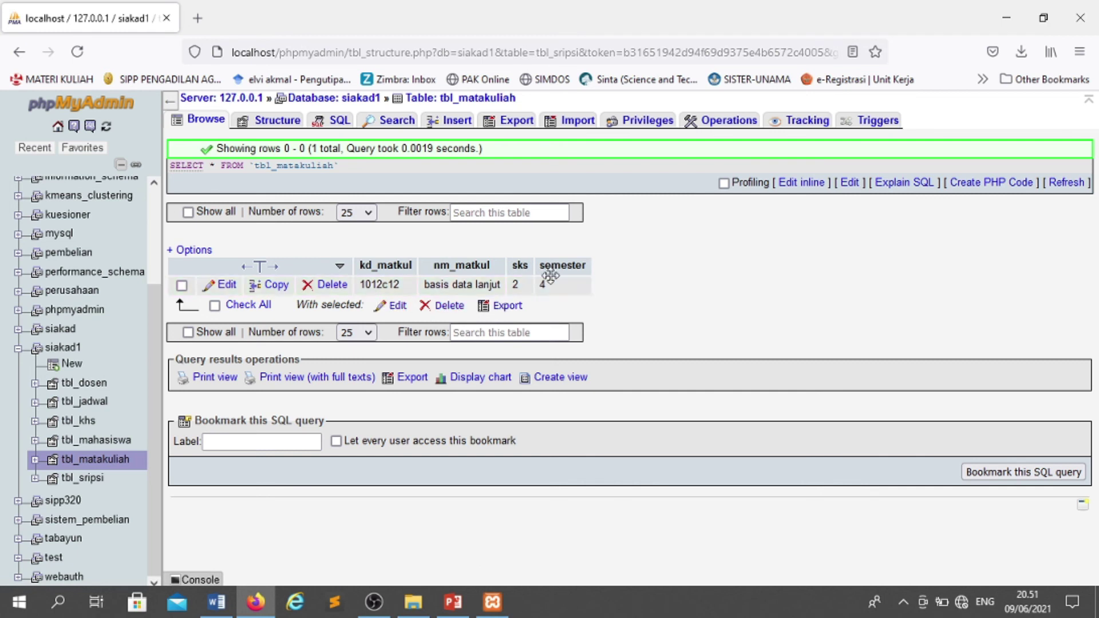
left_click(83, 478)
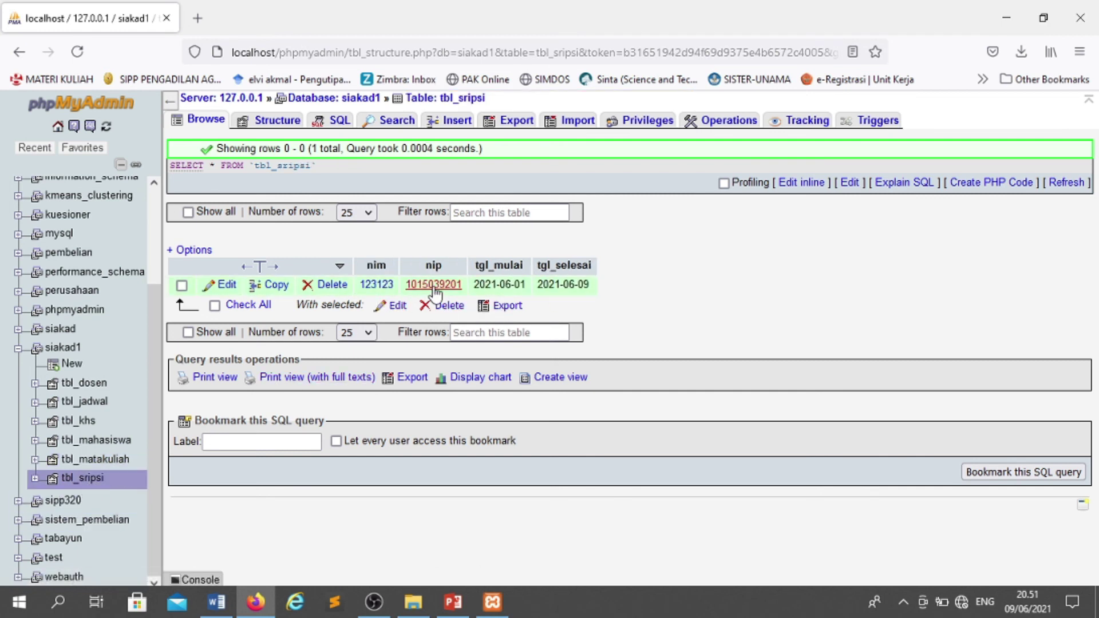